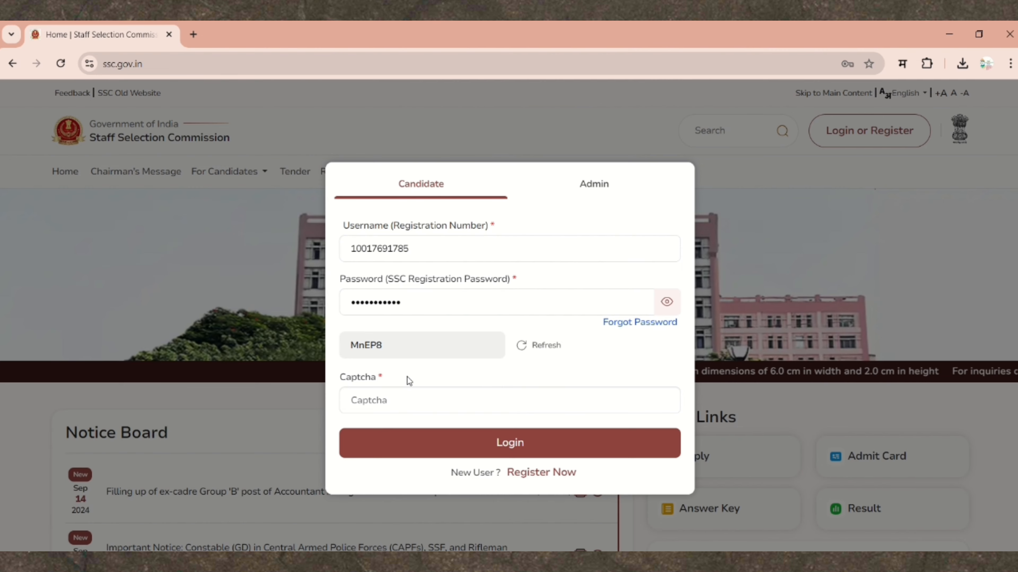
# Navigate from the login page to the new-candidate One Time Registration page
pyautogui.click(538, 472)
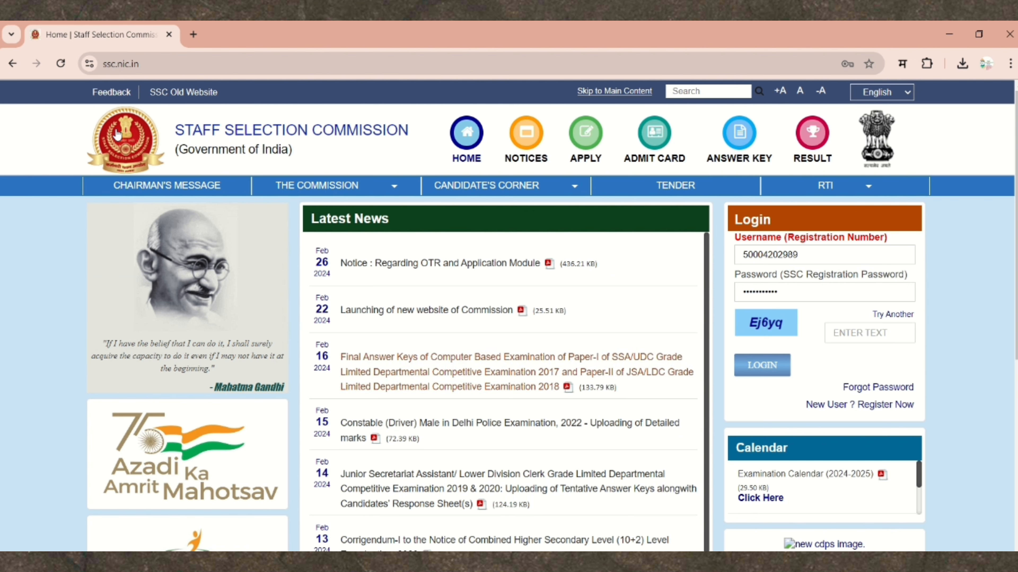
pyautogui.click(14, 64)
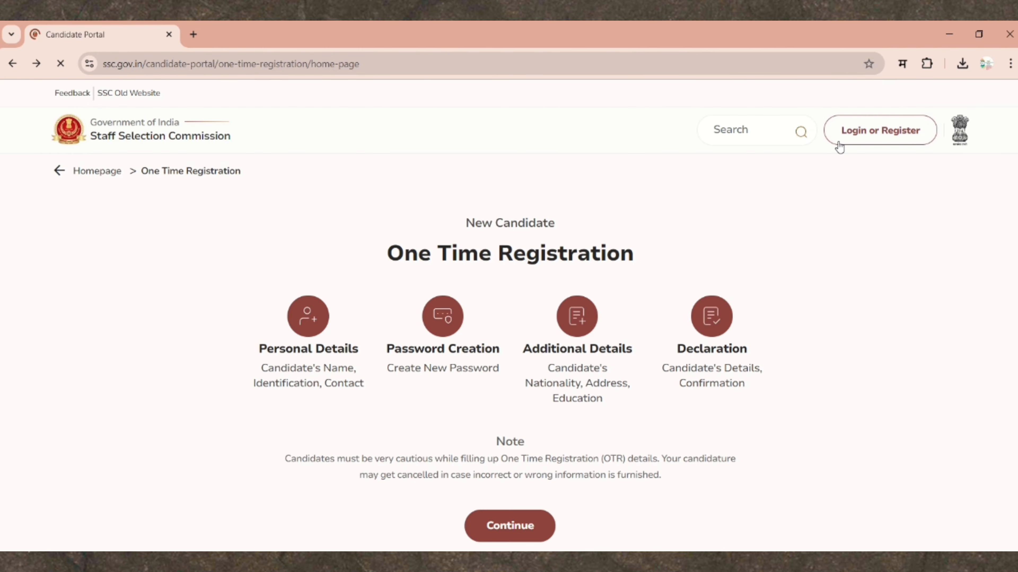
pyautogui.click(865, 134)
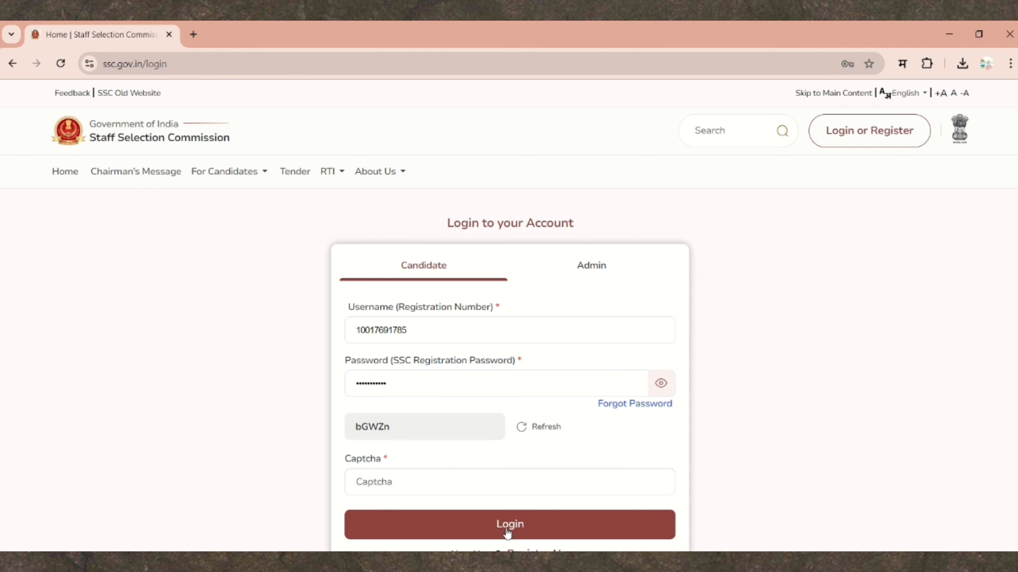
pyautogui.scroll(-2, 506, 533)
pyautogui.click(527, 484)
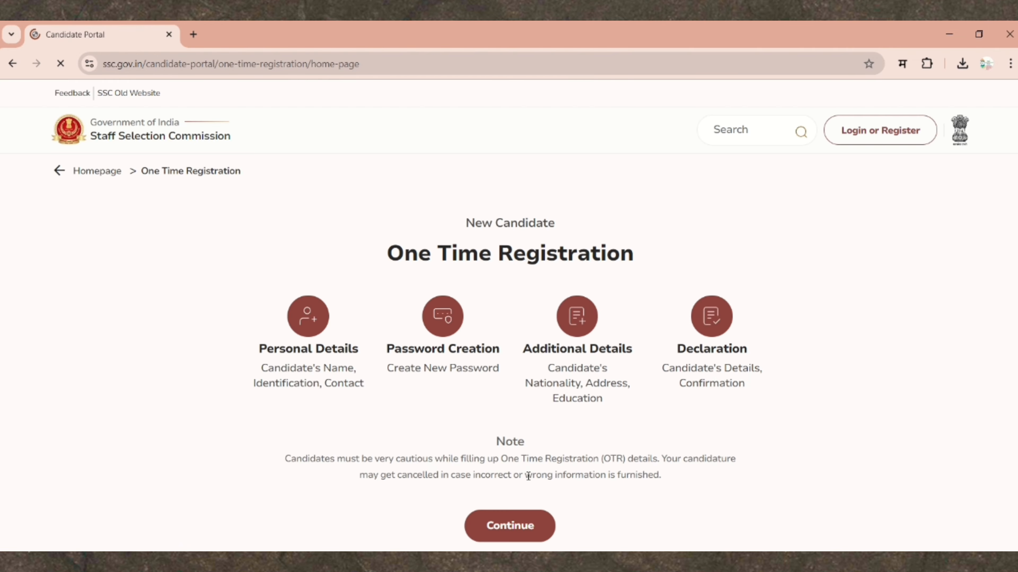
# Begin the registration and review its four stages, Personal Details through Declaration
pyautogui.click(505, 527)
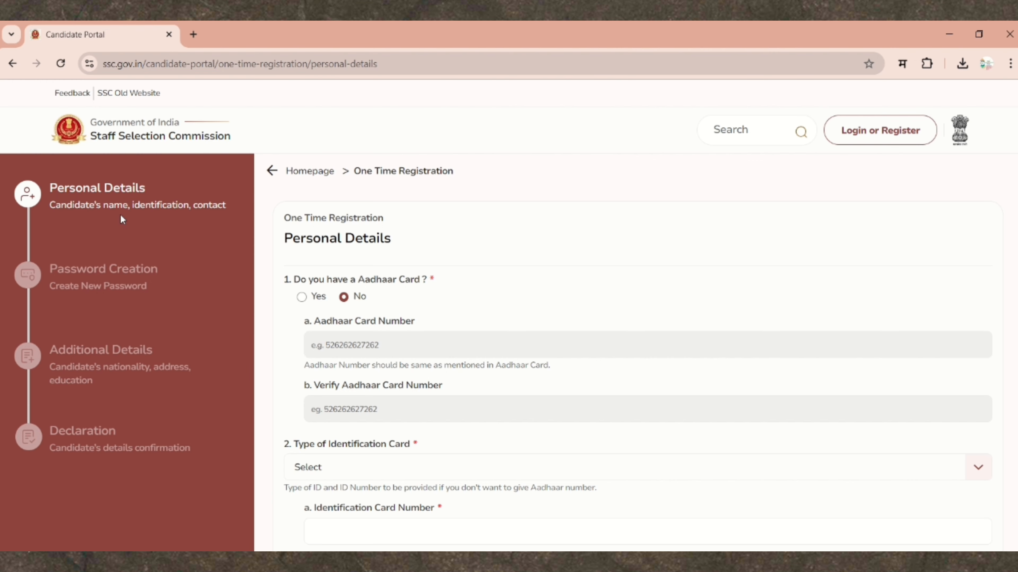
pyautogui.moveTo(82, 188); pyautogui.dragTo(149, 194)
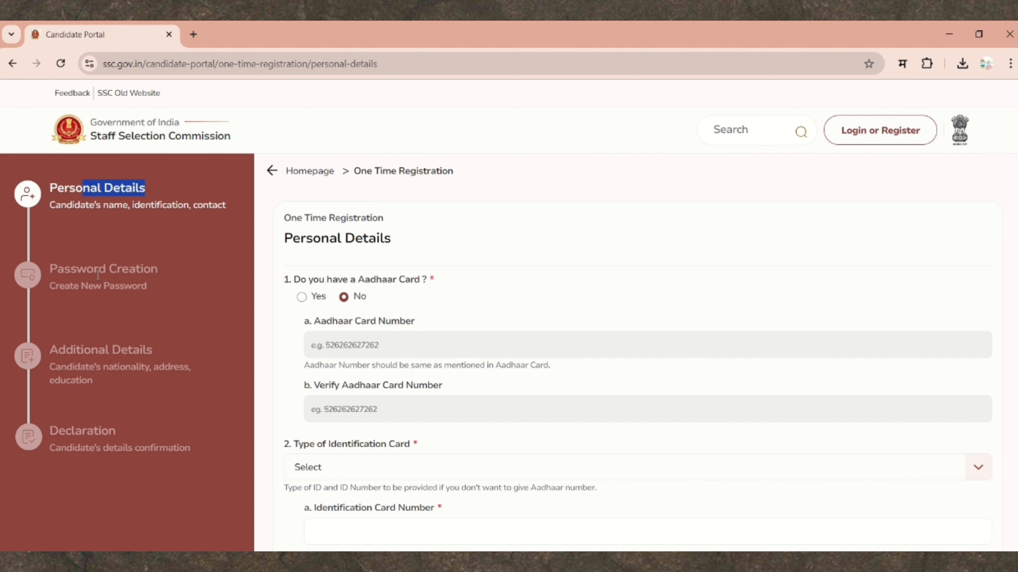
pyautogui.moveTo(98, 276); pyautogui.dragTo(171, 283)
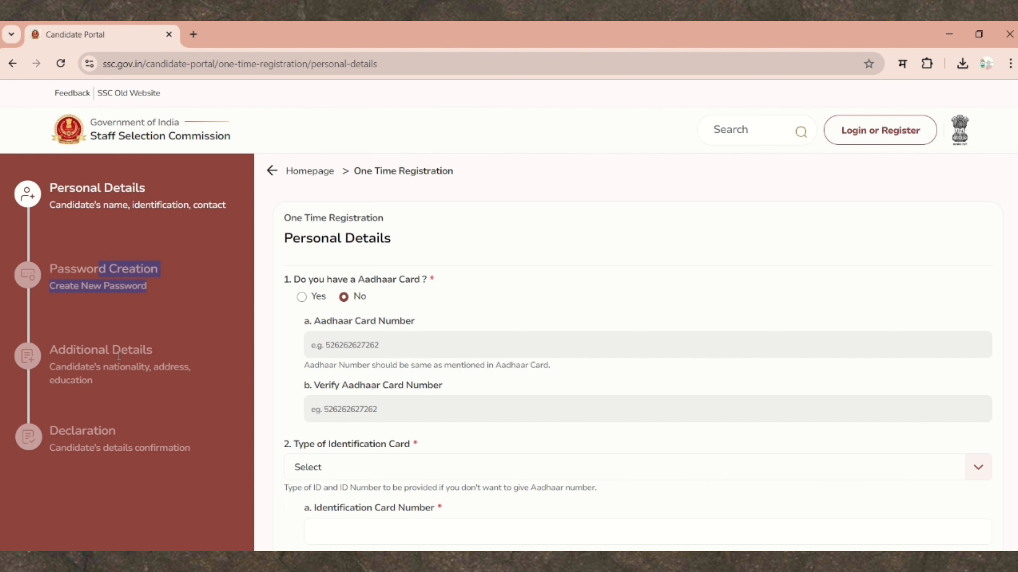
pyautogui.moveTo(111, 350); pyautogui.dragTo(162, 356)
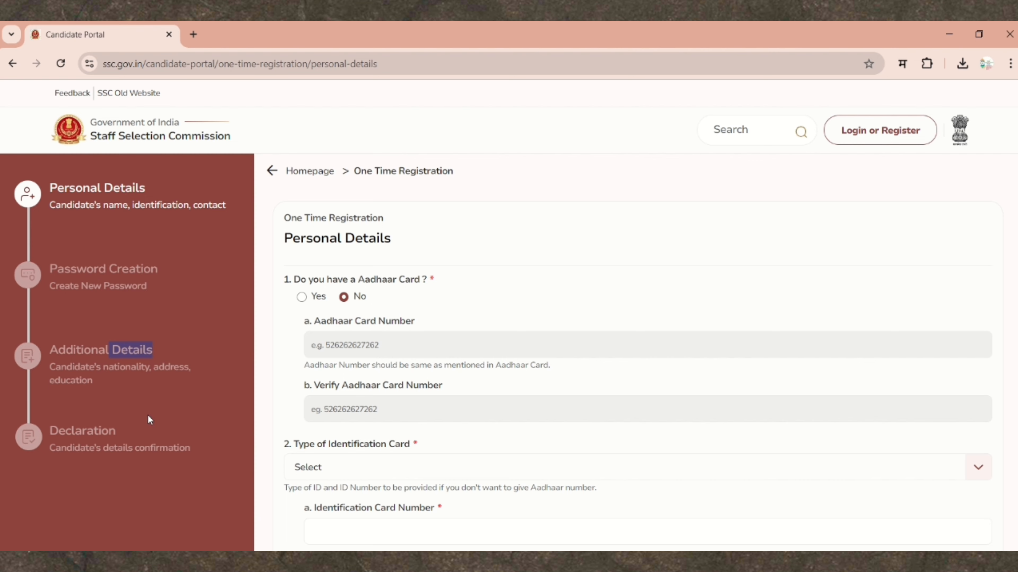
pyautogui.moveTo(73, 437); pyautogui.dragTo(100, 435)
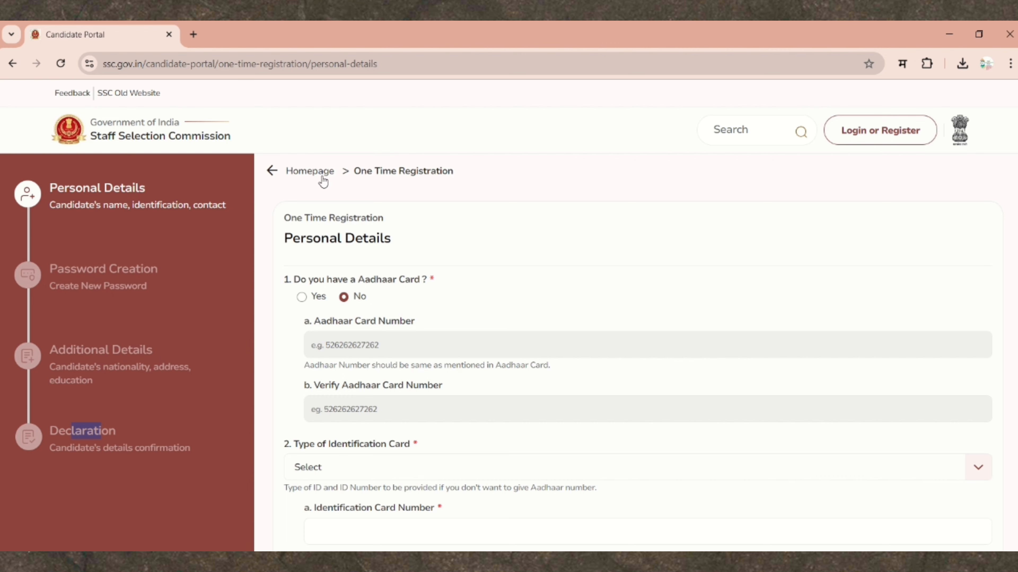
# Answer Yes to having an Aadhaar Card and move into the Aadhaar number fields
pyautogui.click(303, 299)
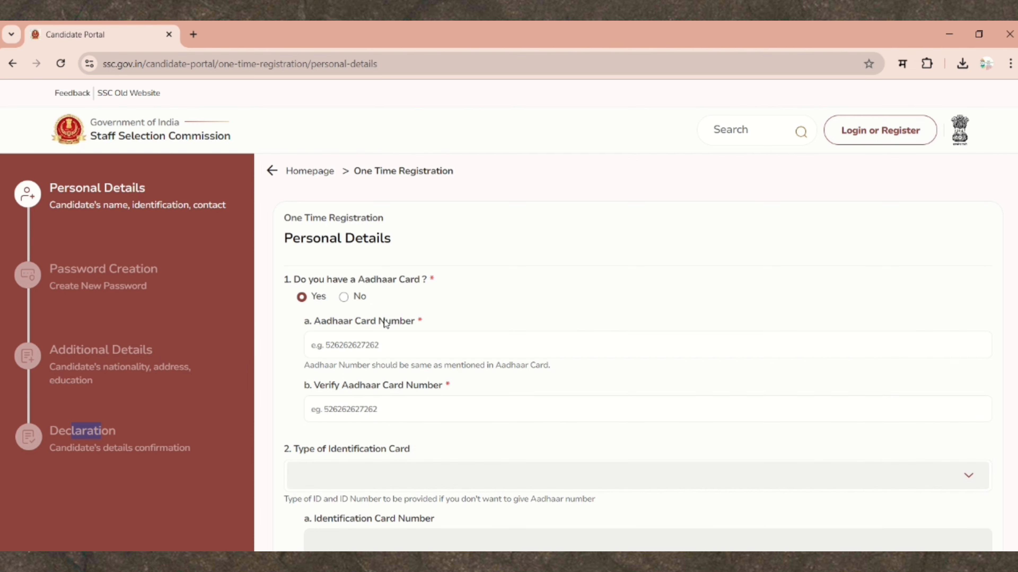
pyautogui.click(361, 351)
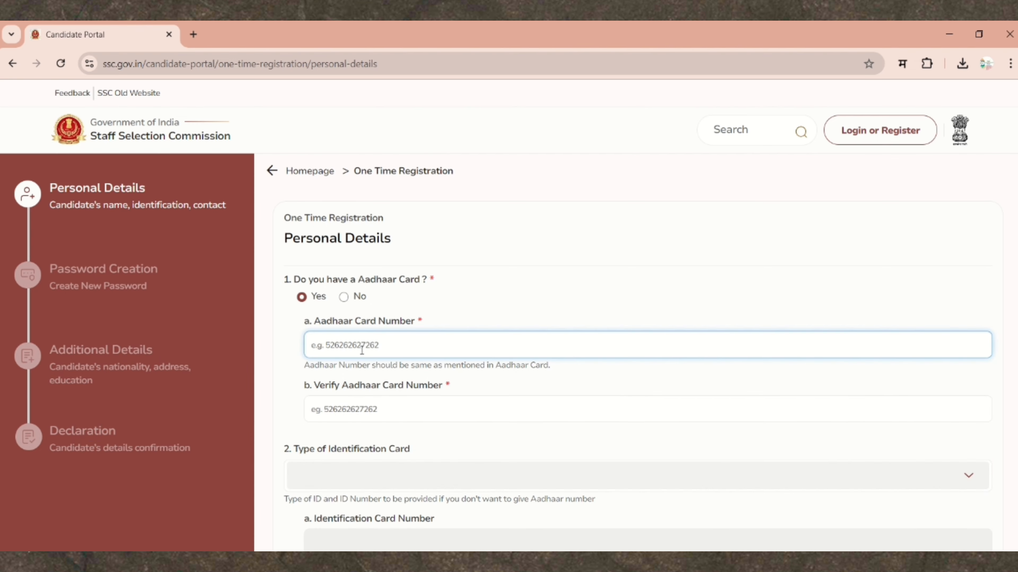
pyautogui.click(403, 410)
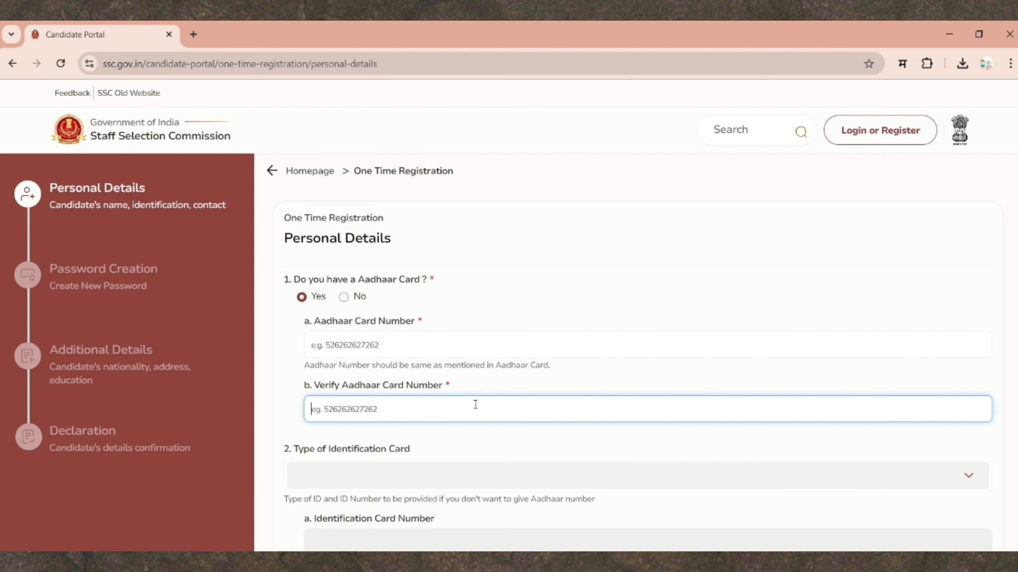
pyautogui.scroll(-5, 464, 409)
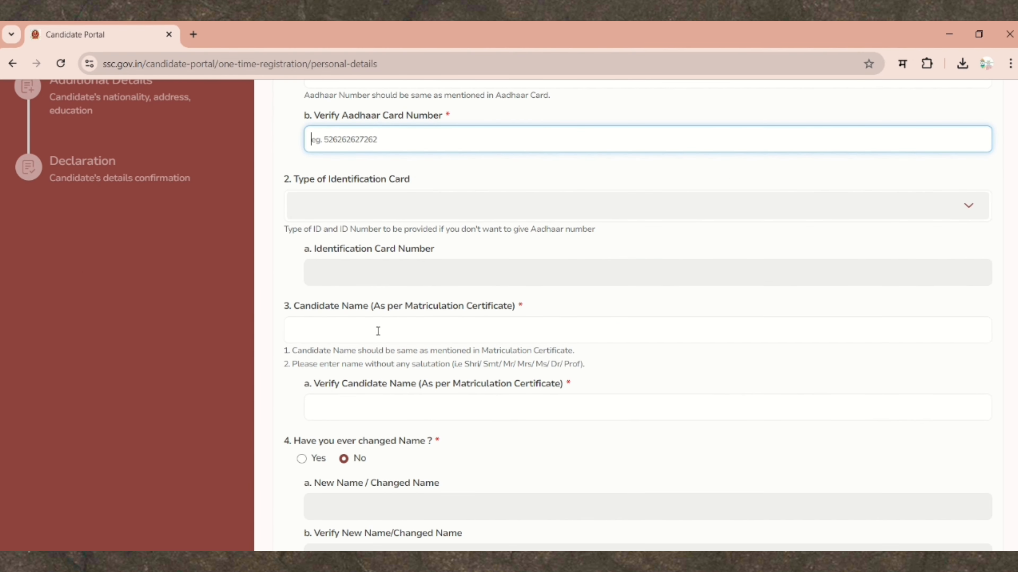
pyautogui.click(391, 328)
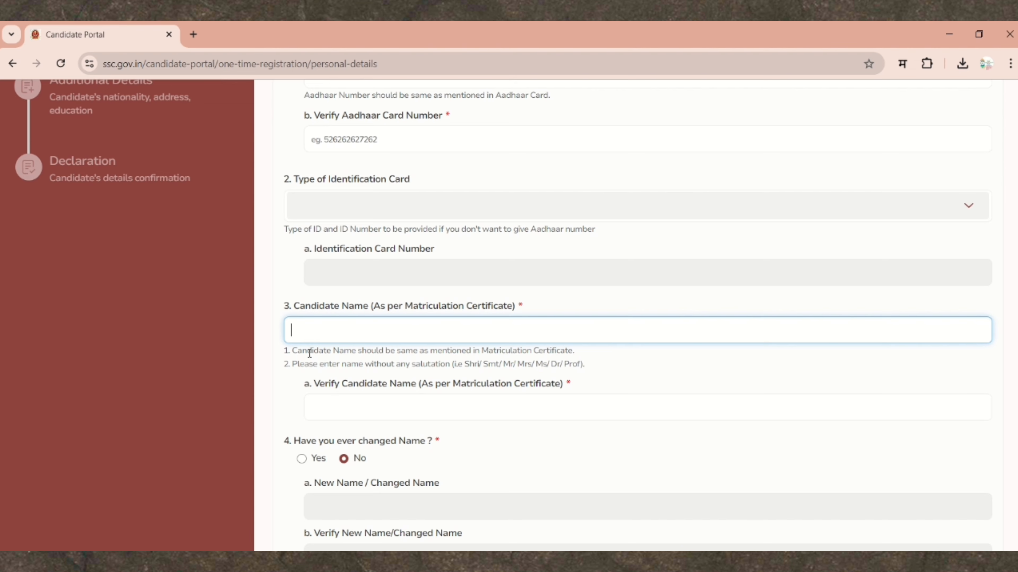
pyautogui.moveTo(293, 351); pyautogui.dragTo(576, 352)
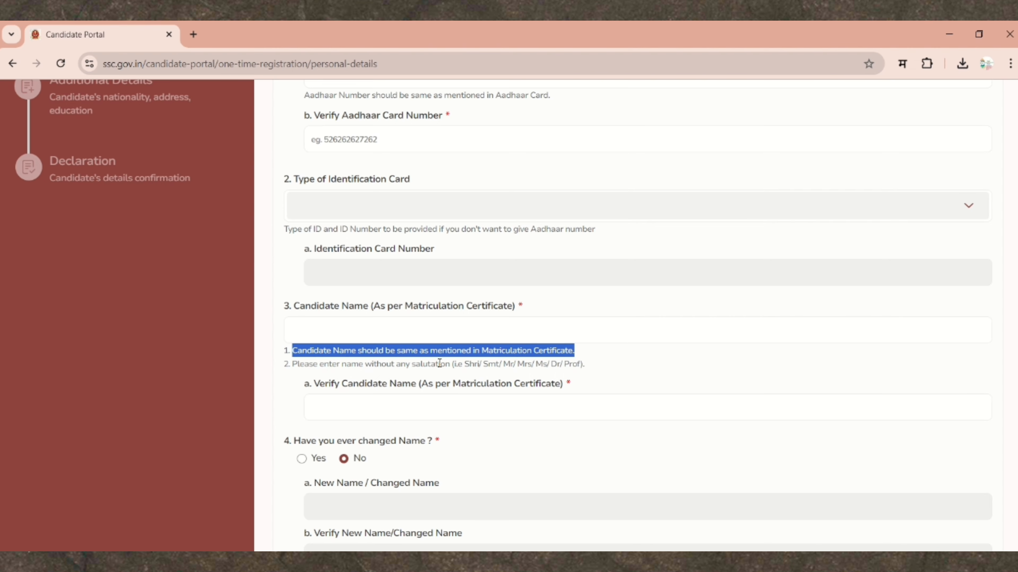
pyautogui.moveTo(457, 364); pyautogui.dragTo(580, 365)
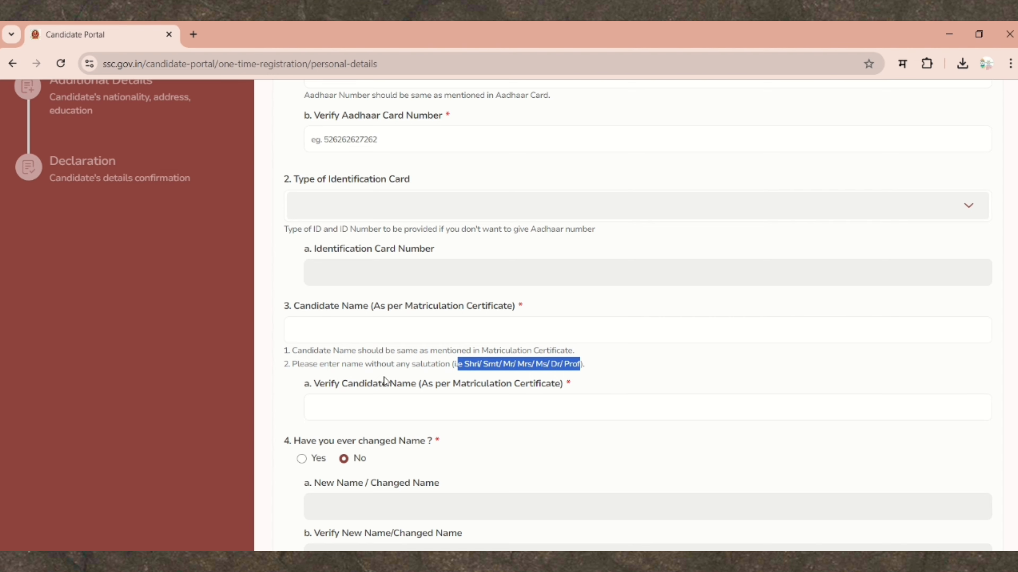
pyautogui.click(367, 338)
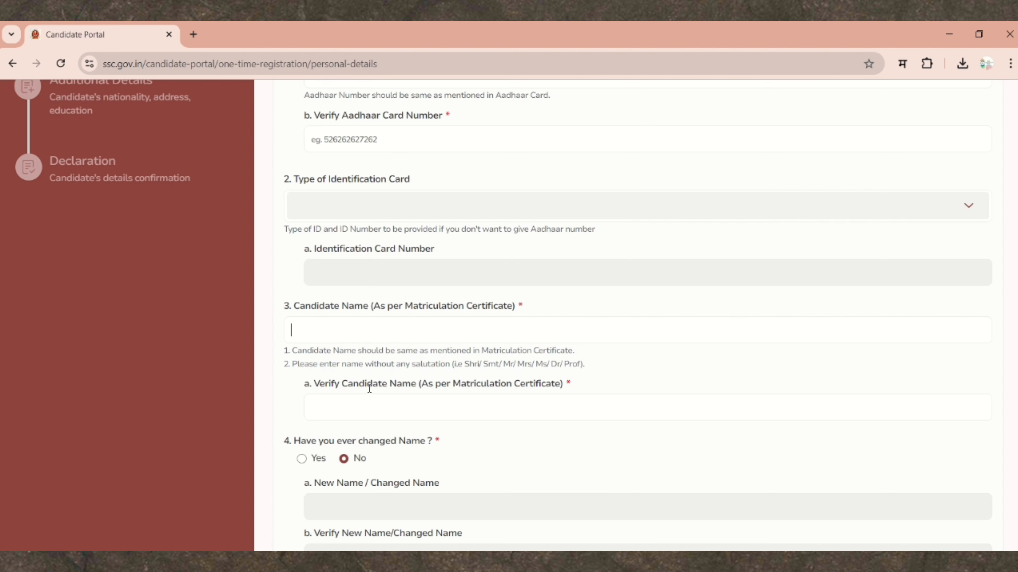
pyautogui.click(368, 401)
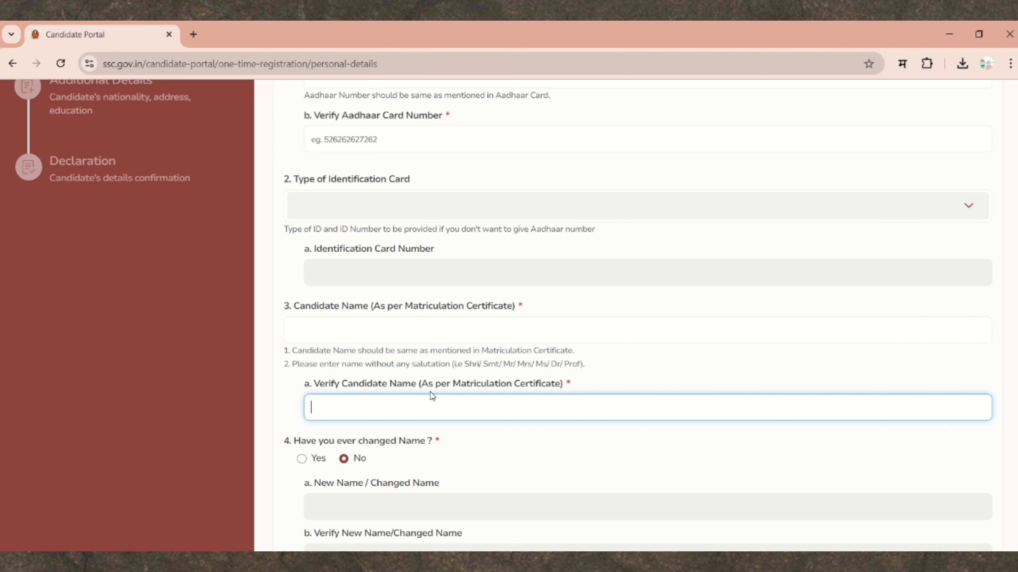
pyautogui.scroll(-3, 416, 391)
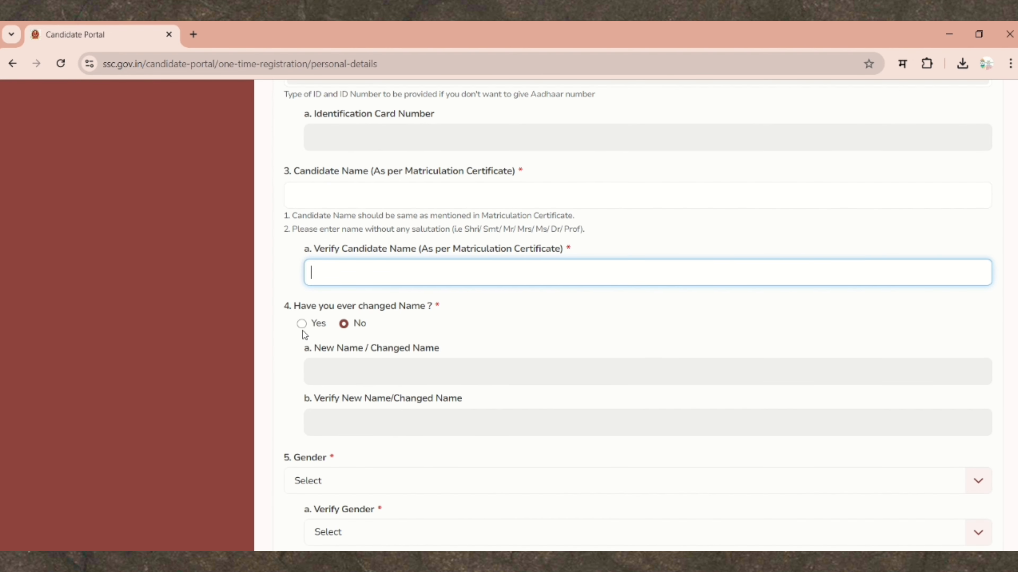
pyautogui.click(301, 323)
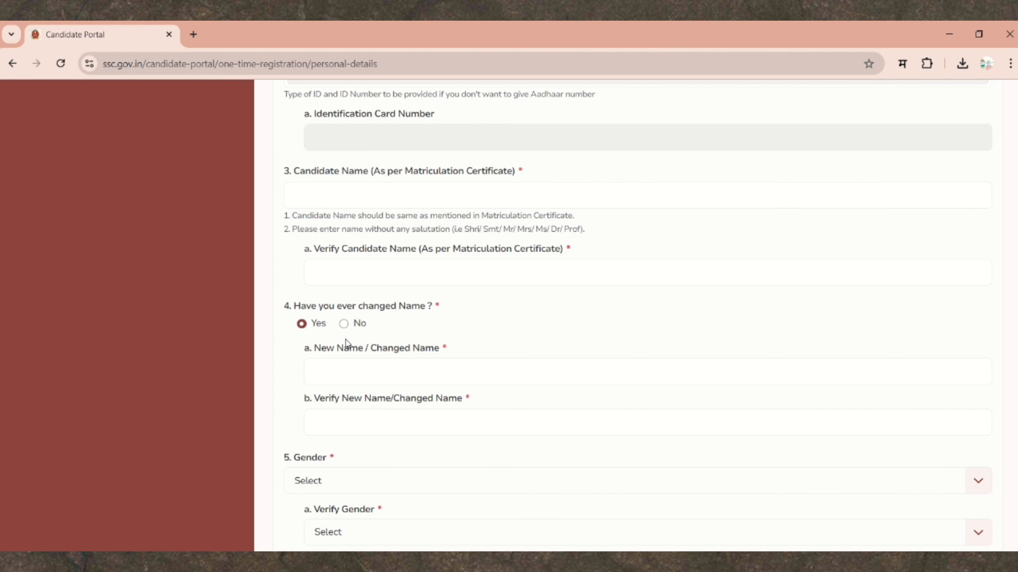
pyautogui.click(344, 324)
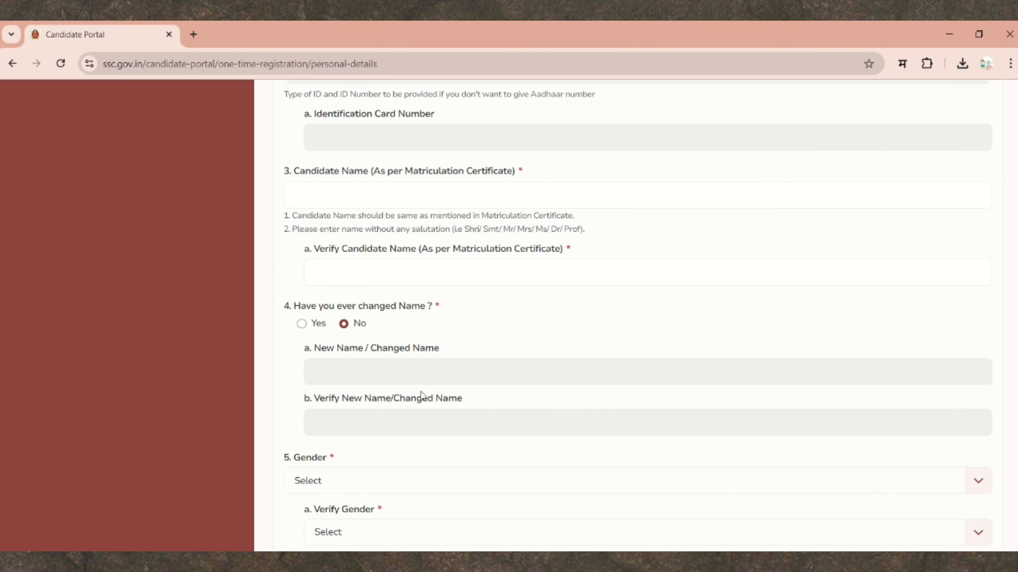
pyautogui.scroll(-1, 418, 392)
pyautogui.scroll(-3, 418, 392)
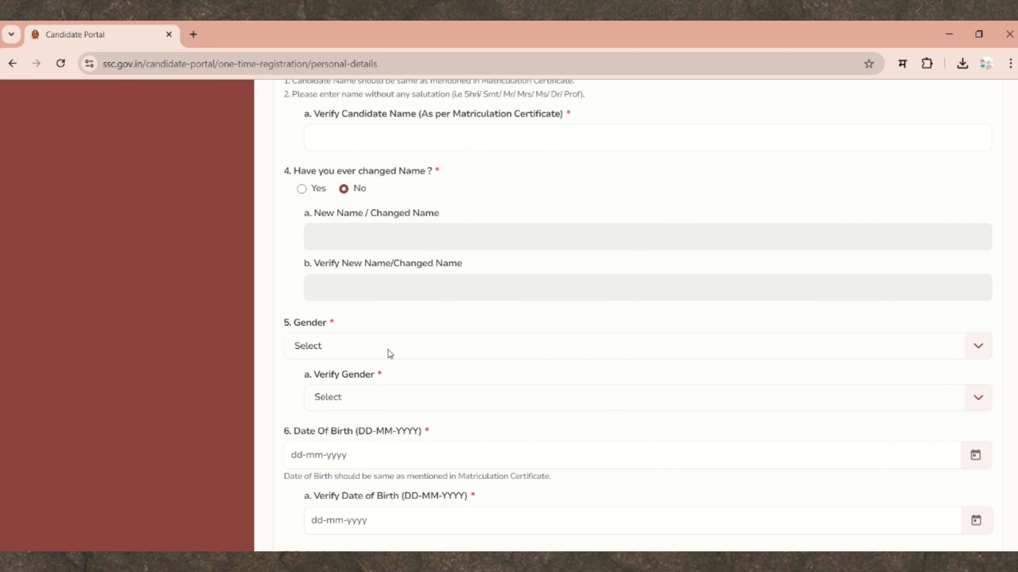
pyautogui.click(389, 351)
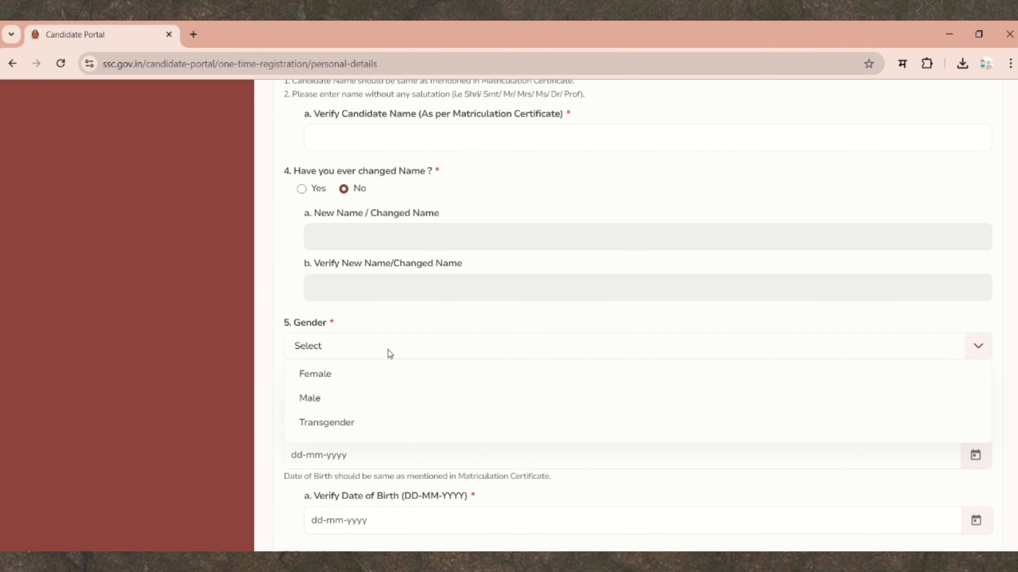
pyautogui.click(388, 351)
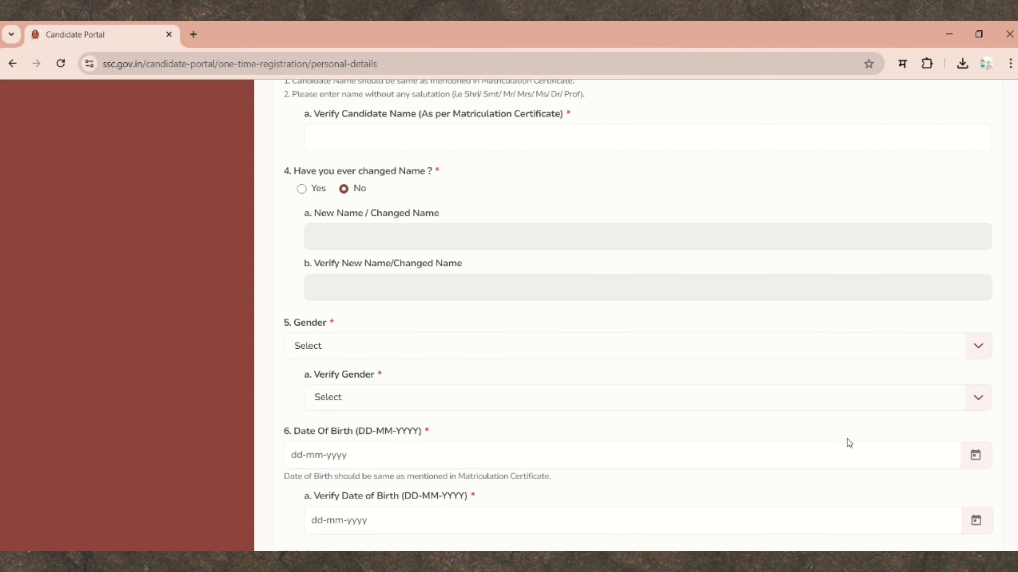
pyautogui.click(979, 399)
pyautogui.click(979, 402)
pyautogui.click(976, 457)
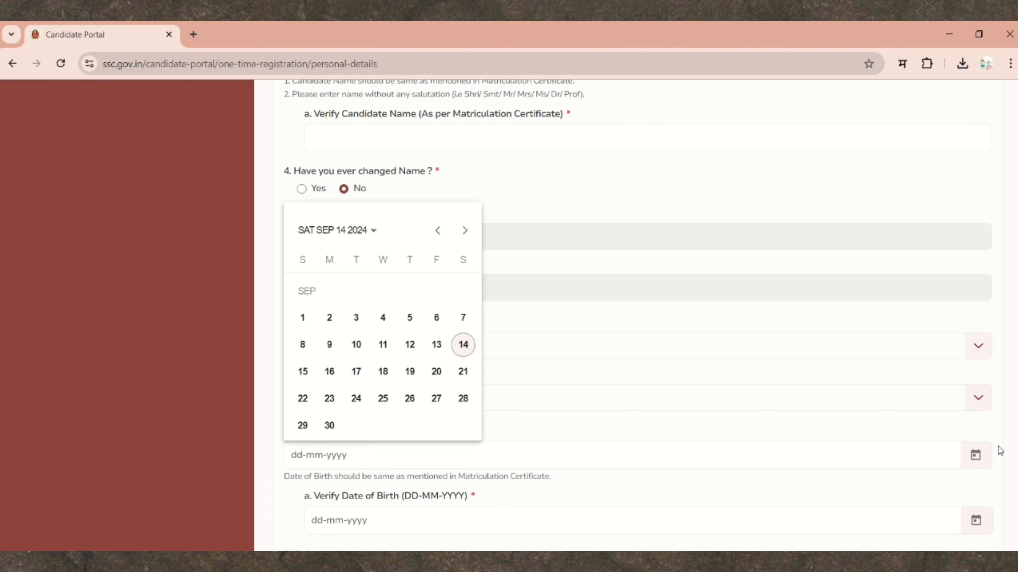
pyautogui.click(973, 521)
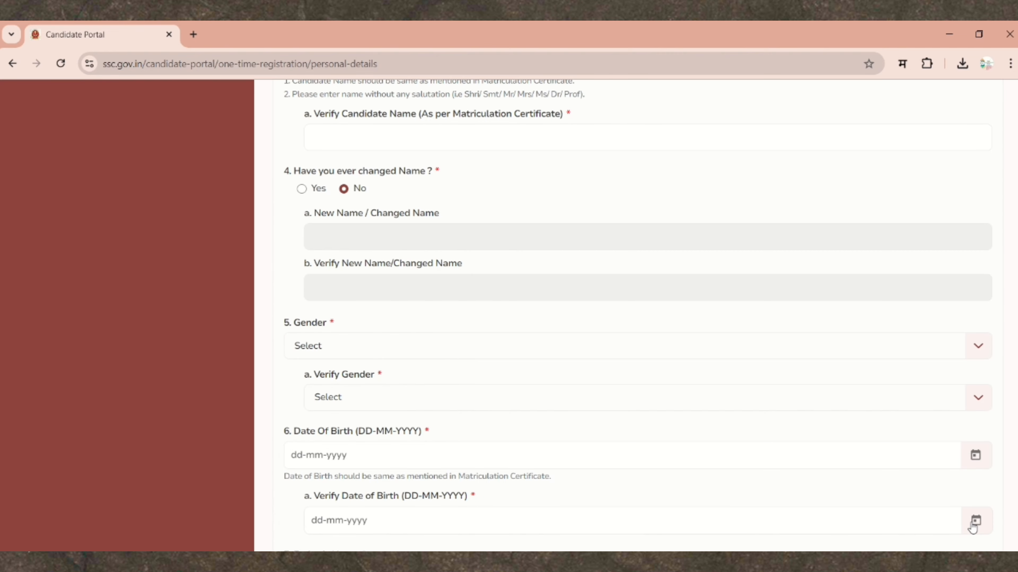
pyautogui.click(974, 521)
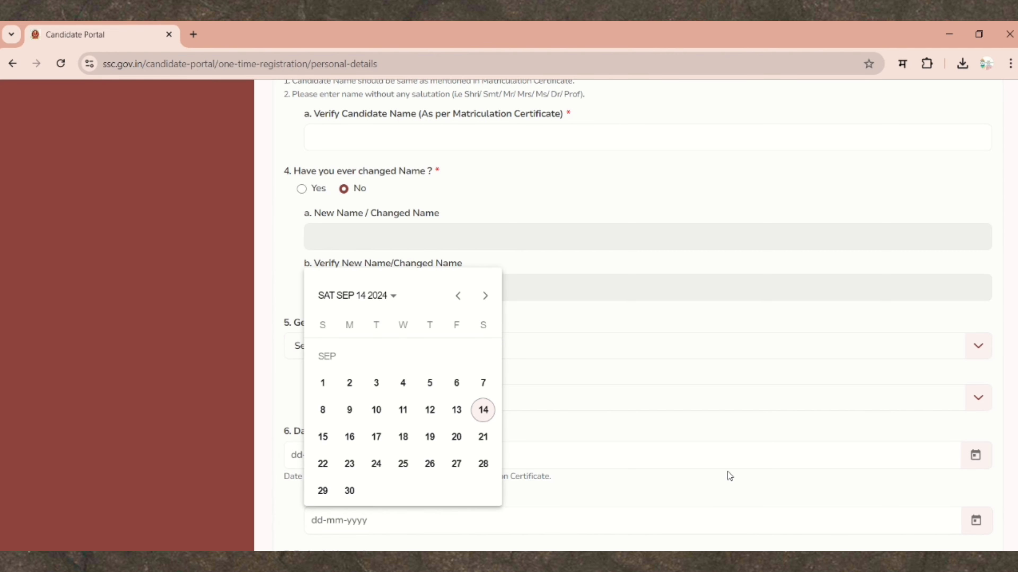
pyautogui.click(850, 494)
pyautogui.scroll(-5, 648, 495)
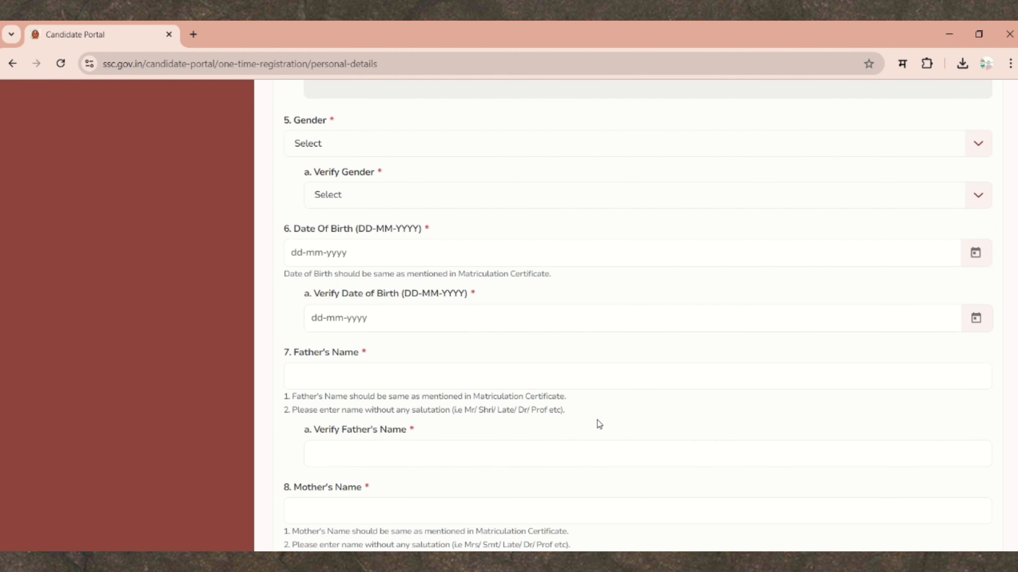
# Go through the father's and mother's name fields, noting the certificate-matching help notes
pyautogui.click(635, 387)
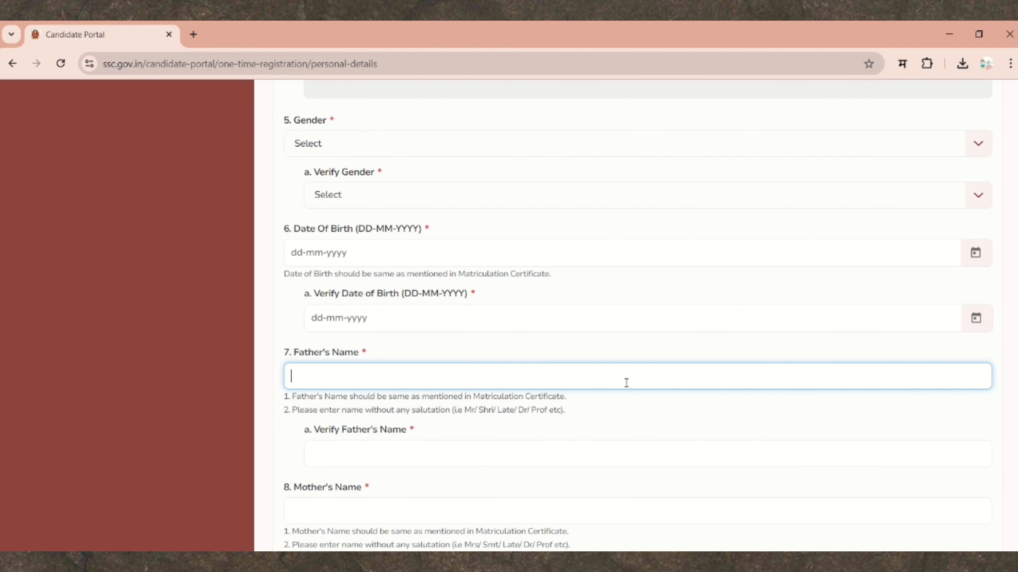
pyautogui.moveTo(415, 396); pyautogui.dragTo(564, 402)
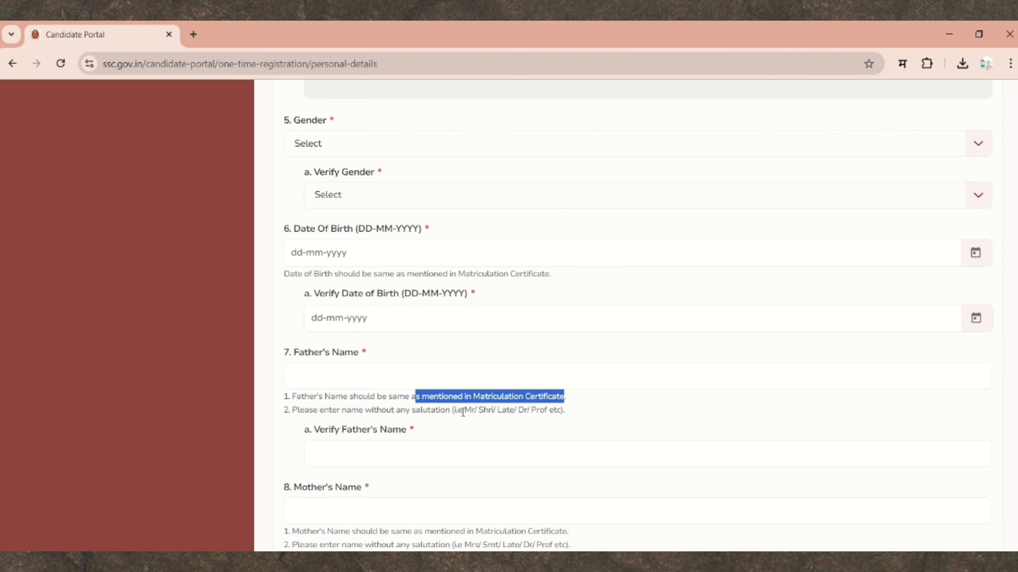
pyautogui.moveTo(461, 411); pyautogui.dragTo(558, 413)
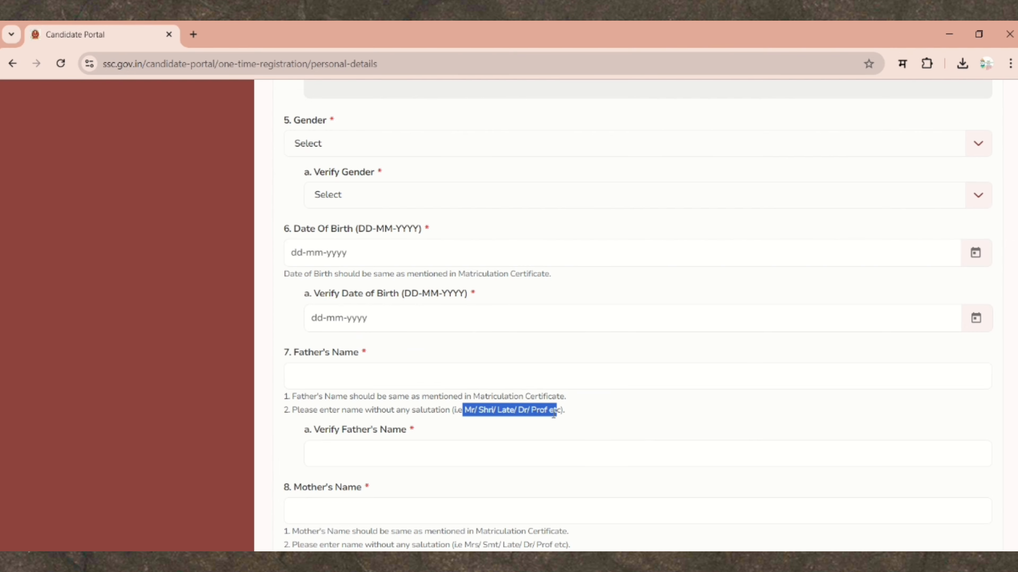
pyautogui.click(439, 396)
pyautogui.click(419, 459)
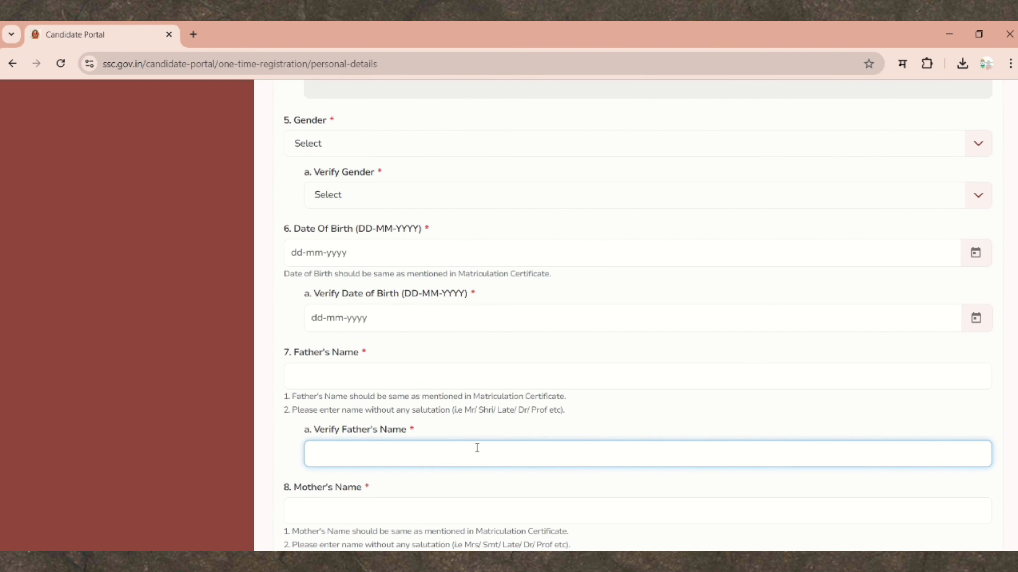
pyautogui.scroll(-2, 451, 439)
pyautogui.click(426, 439)
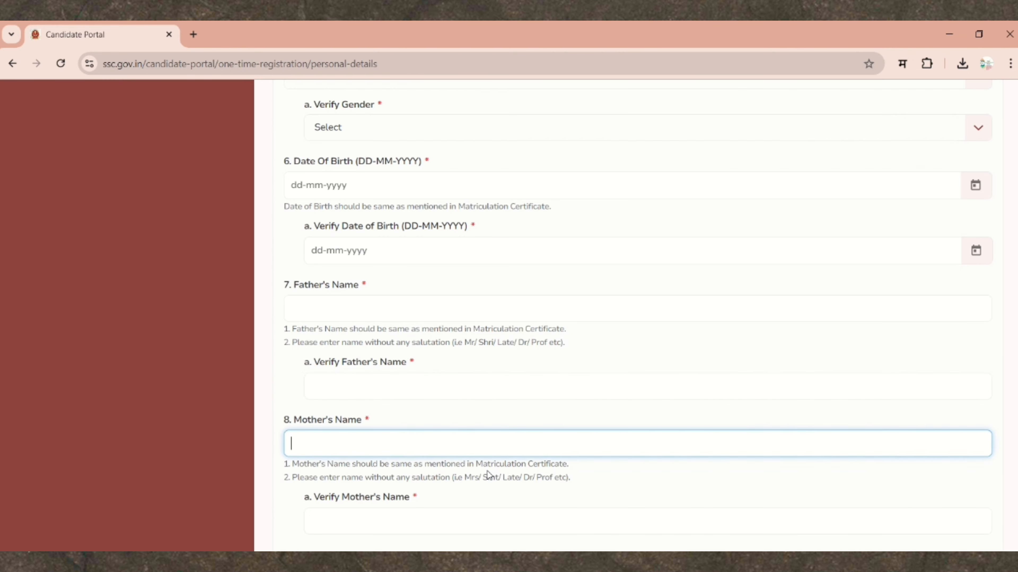
pyautogui.moveTo(456, 464); pyautogui.dragTo(568, 462)
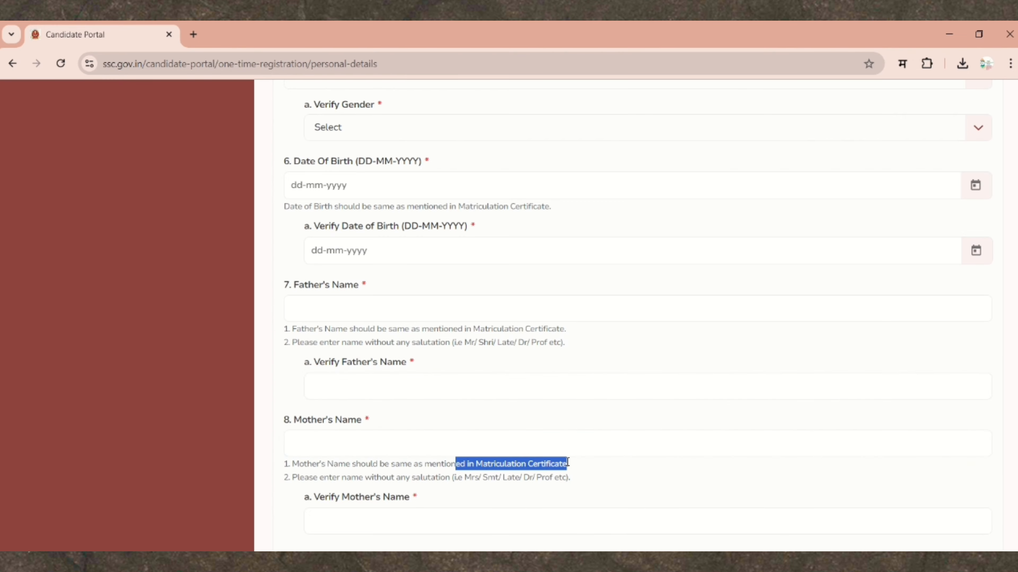
pyautogui.scroll(-3, 455, 434)
pyautogui.click(409, 393)
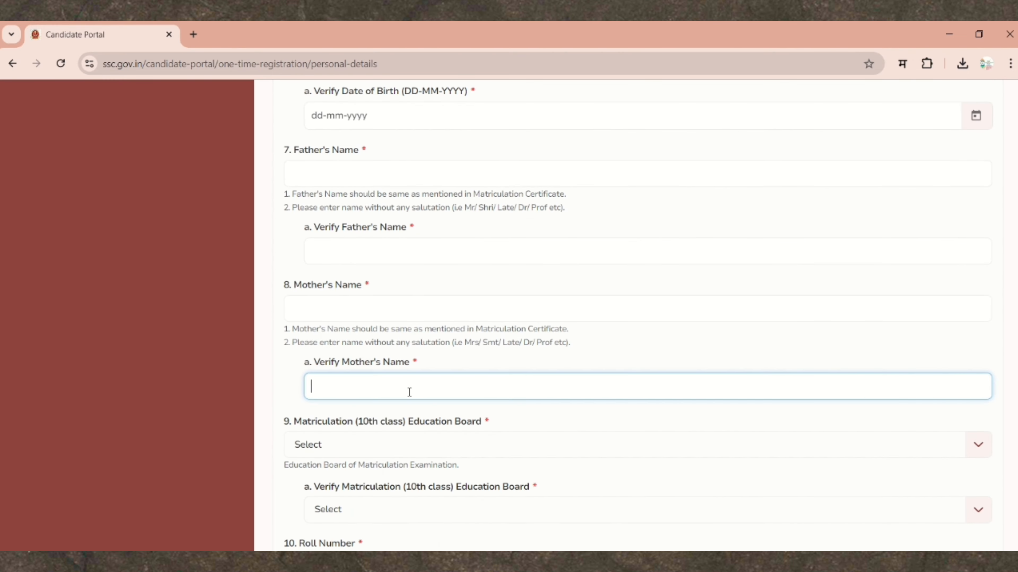
# Choose Maharashtra State Board as the matriculation education board and its verification
pyautogui.click(445, 448)
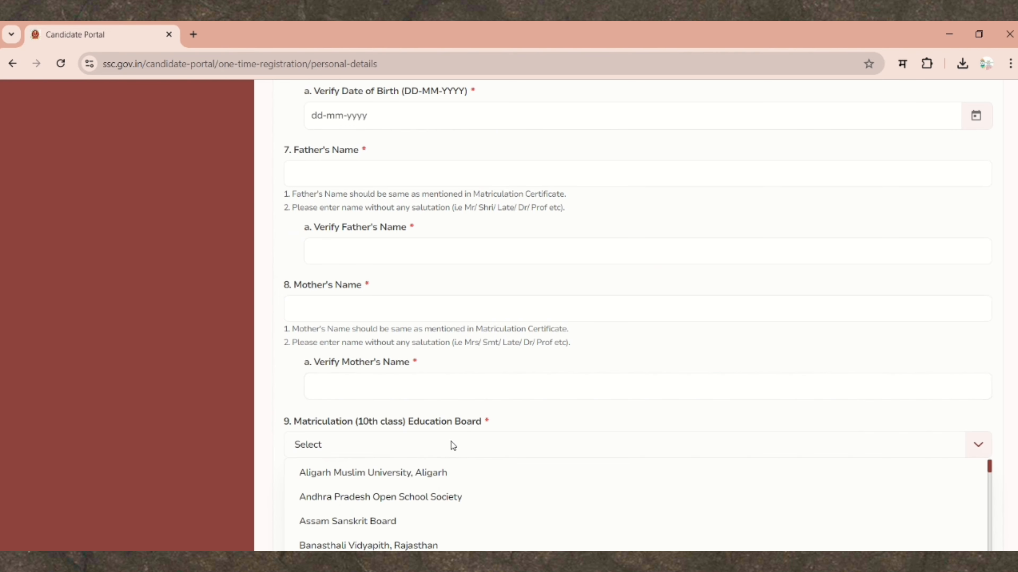
pyautogui.press('m')
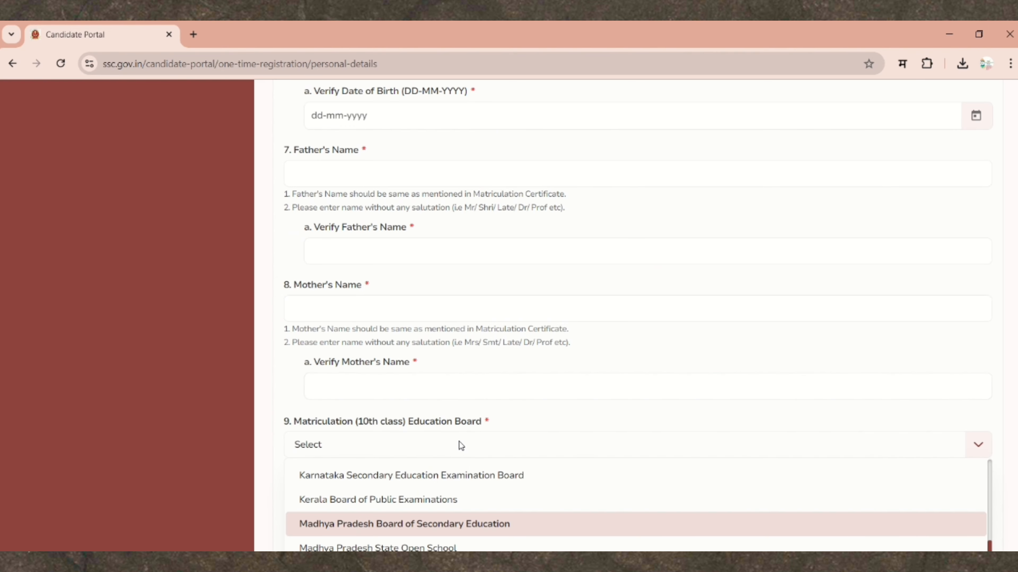
pyautogui.scroll(-2, 525, 501)
pyautogui.click(531, 506)
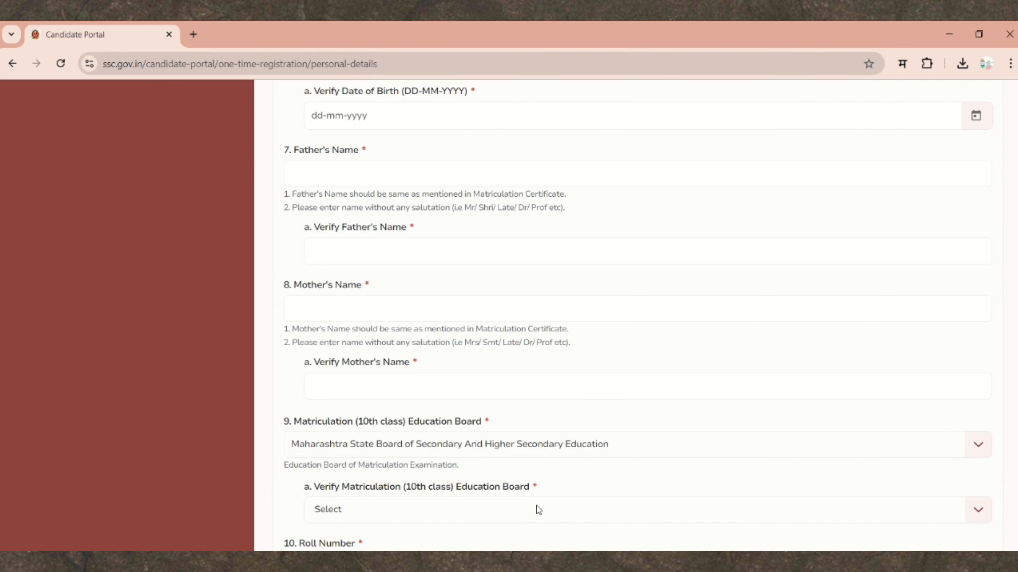
pyautogui.scroll(-3, 605, 439)
pyautogui.click(487, 383)
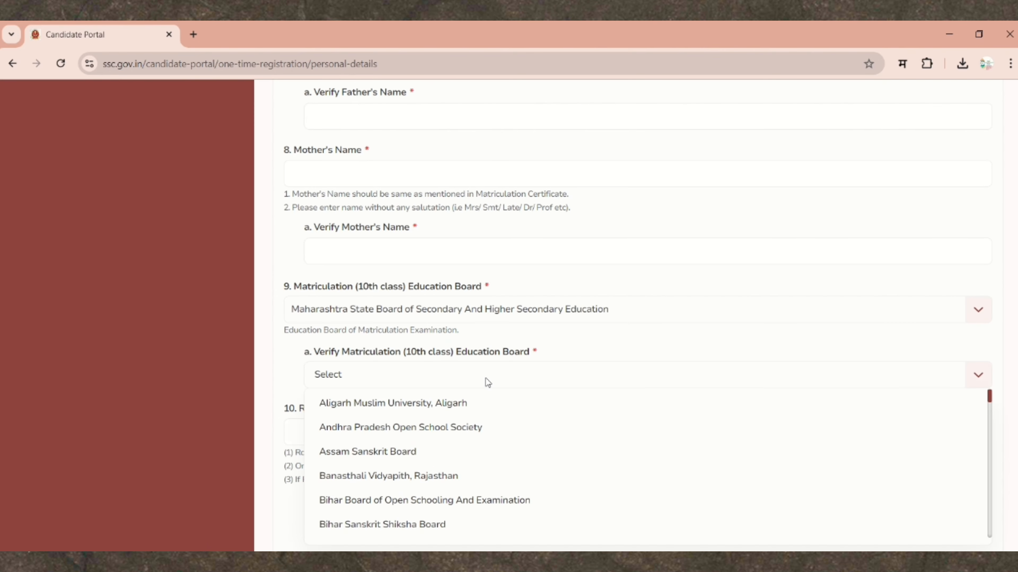
pyautogui.press('m')
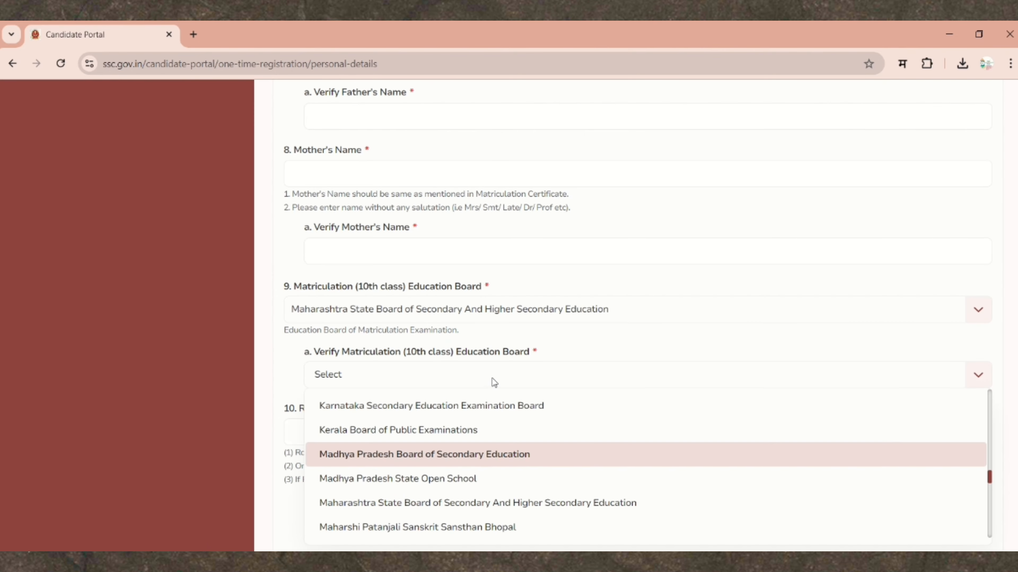
pyautogui.click(573, 502)
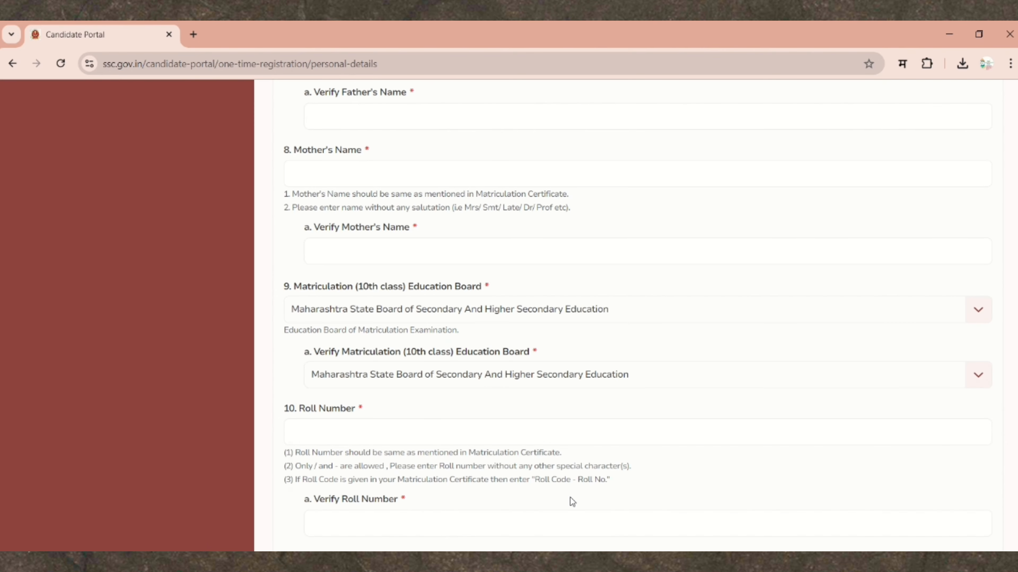
# Start entering the roll number and move to its verify field
pyautogui.click(426, 437)
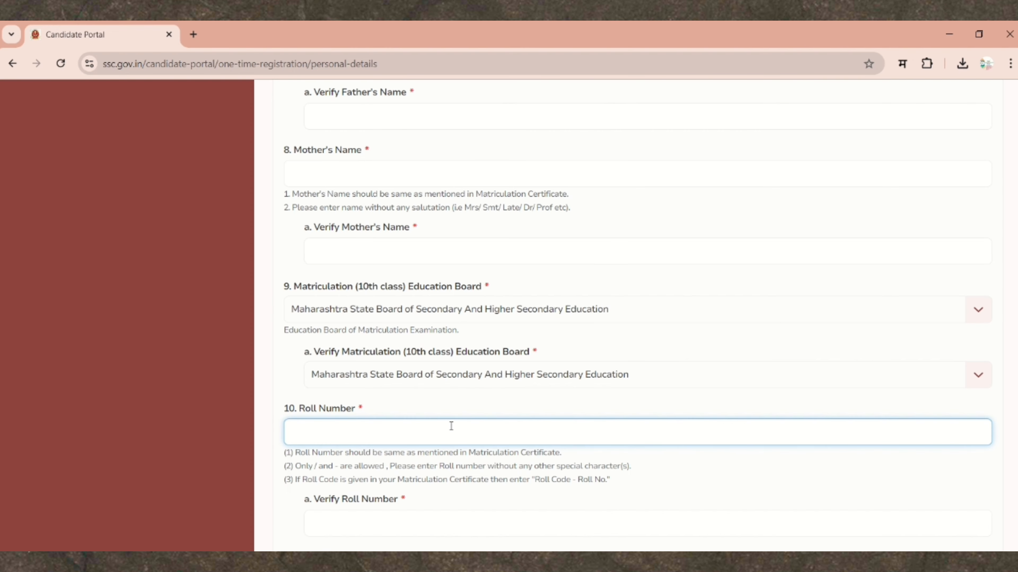
pyautogui.write('D')
pyautogui.scroll(-2, 483, 425)
pyautogui.click(480, 457)
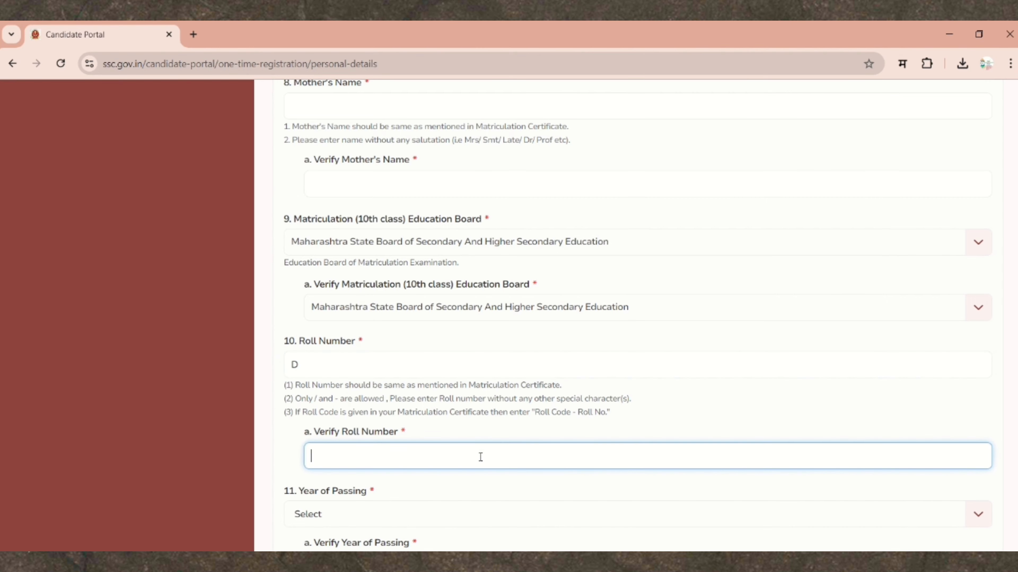
pyautogui.scroll(-4, 481, 457)
# Set Year of Passing and its verification to 2017
pyautogui.click(404, 383)
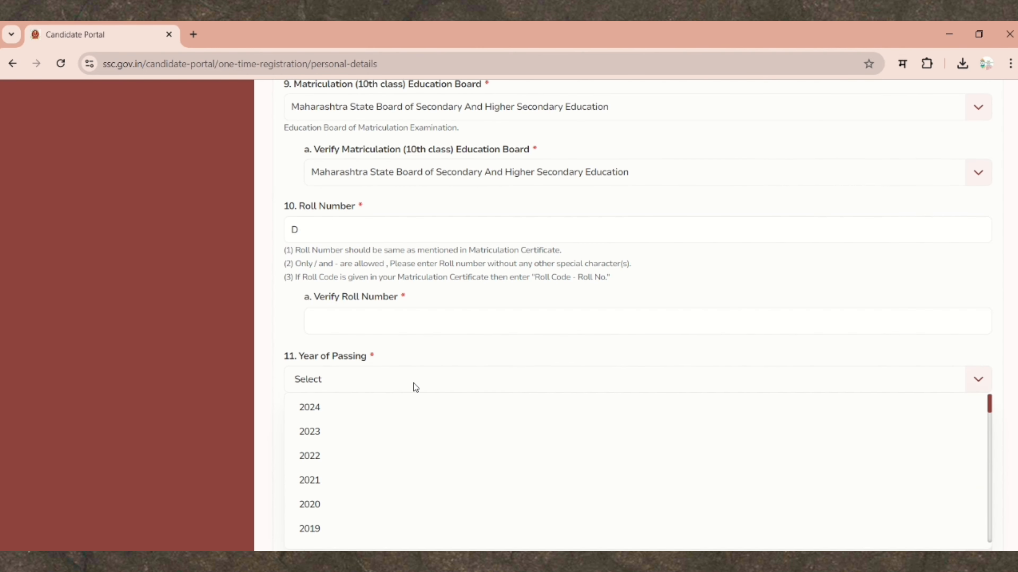
pyautogui.scroll(-3, 400, 461)
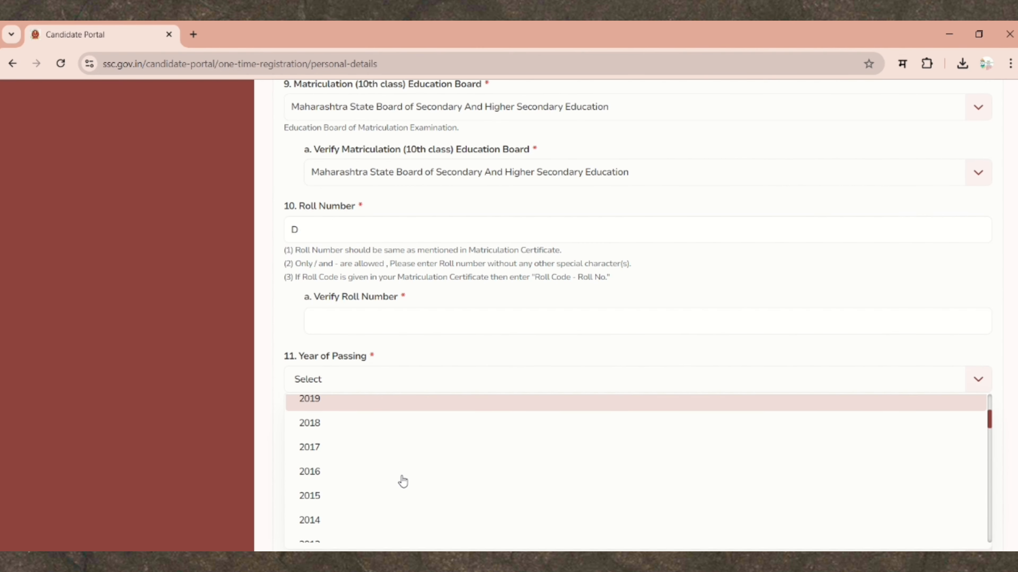
pyautogui.click(348, 442)
pyautogui.click(415, 440)
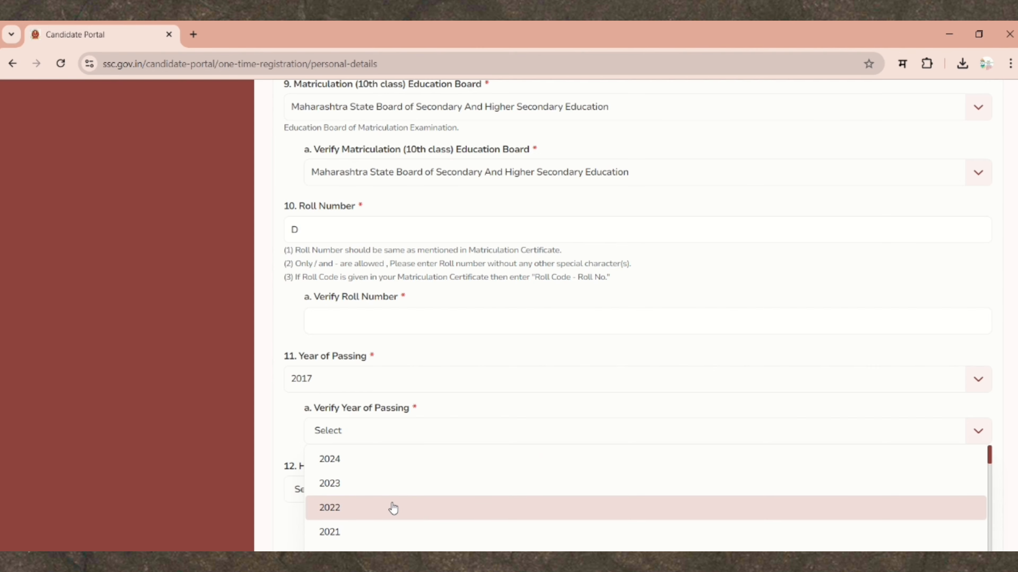
pyautogui.scroll(-2, 392, 507)
pyautogui.scroll(-1, 393, 508)
pyautogui.click(379, 499)
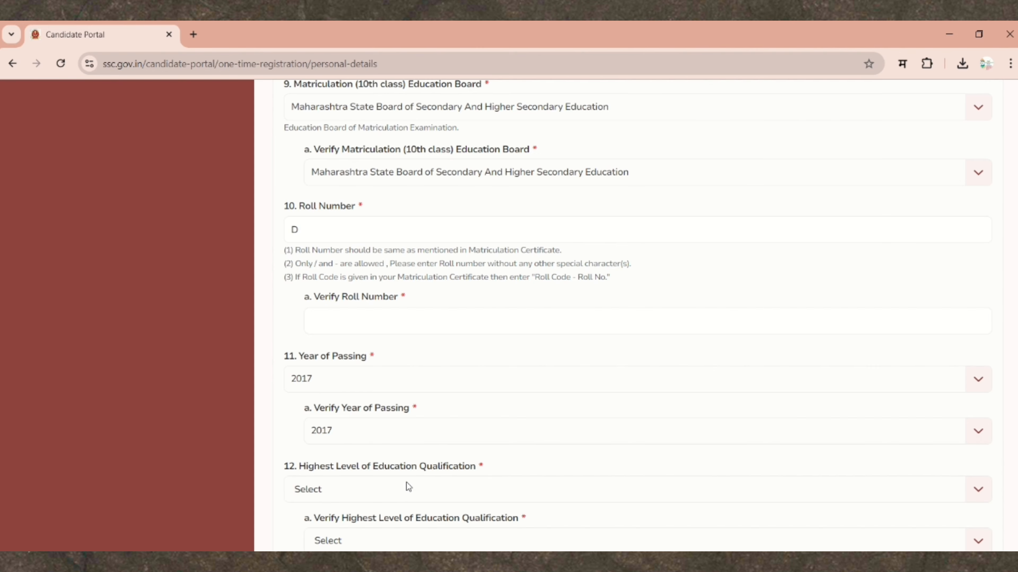
# Select Matriculation(10th) as the highest education qualification
pyautogui.scroll(-2, 480, 426)
pyautogui.click(443, 427)
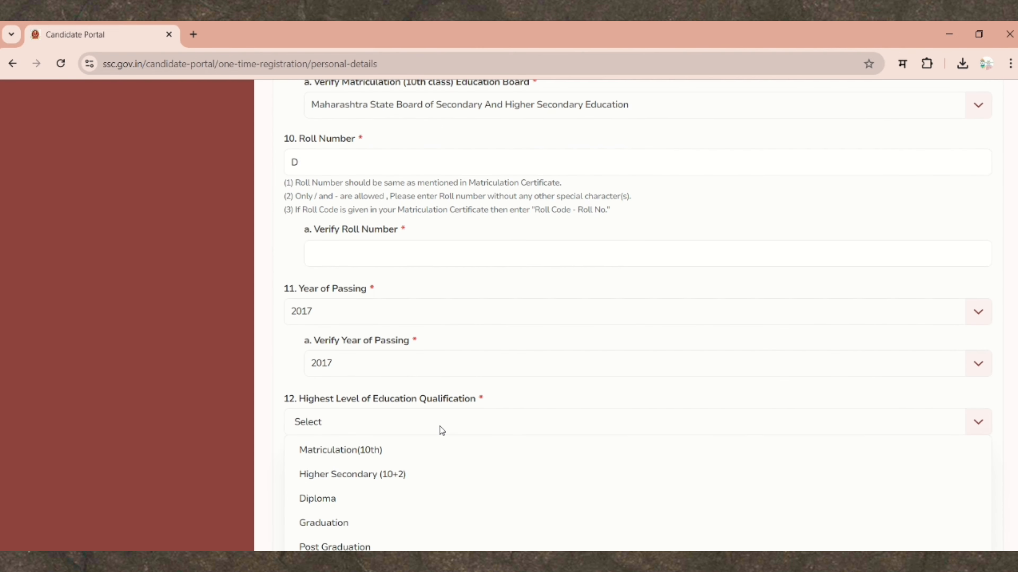
pyautogui.click(389, 457)
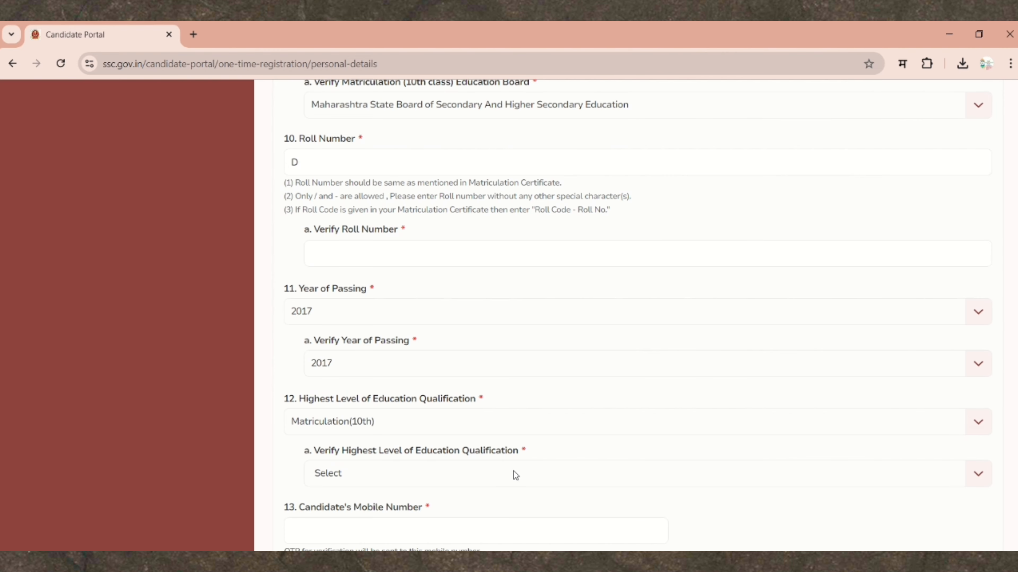
pyautogui.click(412, 434)
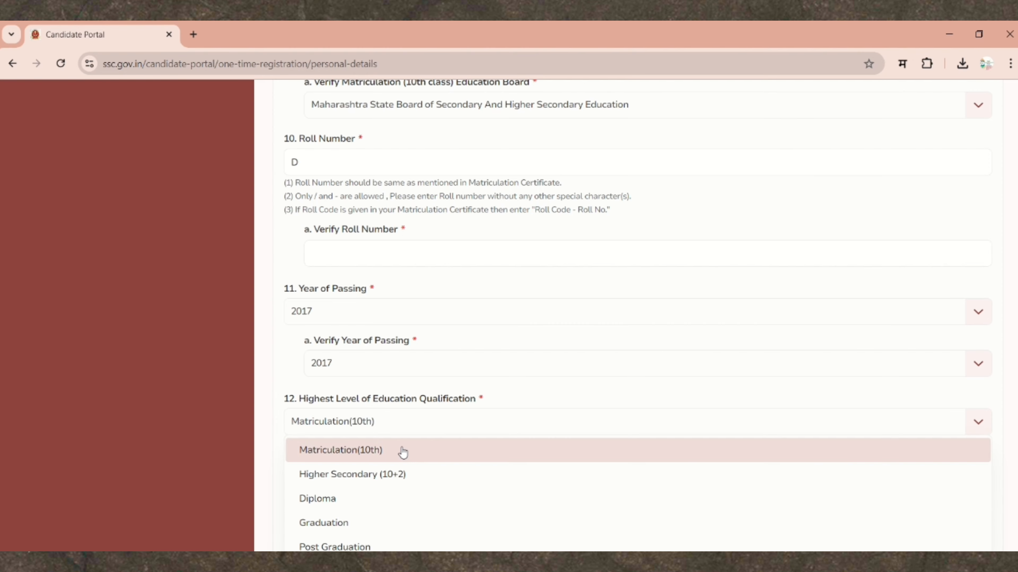
pyautogui.click(538, 386)
pyautogui.moveTo(301, 400); pyautogui.dragTo(417, 403)
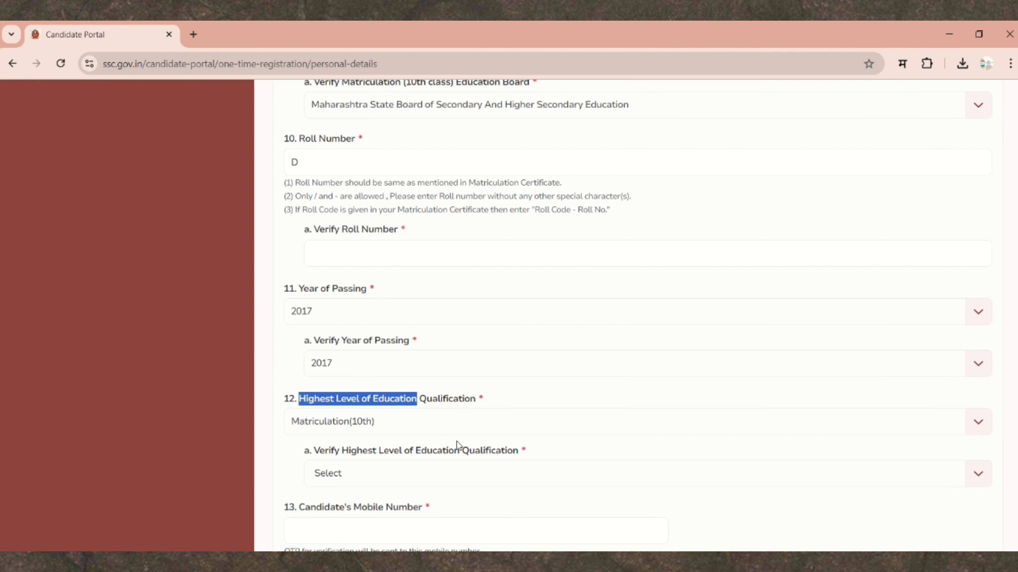
pyautogui.scroll(-2, 458, 448)
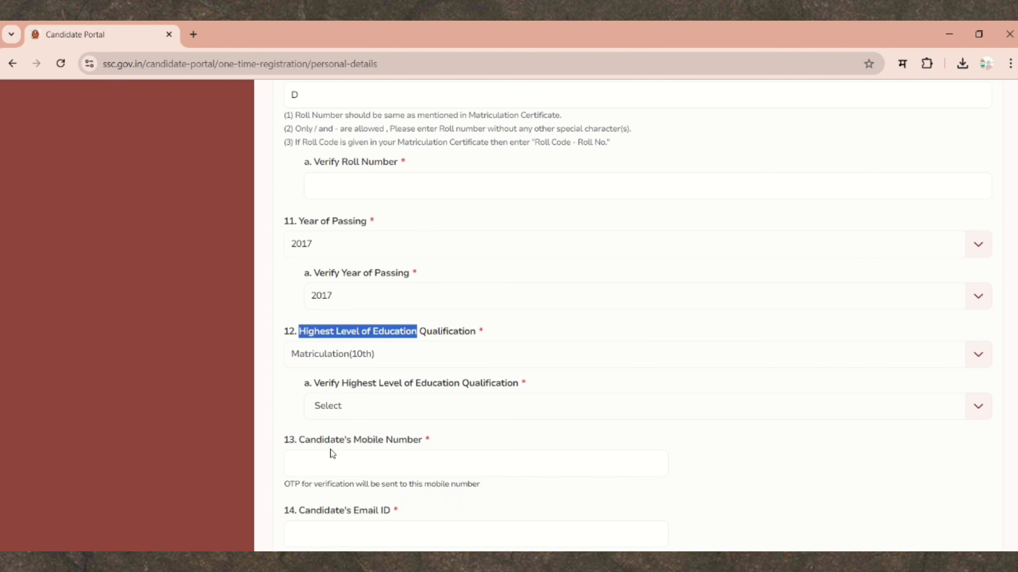
pyautogui.click(358, 410)
pyautogui.click(358, 409)
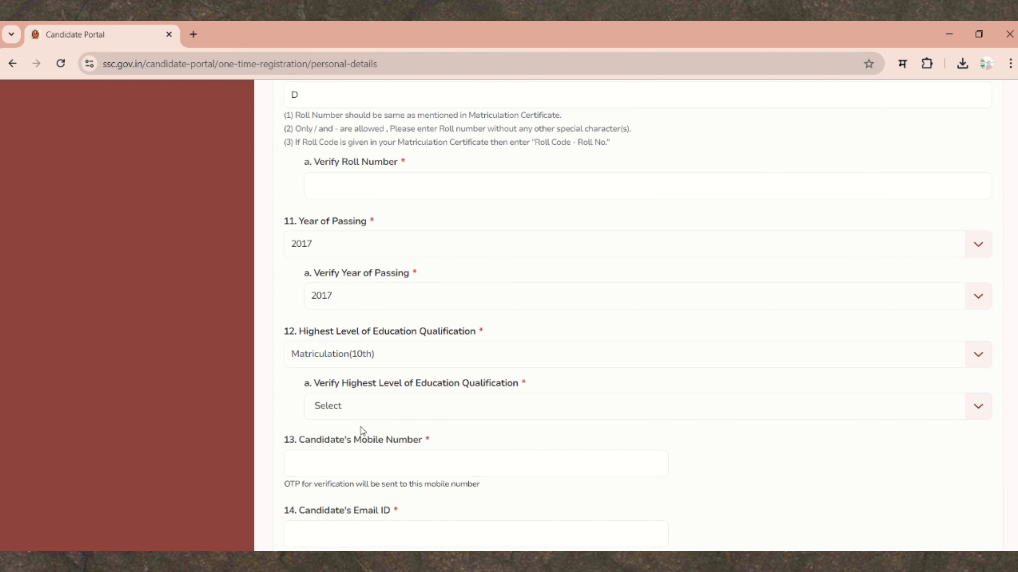
pyautogui.click(359, 462)
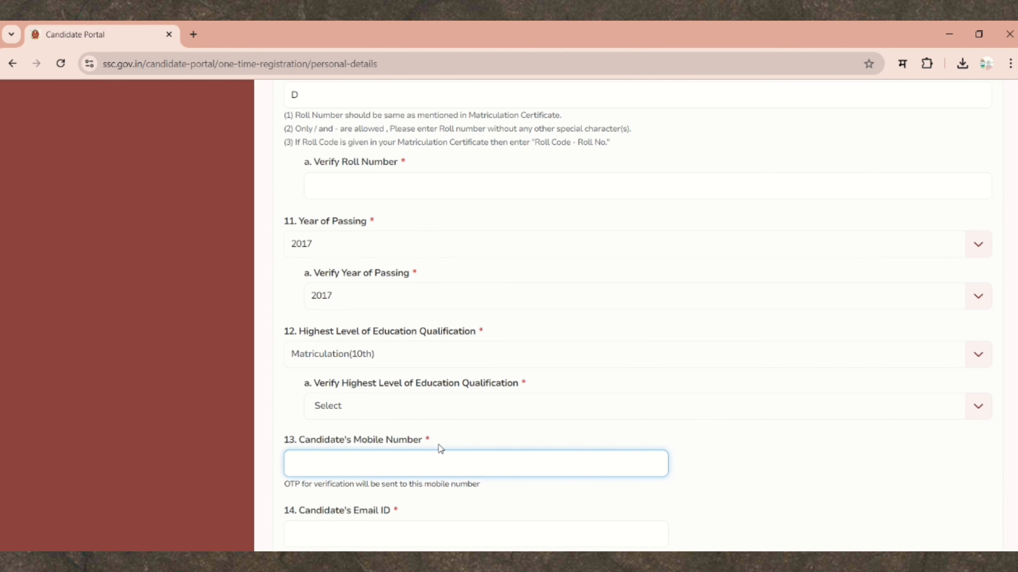
# Enter the candidate's e-mail address, correcting the initial typos
pyautogui.scroll(-3, 438, 444)
pyautogui.click(444, 397)
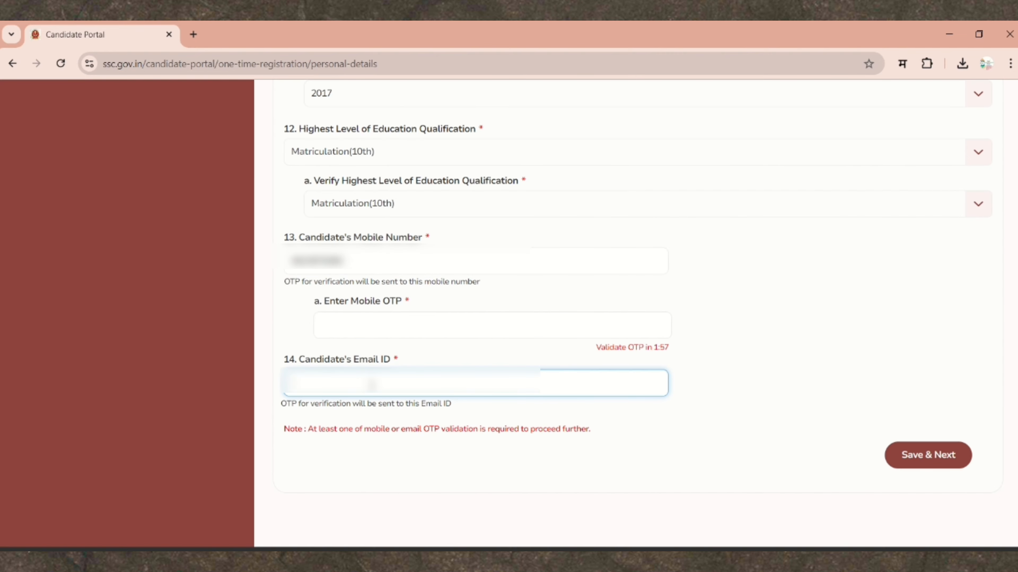
pyautogui.write('ad')
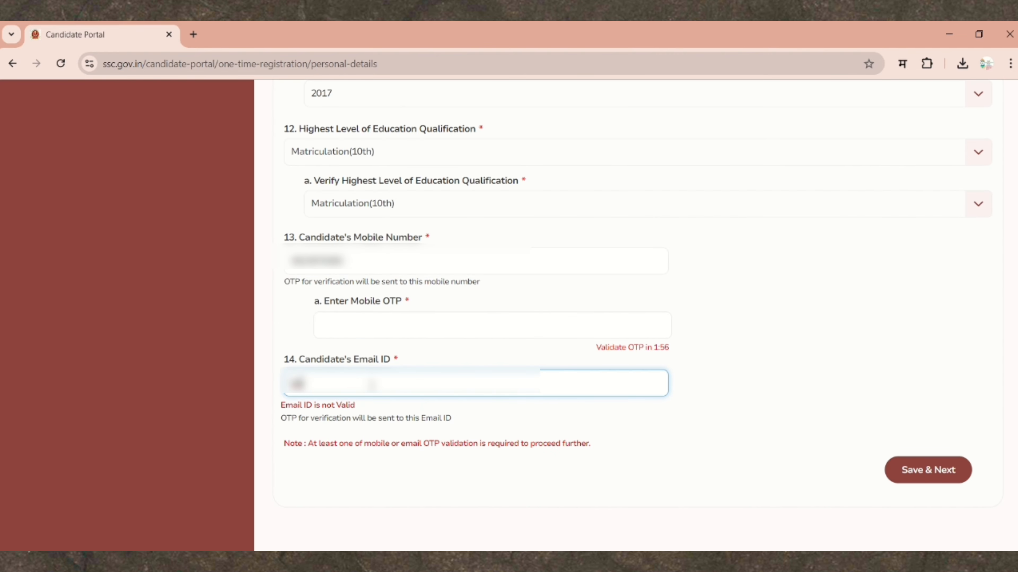
pyautogui.write('nsa')
pyautogui.press('BackSpace')
pyautogui.write('ail')
pyautogui.press('BackSpace')
pyautogui.press('BackSpace')
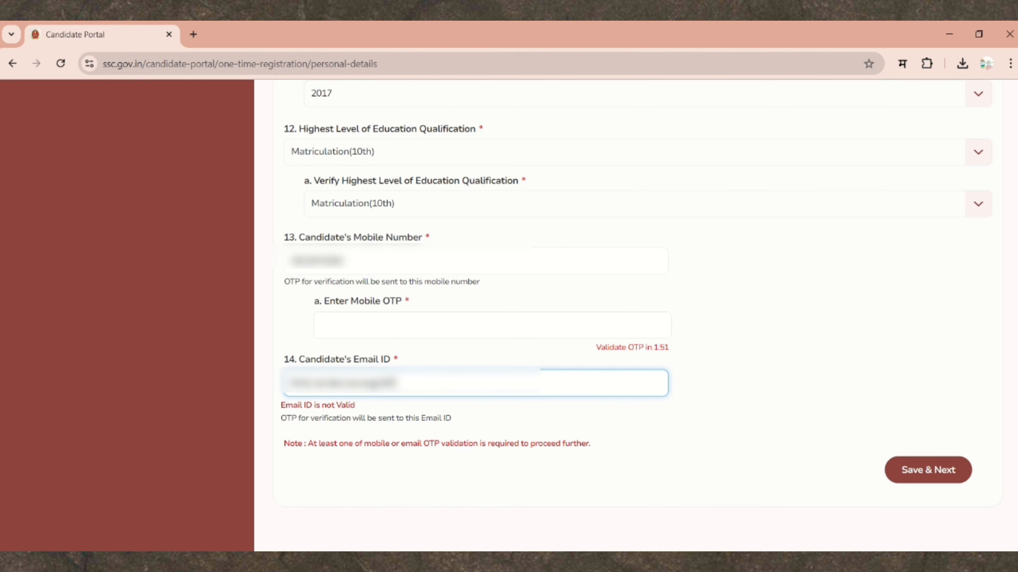
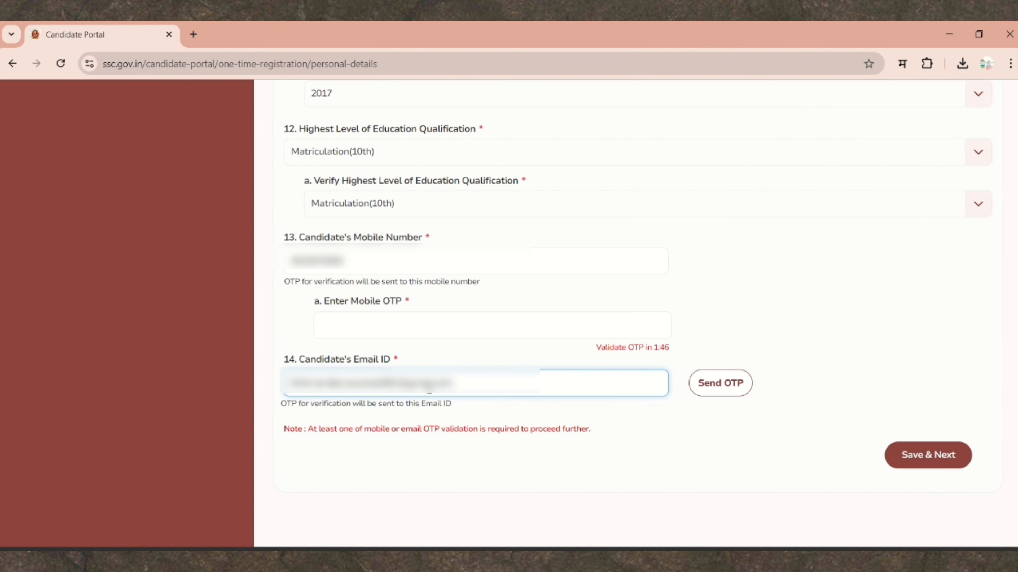
# Validate the mobile and e-mail one-time codes, then save the personal details
pyautogui.click(388, 330)
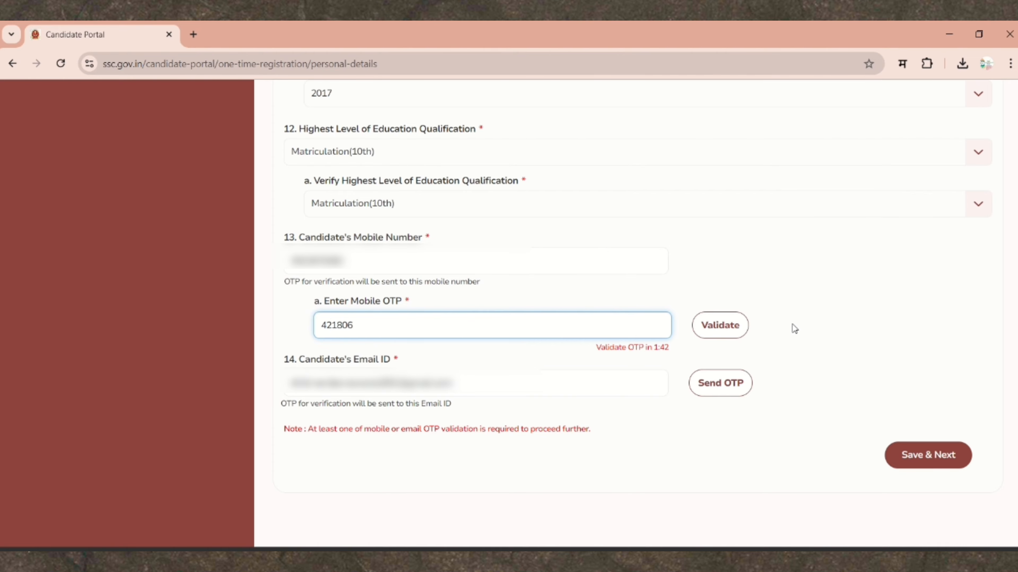
pyautogui.click(715, 324)
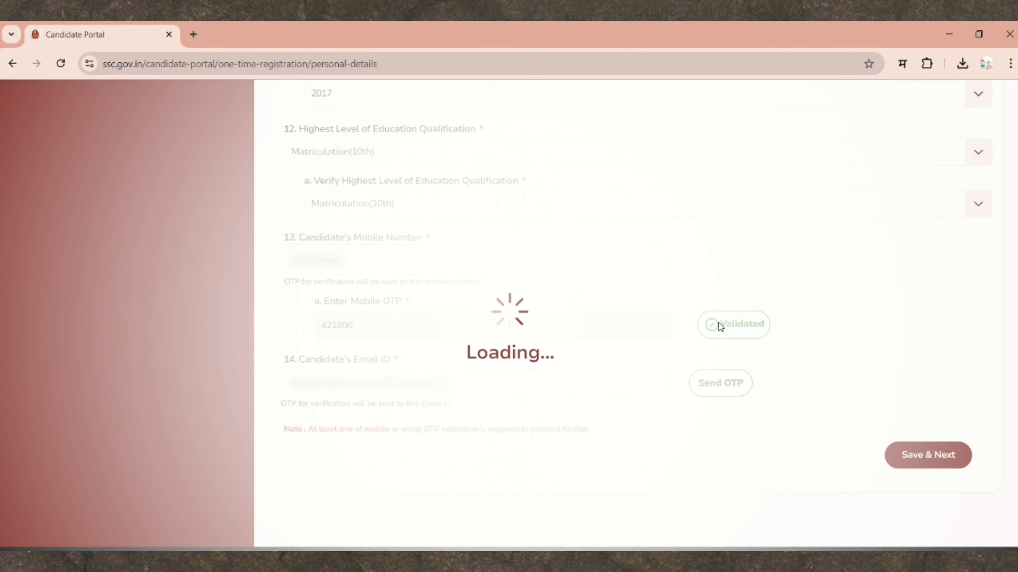
pyautogui.click(720, 383)
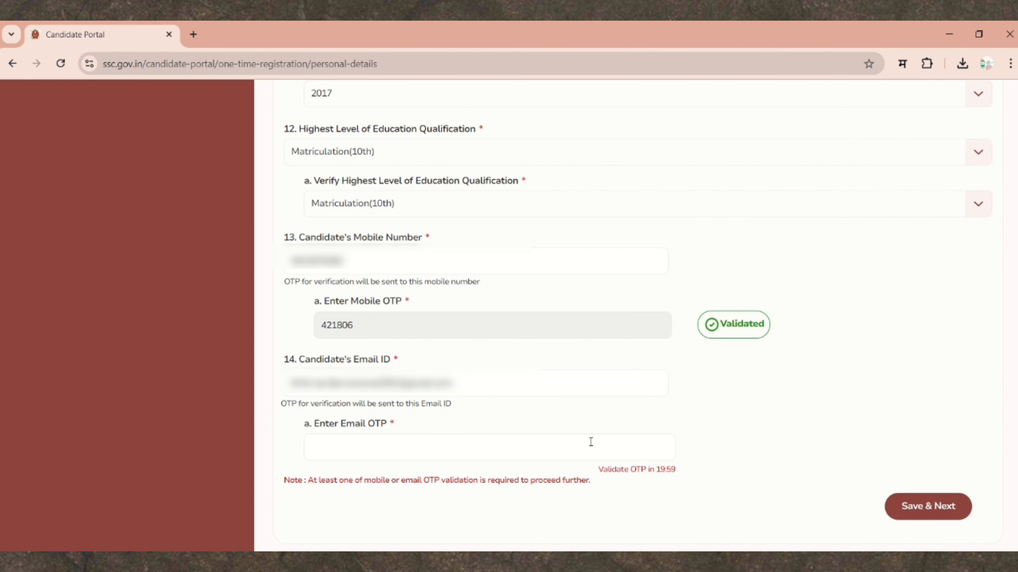
pyautogui.click(473, 453)
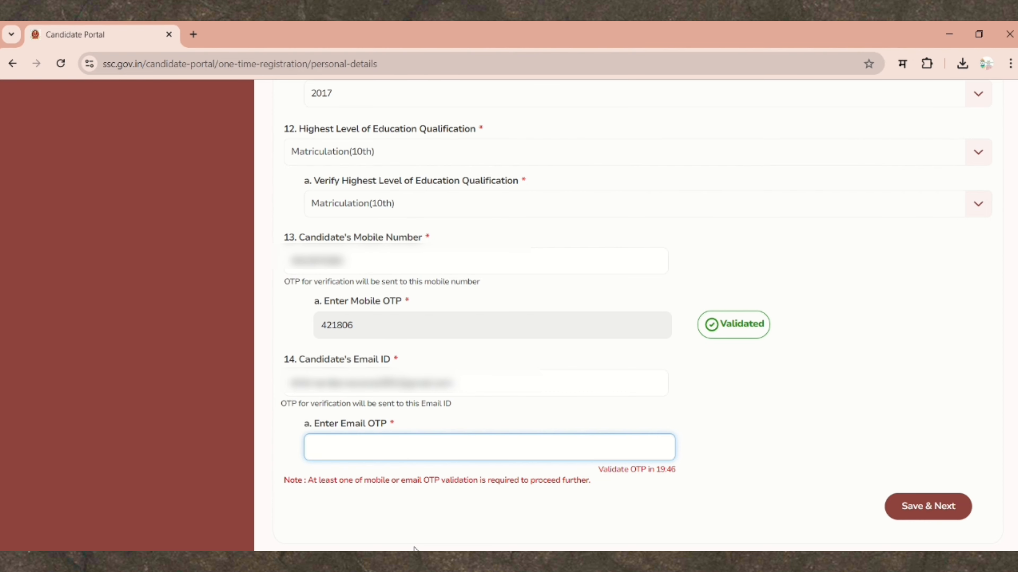
pyautogui.click(727, 445)
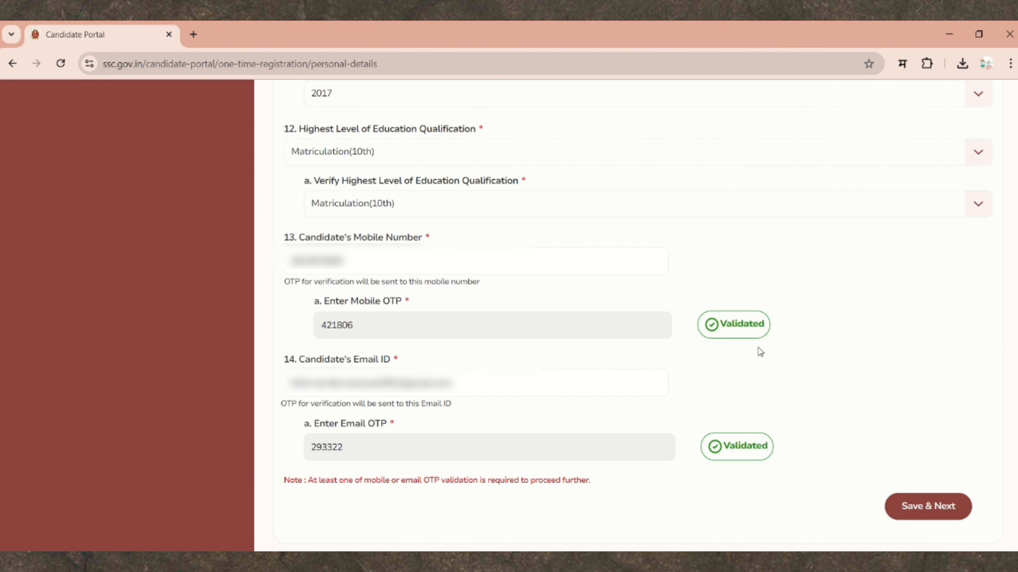
pyautogui.click(926, 515)
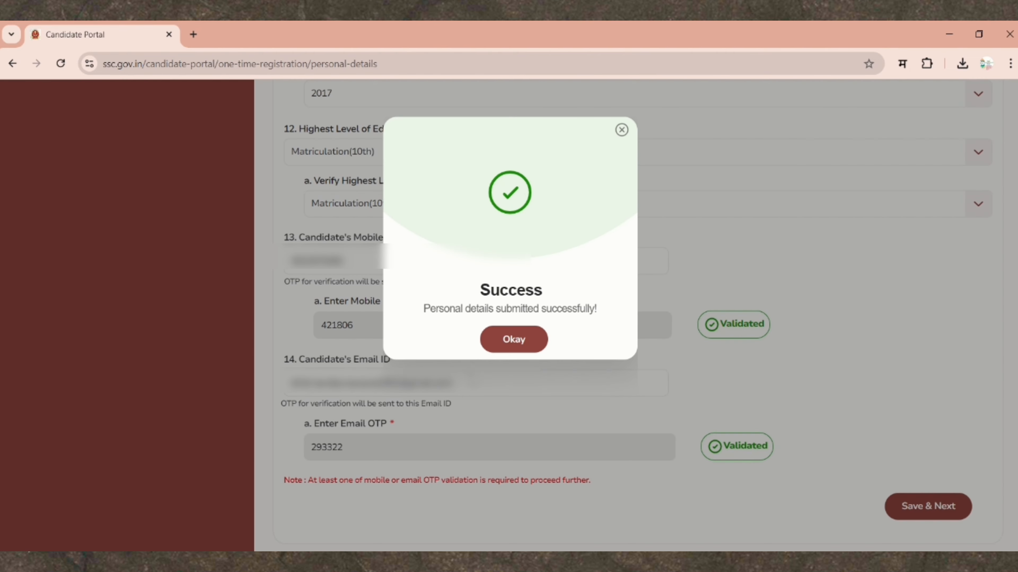
# Dismiss the success message and copy the registration number before continuing to sign-in
pyautogui.click(508, 337)
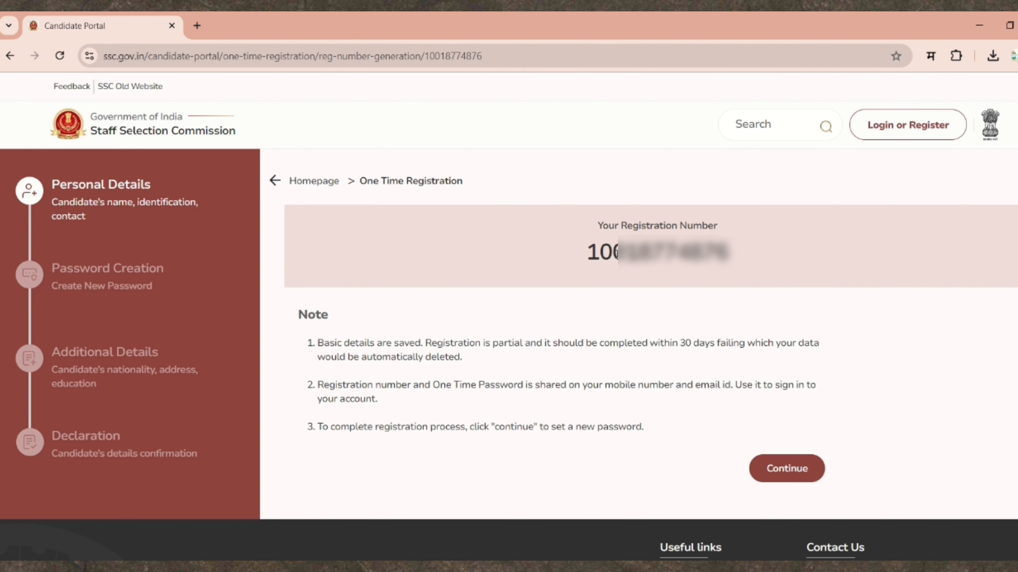
pyautogui.moveTo(587, 252); pyautogui.dragTo(743, 260)
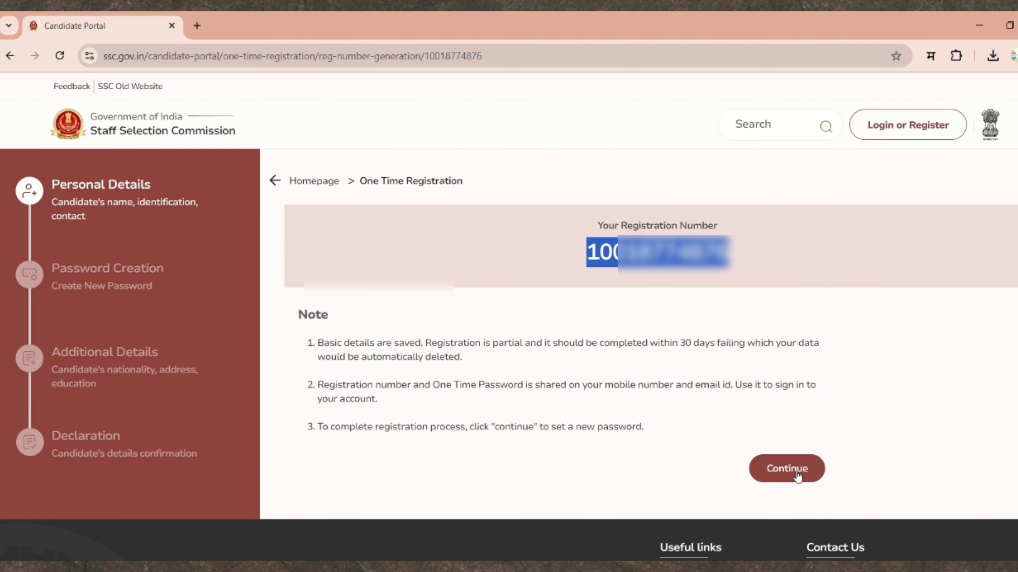
pyautogui.click(786, 470)
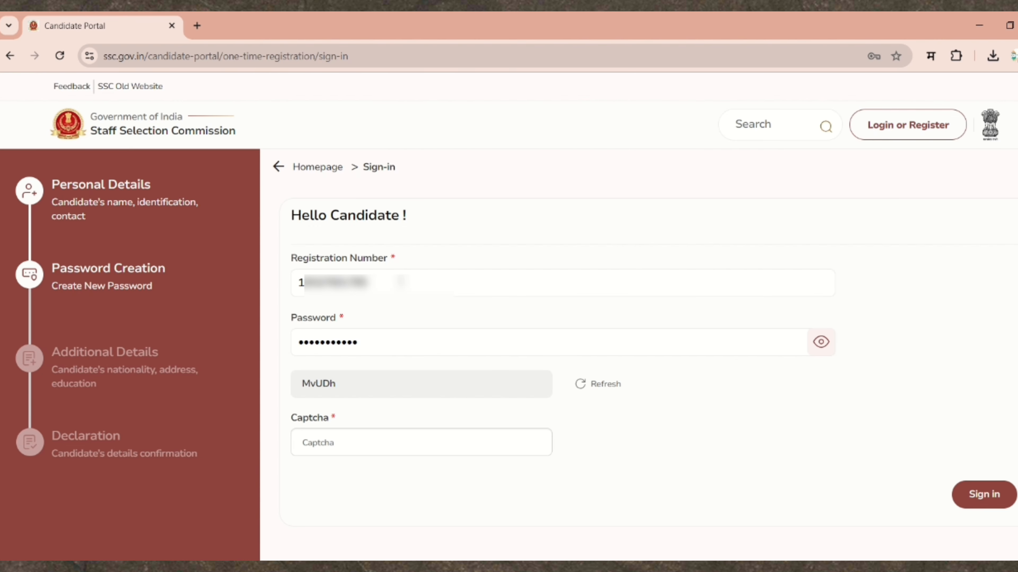
# Paste the registration number, enter the password and type the captcha shown
pyautogui.moveTo(401, 281); pyautogui.dragTo(202, 280)
pyautogui.hotkey('ctrl', 'v')
pyautogui.press('Tab')
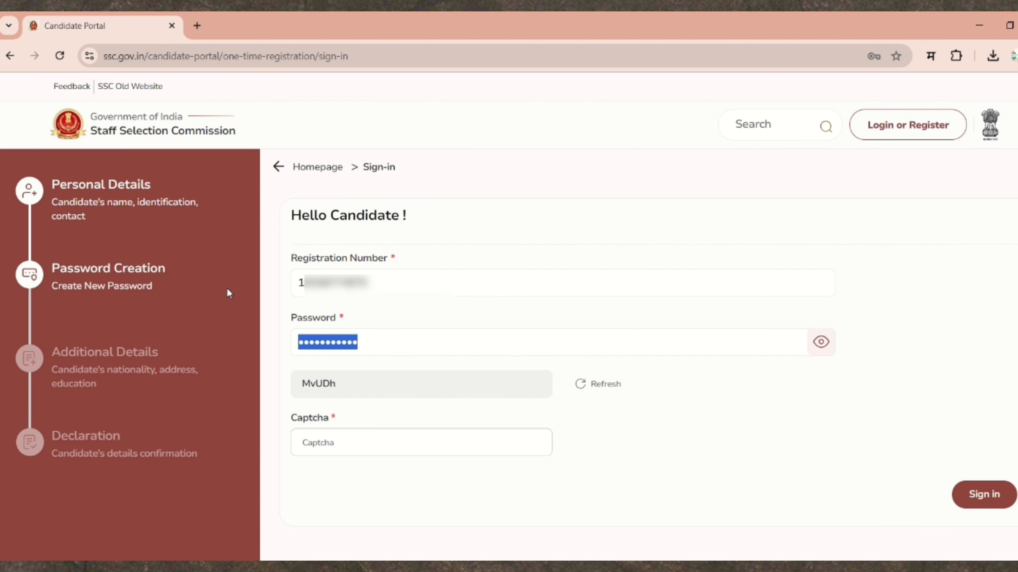
pyautogui.write('••••••')
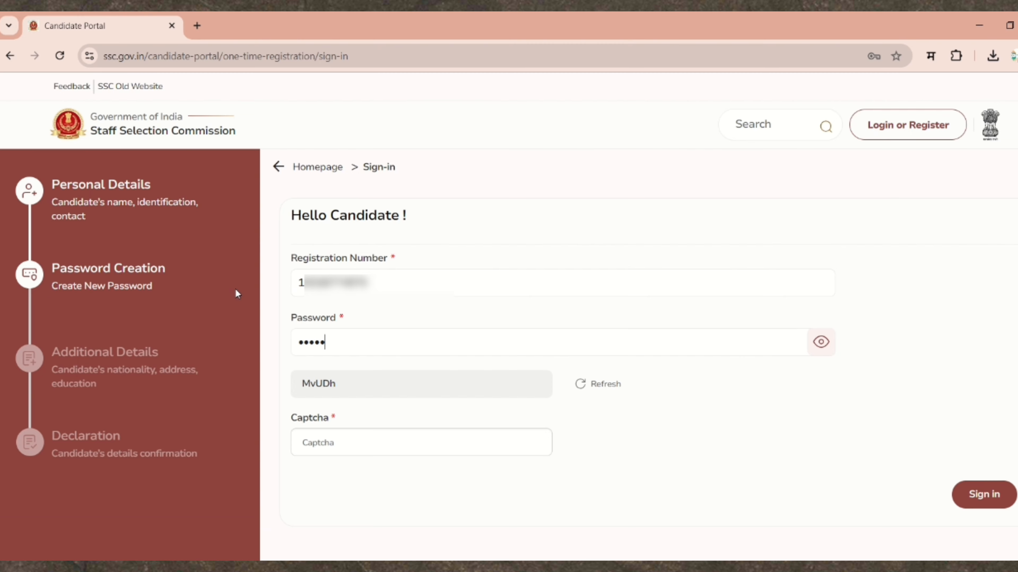
pyautogui.press('Tab')
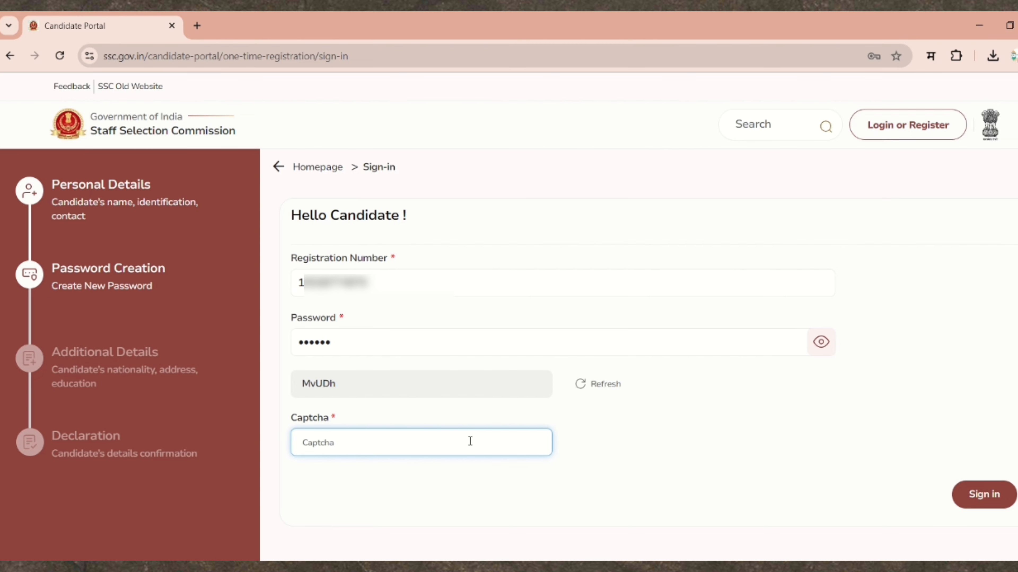
pyautogui.write('mV')
pyautogui.press('BackSpace')
pyautogui.press('BackSpace')
pyautogui.write('MvUDh')
# Sign in, decline saving the password, and enter old, new and confirmation passwords
pyautogui.click(977, 497)
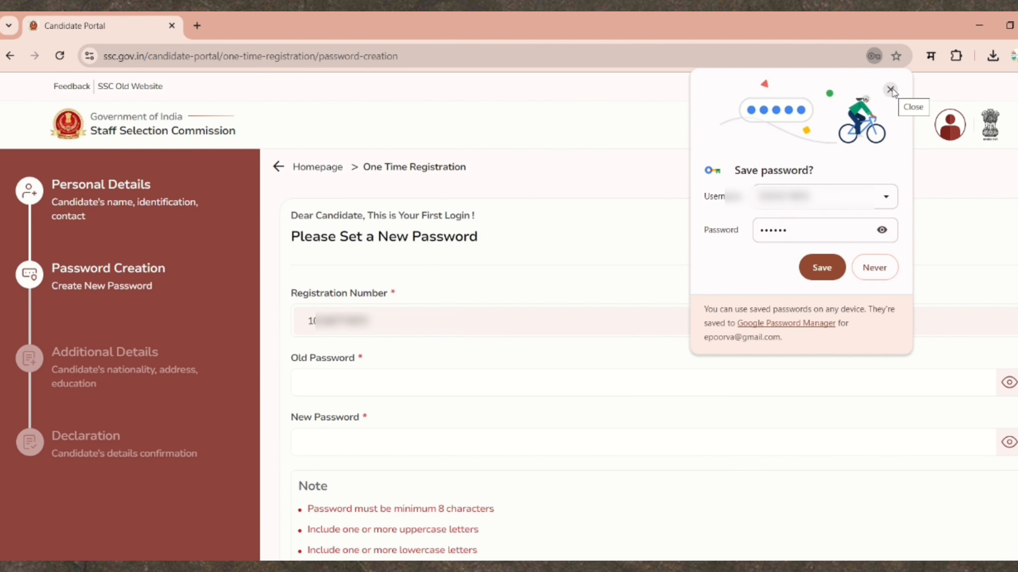
pyautogui.click(890, 89)
pyautogui.click(367, 372)
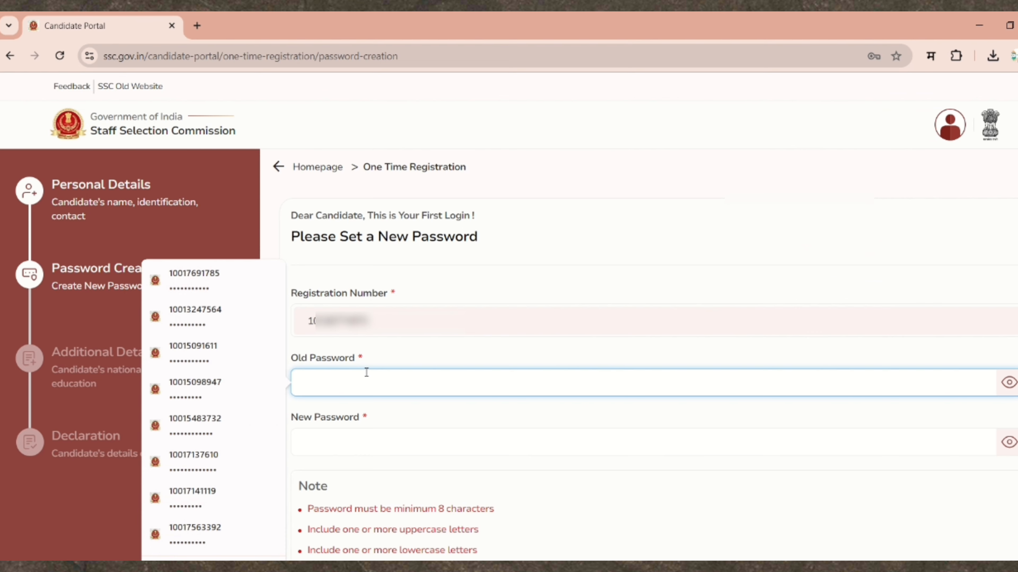
pyautogui.write('••')
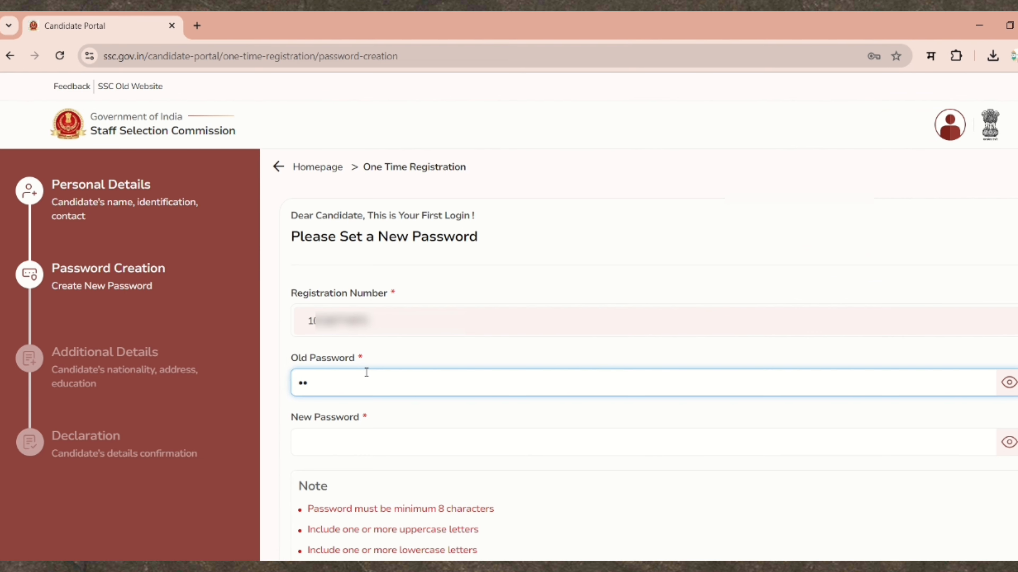
pyautogui.write('••••')
pyautogui.press('Tab')
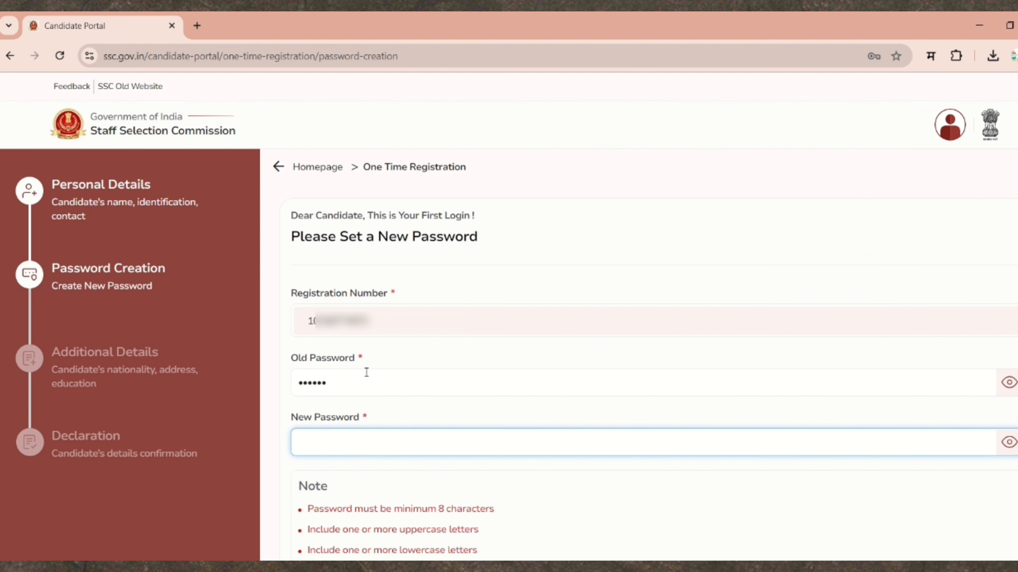
pyautogui.write('•••••••••••')
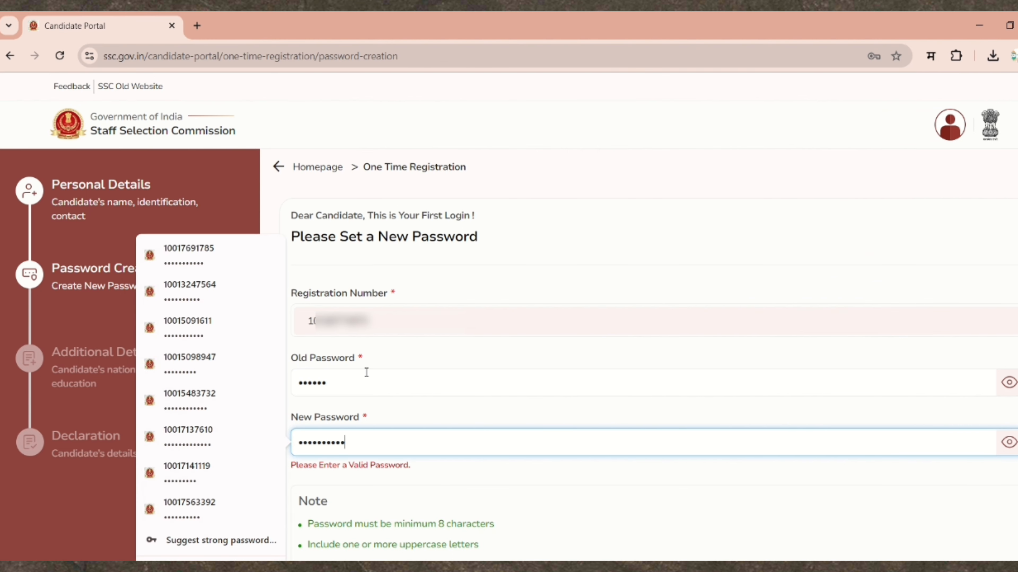
pyautogui.write('•')
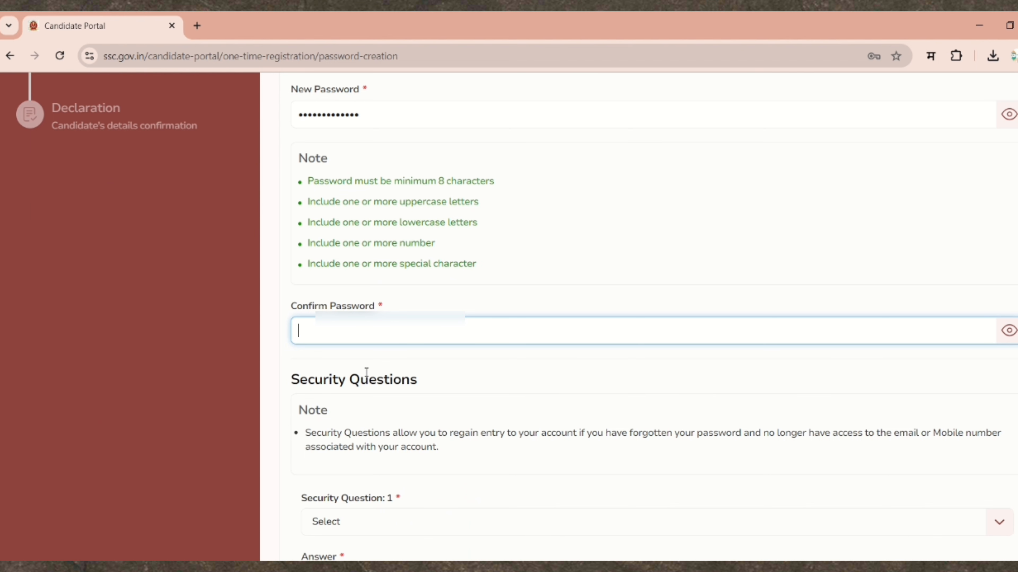
pyautogui.write('•••••••••')
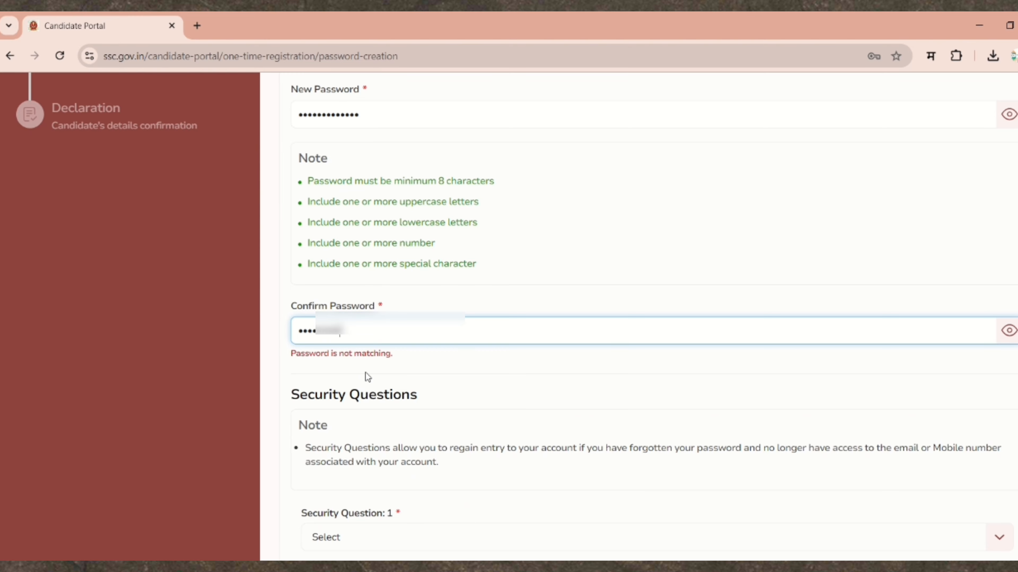
pyautogui.write('•••••')
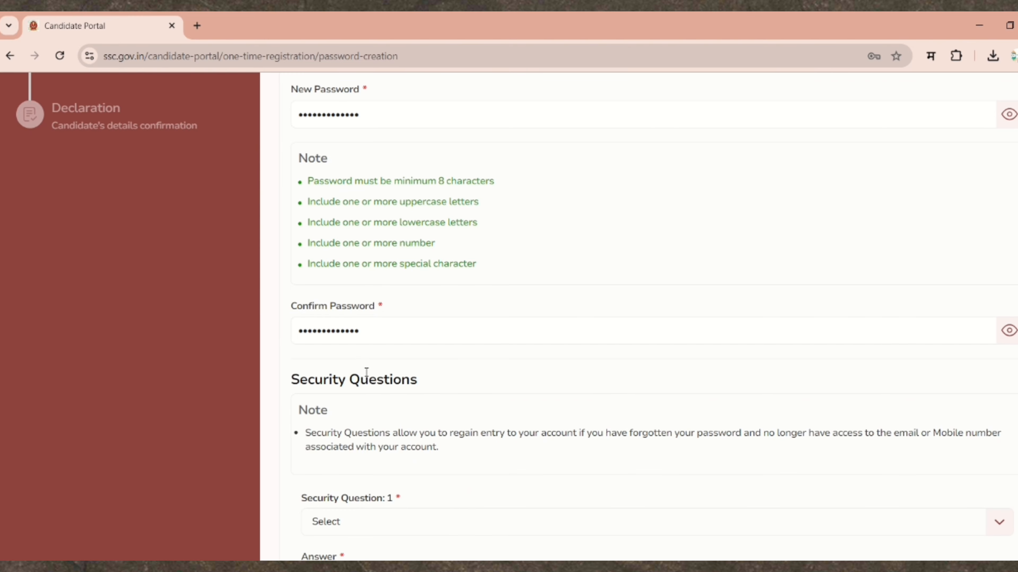
# Choose 'What is your favorite movie?' and 'What city were you born in?' as security questions
pyautogui.scroll(-2, 366, 373)
pyautogui.click(440, 450)
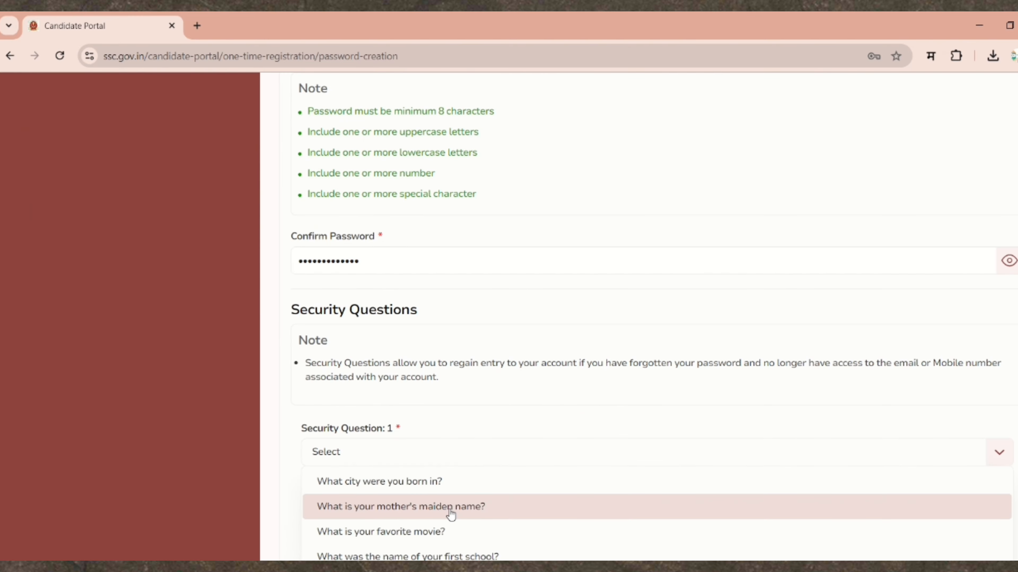
pyautogui.click(449, 534)
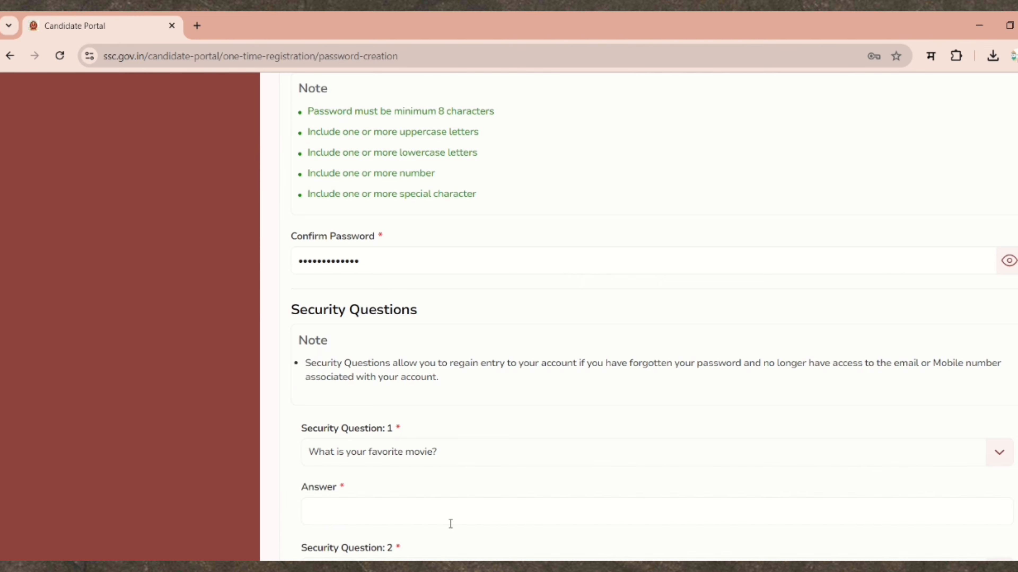
pyautogui.scroll(-4, 451, 524)
pyautogui.click(413, 431)
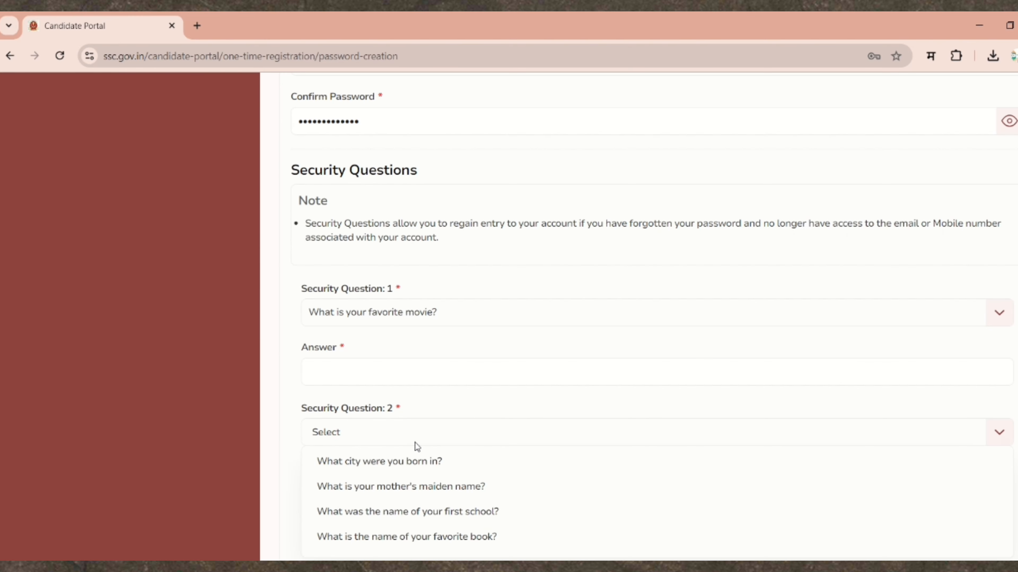
pyautogui.click(441, 469)
# Fill in both security answers and switch question 1 to the first-school question
pyautogui.click(377, 373)
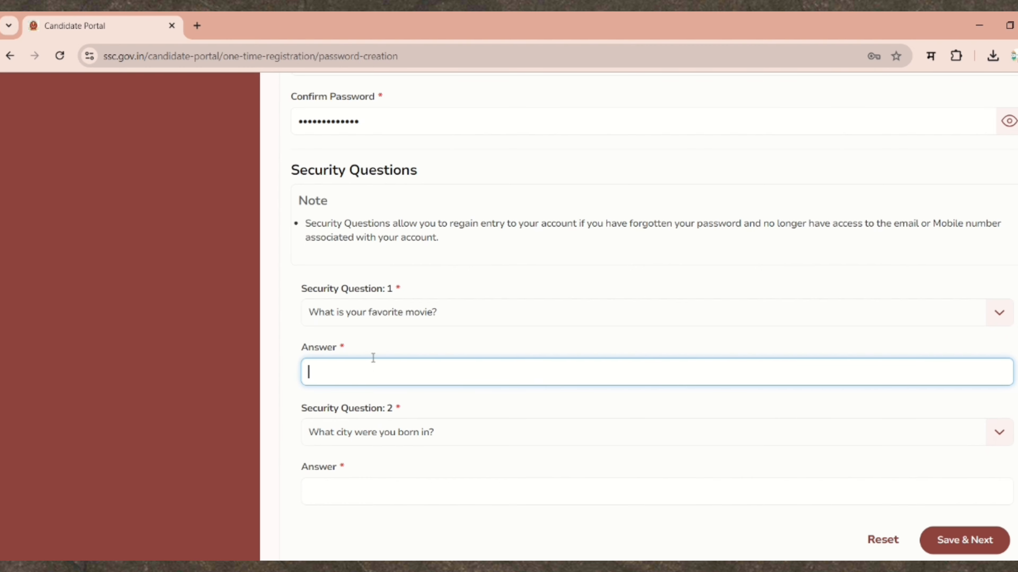
pyautogui.press('Tab')
pyautogui.press('Tab')
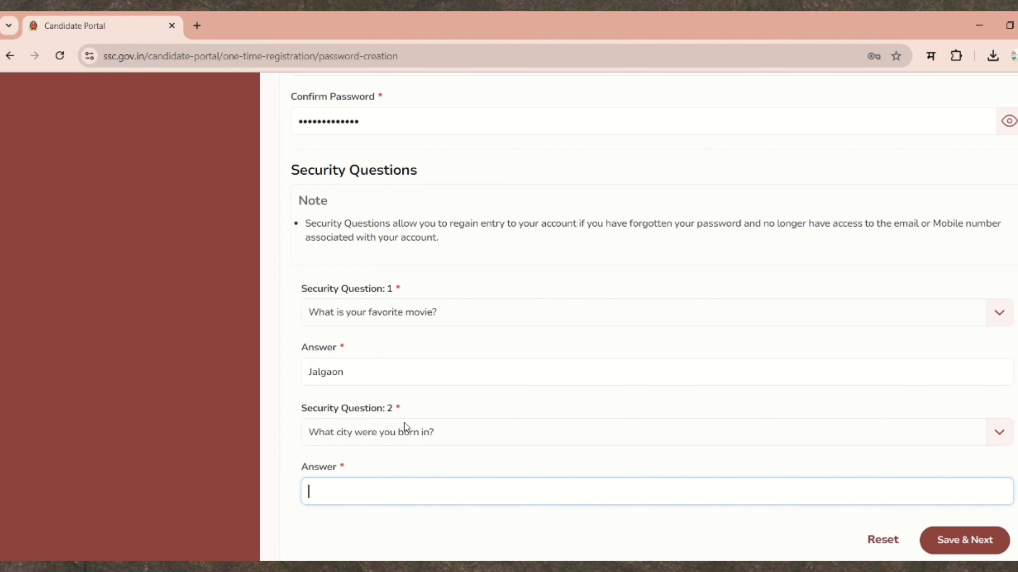
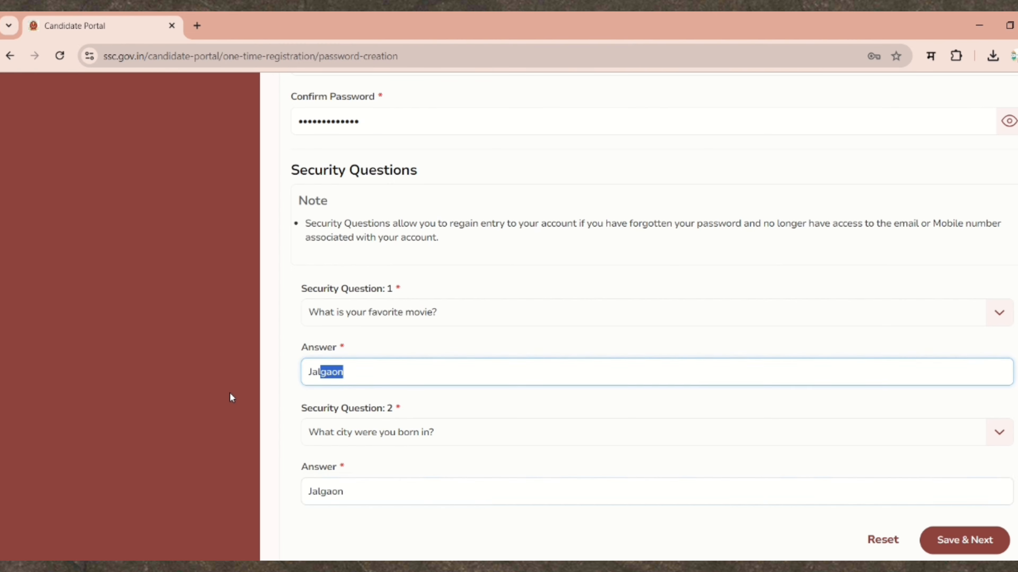
pyautogui.moveTo(229, 393); pyautogui.dragTo(259, 388)
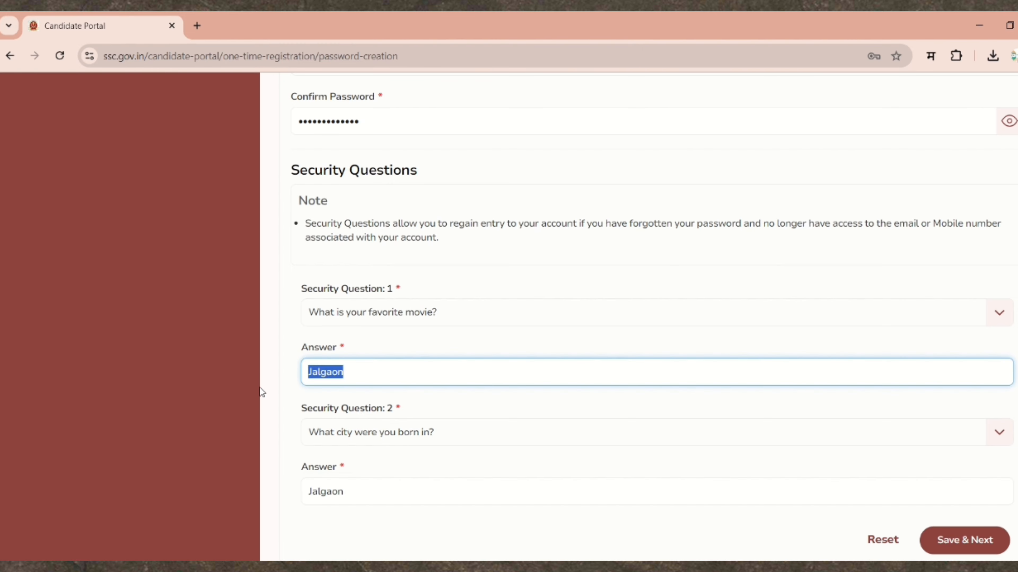
pyautogui.click(397, 319)
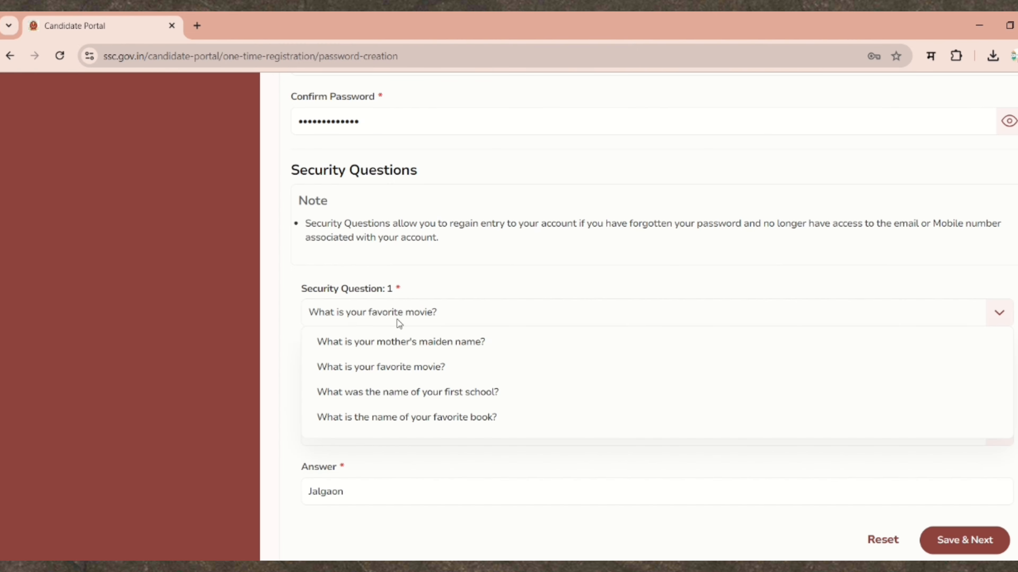
pyautogui.click(449, 395)
pyautogui.click(352, 369)
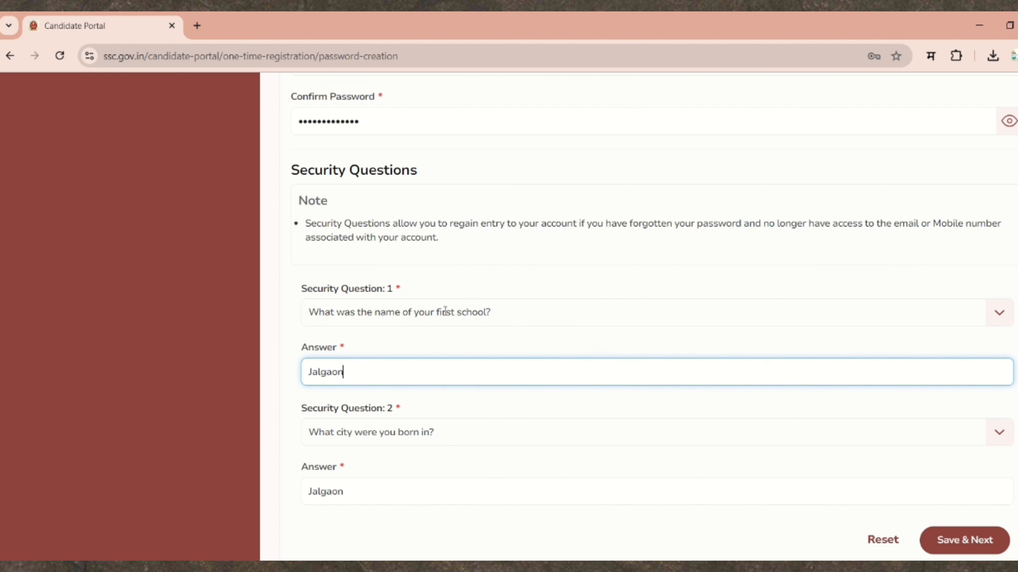
pyautogui.moveTo(395, 313); pyautogui.dragTo(475, 323)
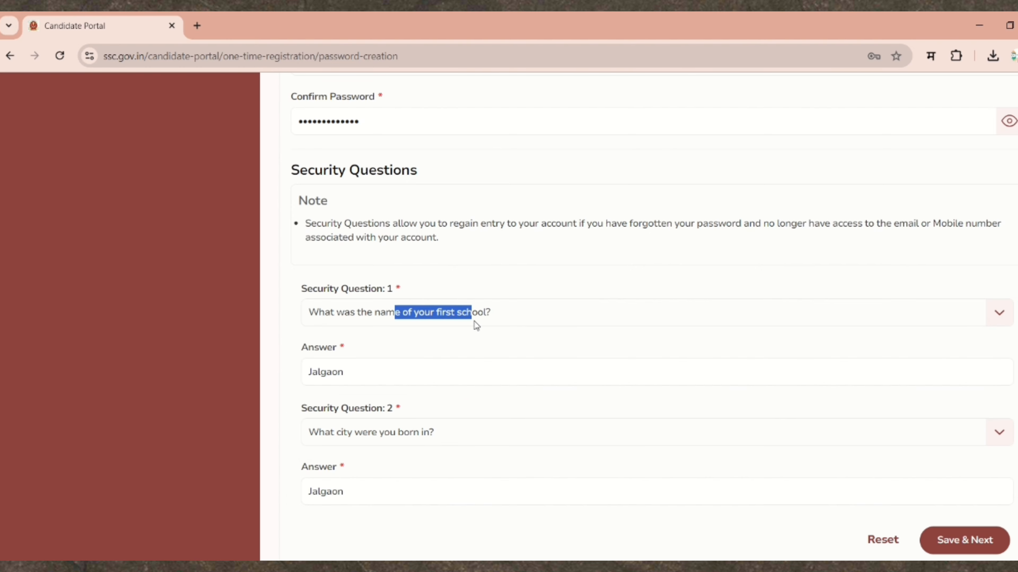
pyautogui.click(691, 531)
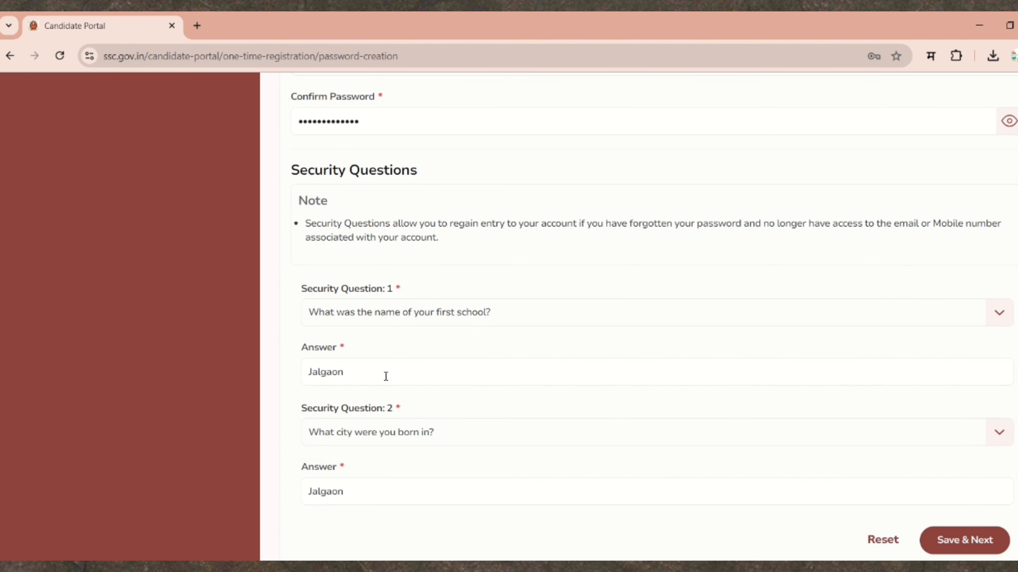
# Save the new password and security questions, and let the browser store the login
pyautogui.click(976, 545)
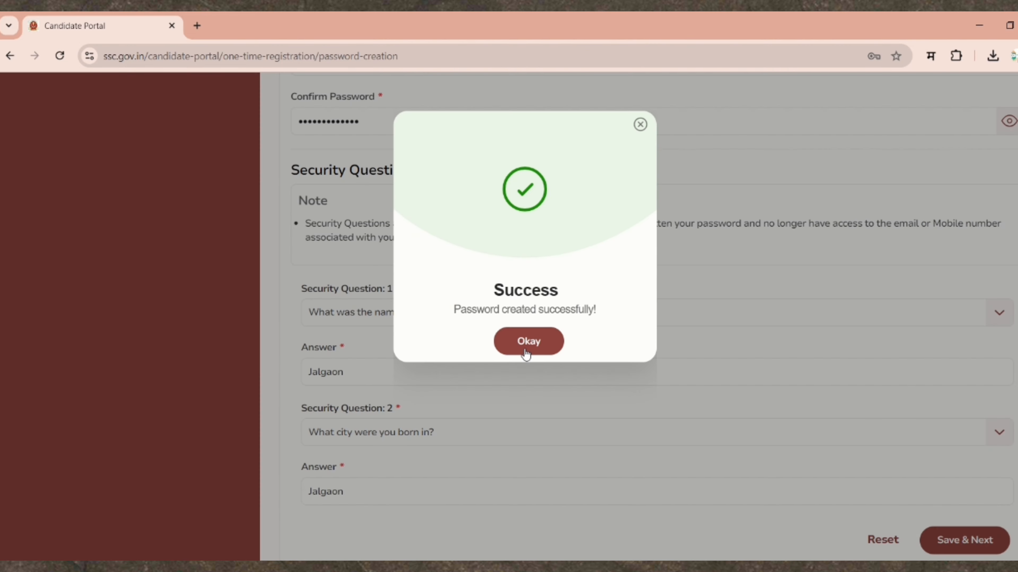
pyautogui.click(526, 351)
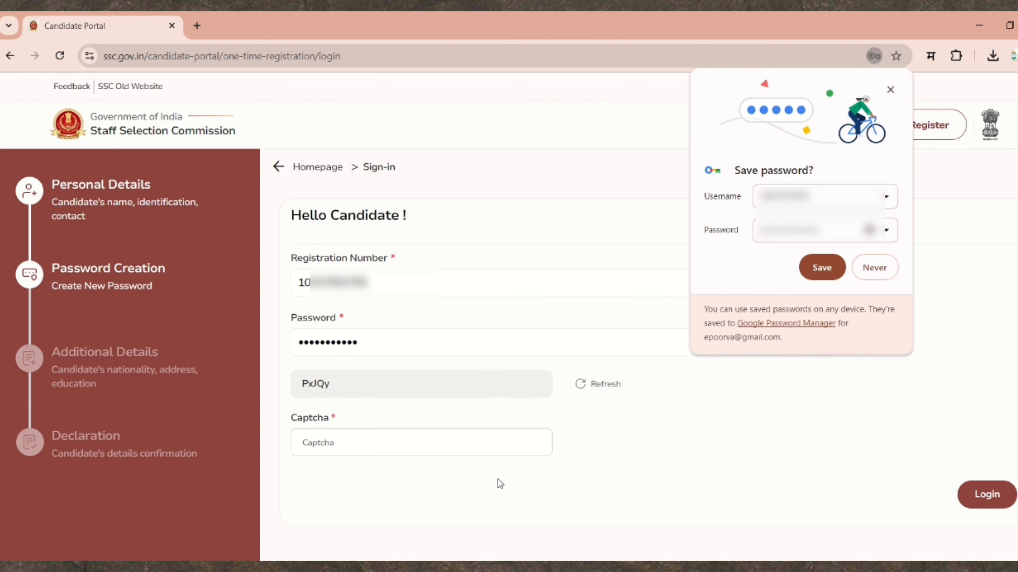
pyautogui.click(822, 267)
# Sign in with the captcha, retyping it correctly after the invalid-captcha error
pyautogui.click(387, 442)
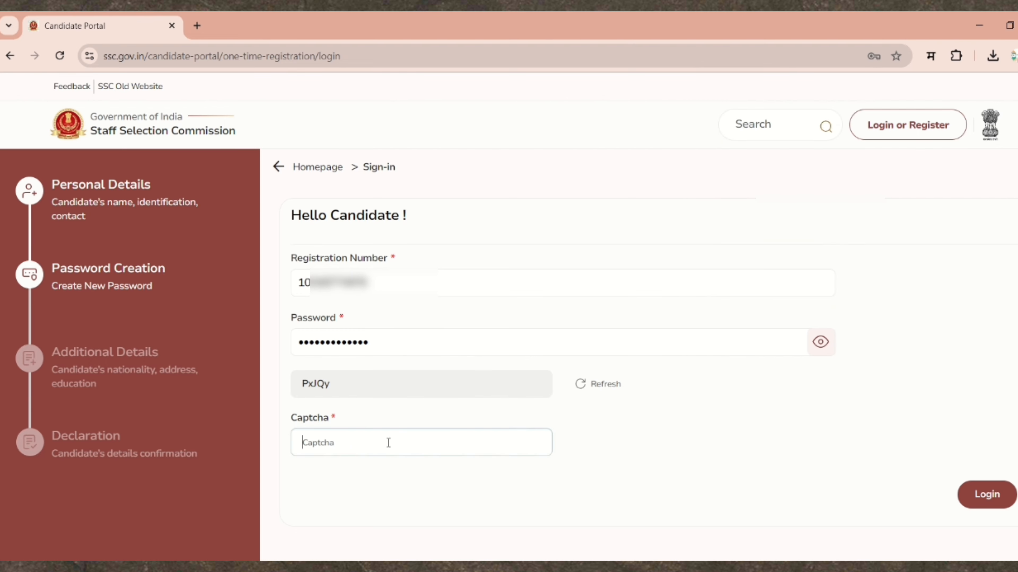
pyautogui.write('Pc')
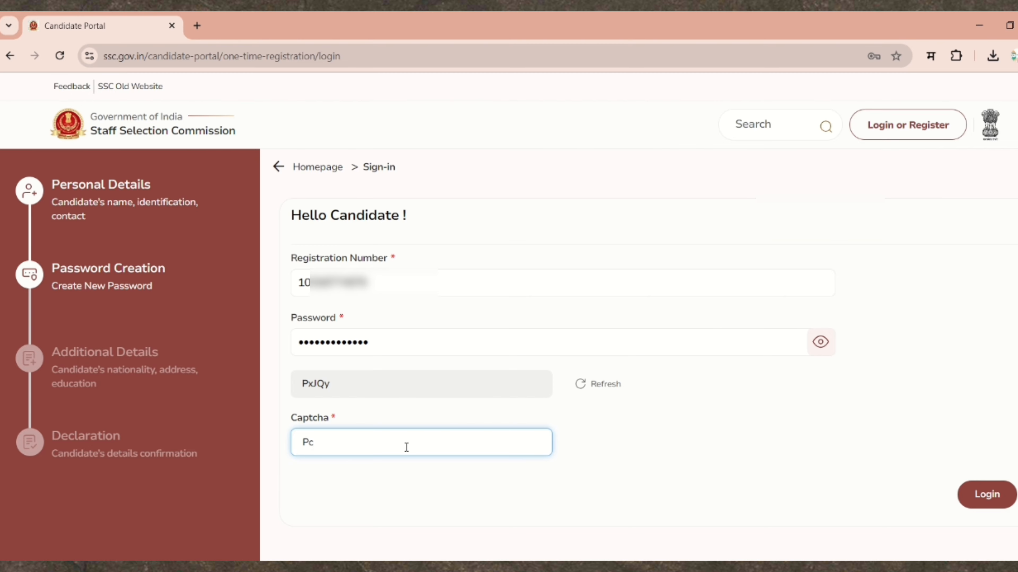
pyautogui.write('JQy')
pyautogui.click(975, 498)
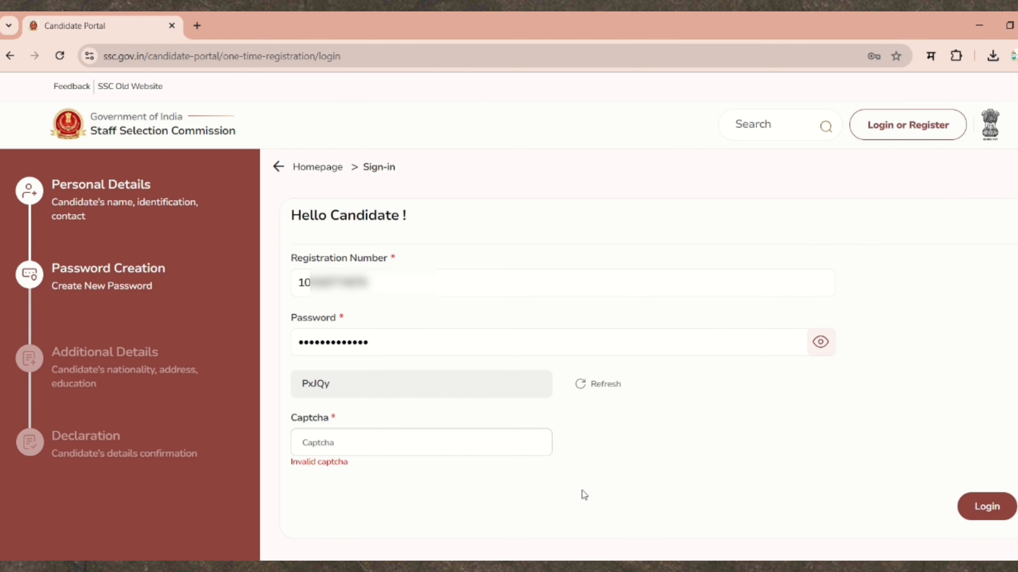
pyautogui.click(383, 441)
pyautogui.write('P')
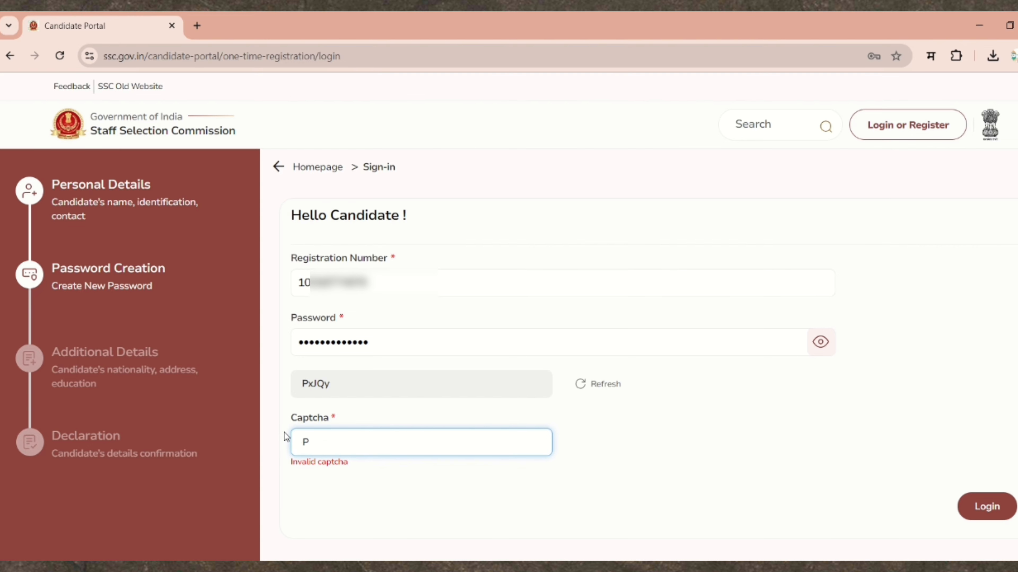
pyautogui.write('xJQy')
pyautogui.click(978, 515)
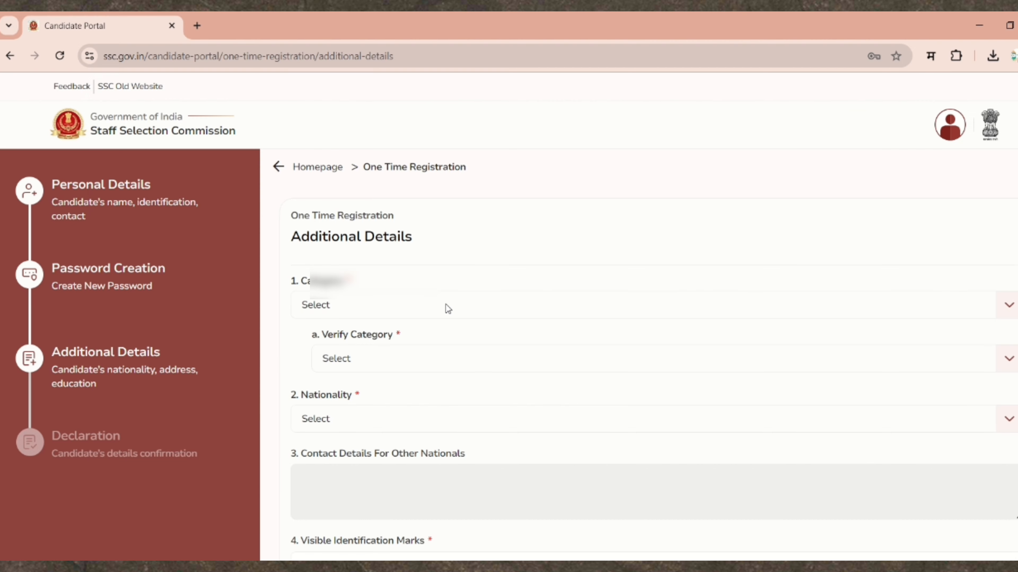
# Set Category and Verify Category to SC and Nationality to Citizen of India
pyautogui.click(448, 308)
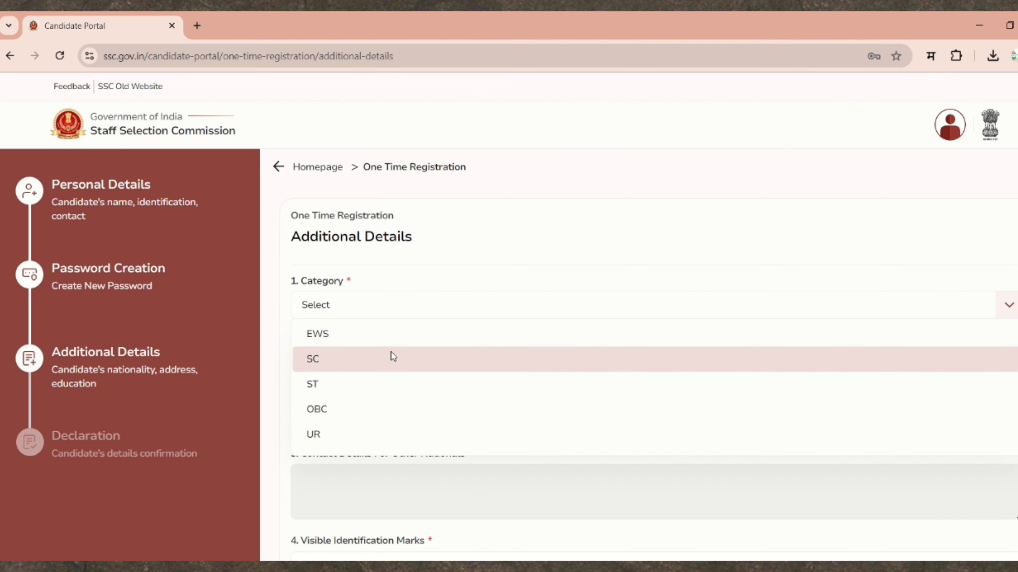
pyautogui.click(391, 355)
pyautogui.click(388, 361)
pyautogui.click(337, 419)
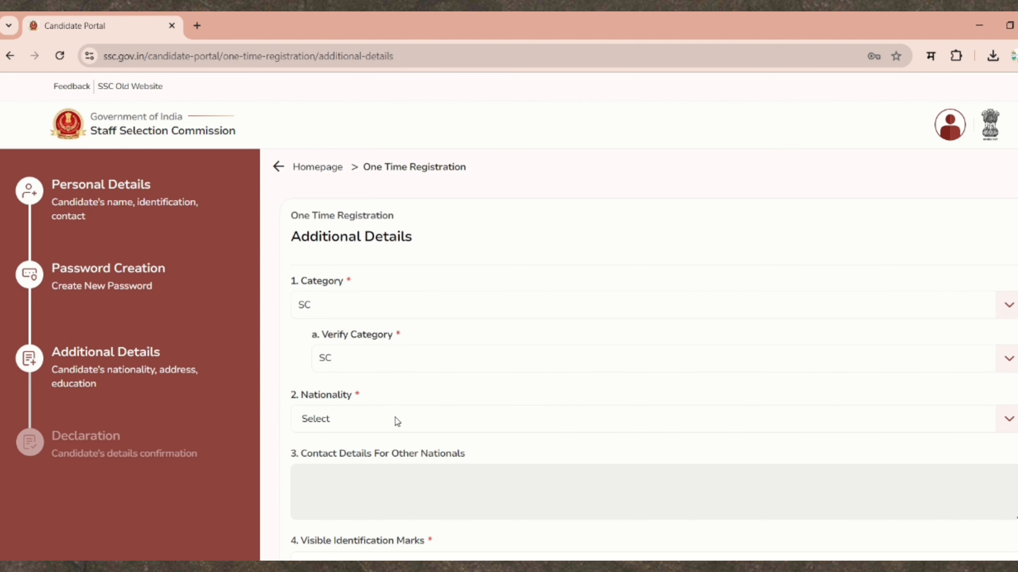
pyautogui.click(395, 417)
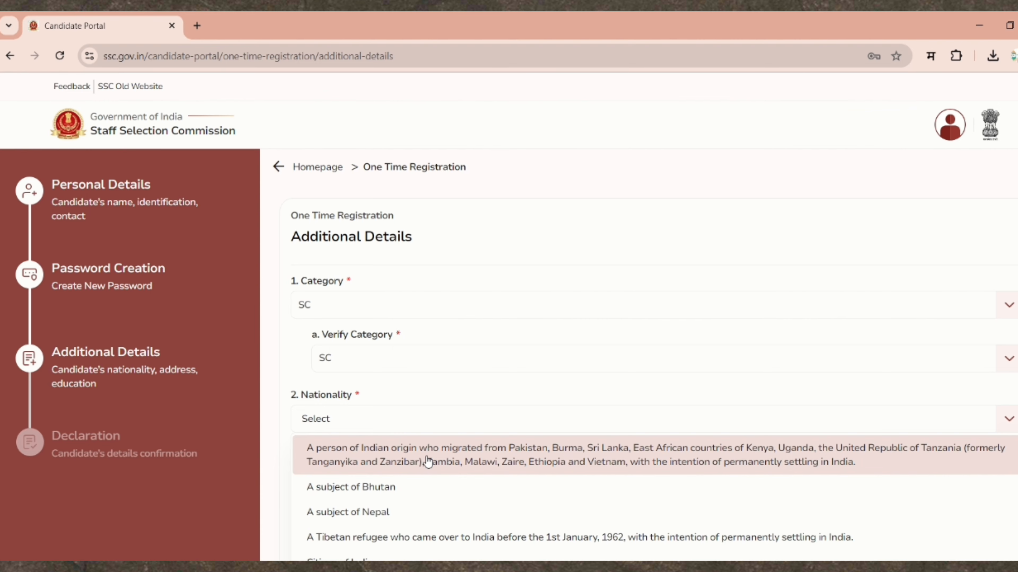
pyautogui.click(500, 557)
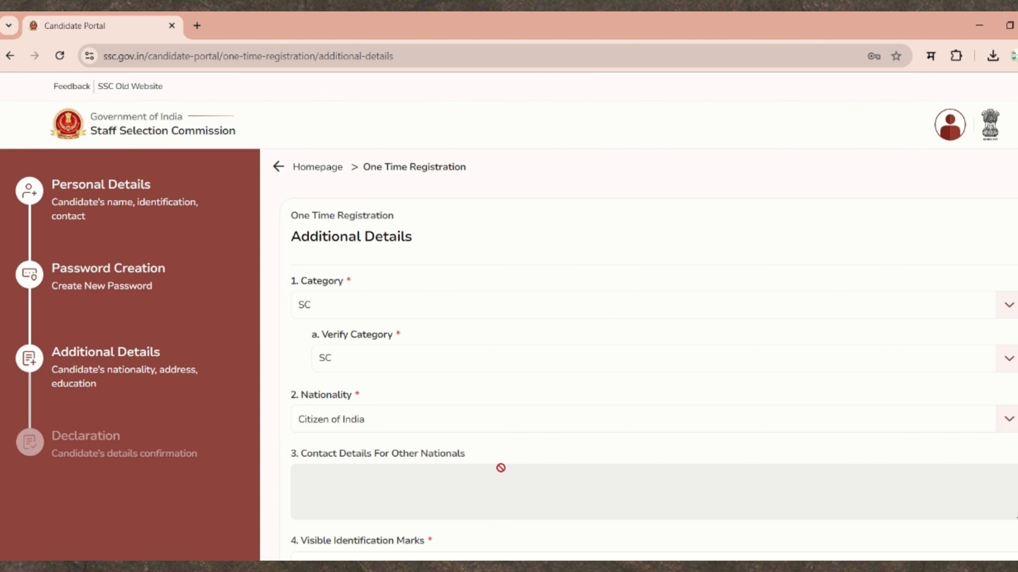
# Enter NA as the visible identification marks, replacing the earlier text
pyautogui.scroll(-5, 500, 466)
pyautogui.click(384, 357)
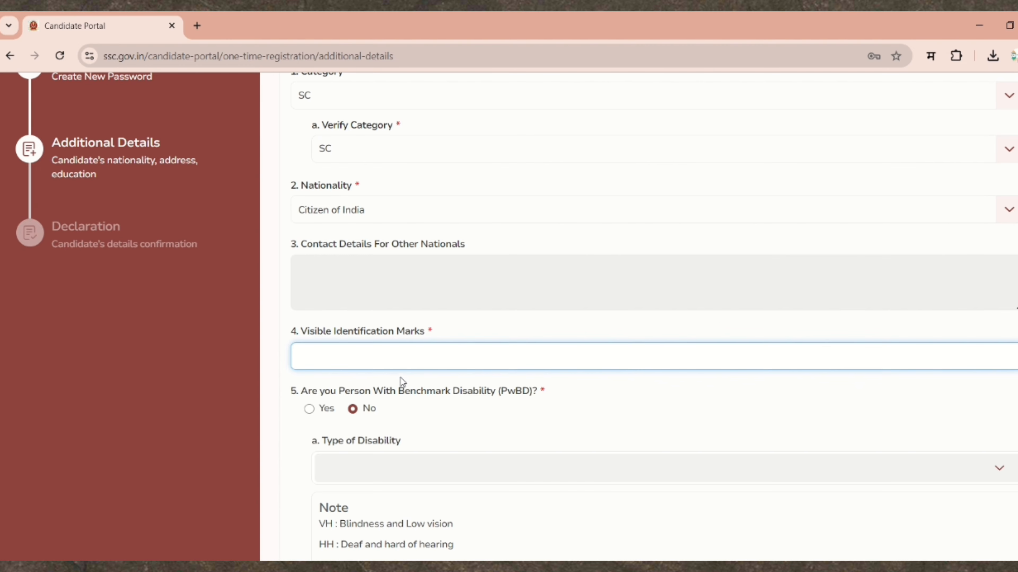
pyautogui.write('MOLE ON')
pyautogui.press('BackSpace')
pyautogui.hotkey('ctrl', 'a')
pyautogui.press('BackSpace')
pyautogui.write('NA')
# Try the PwBD options and leave the disability answer on No
pyautogui.scroll(-5, 361, 443)
pyautogui.scroll(-3, 386, 452)
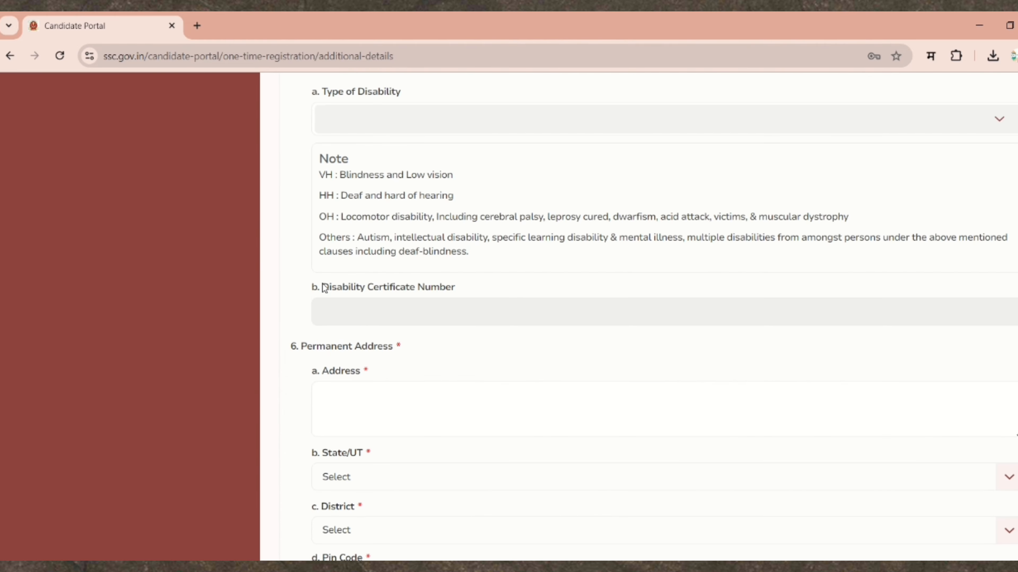
pyautogui.scroll(8, 316, 265)
pyautogui.click(310, 410)
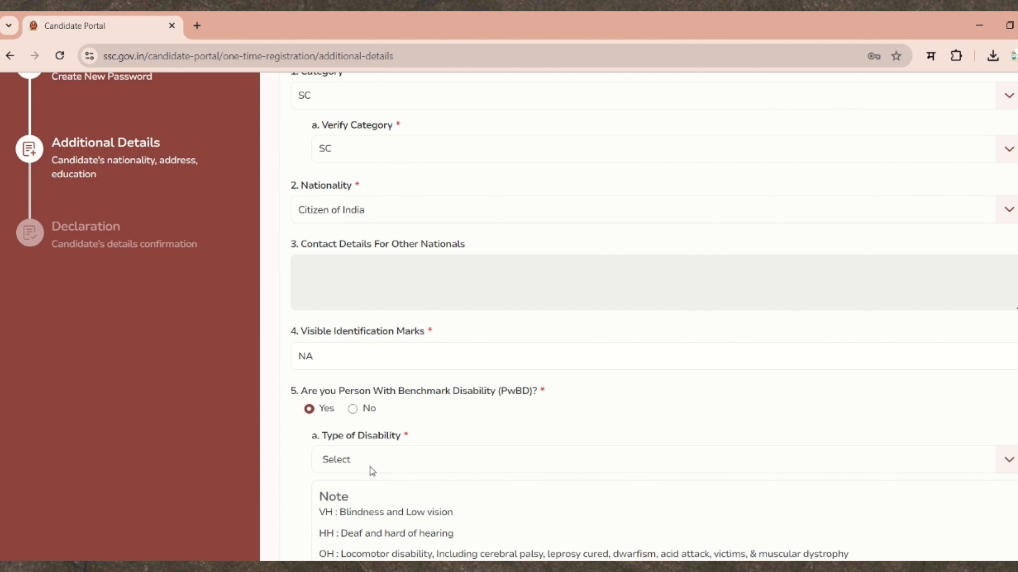
pyautogui.click(375, 460)
pyautogui.scroll(-4, 375, 460)
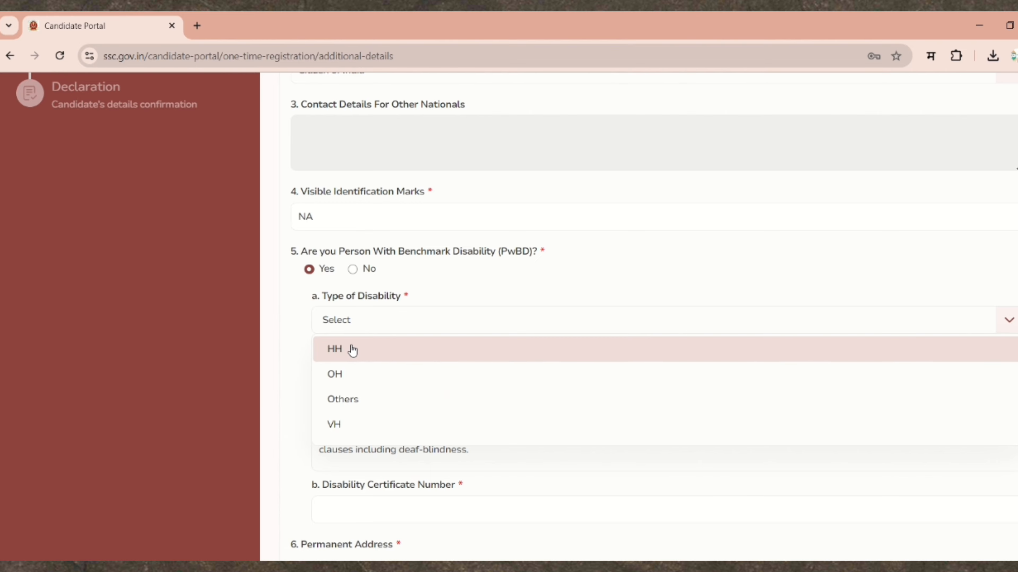
pyautogui.click(353, 269)
pyautogui.scroll(-4, 414, 370)
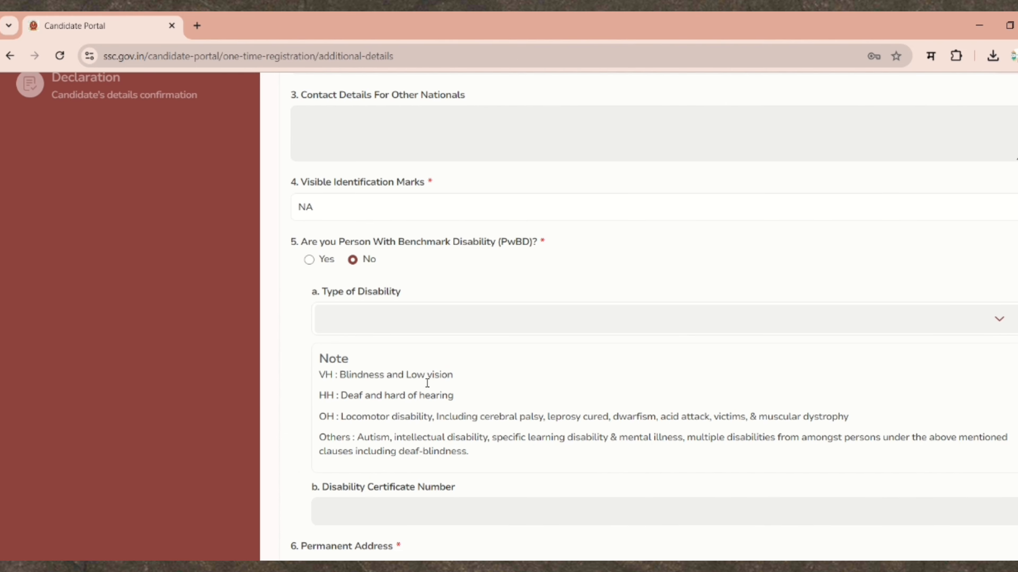
pyautogui.moveTo(345, 245); pyautogui.dragTo(417, 287)
pyautogui.click(309, 130)
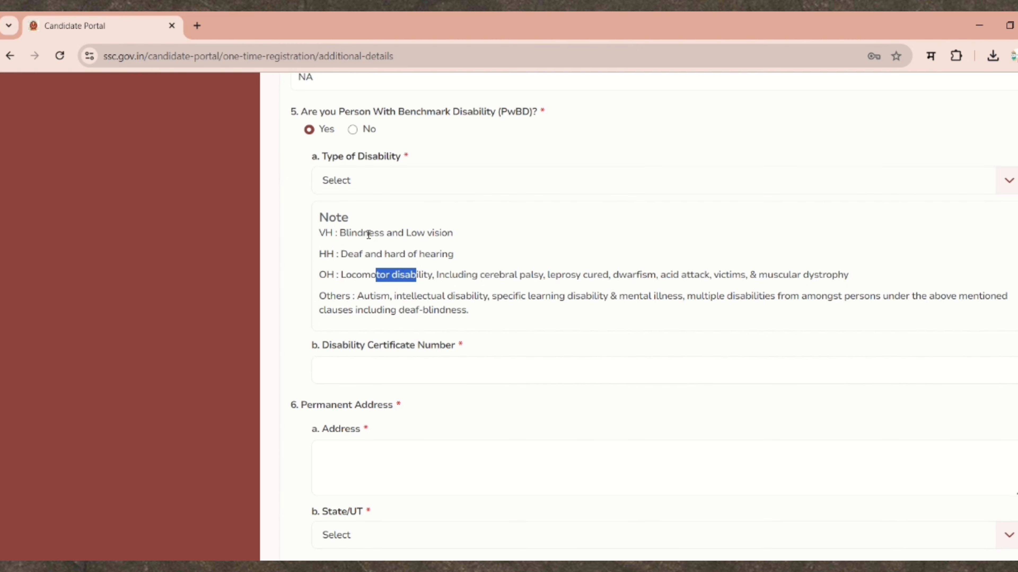
pyautogui.click(356, 190)
pyautogui.click(356, 190)
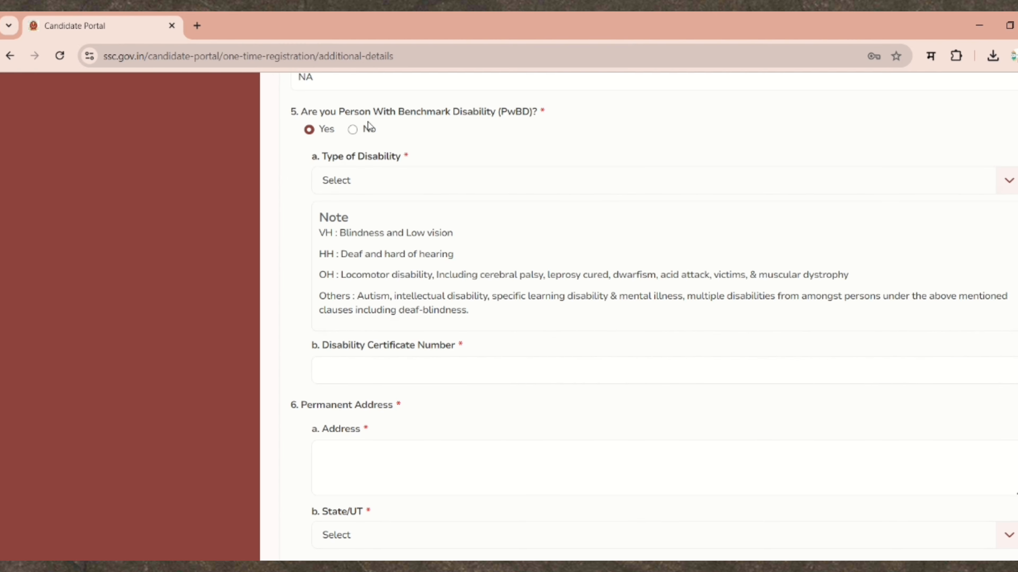
pyautogui.click(366, 129)
pyautogui.scroll(-3, 371, 379)
pyautogui.click(359, 344)
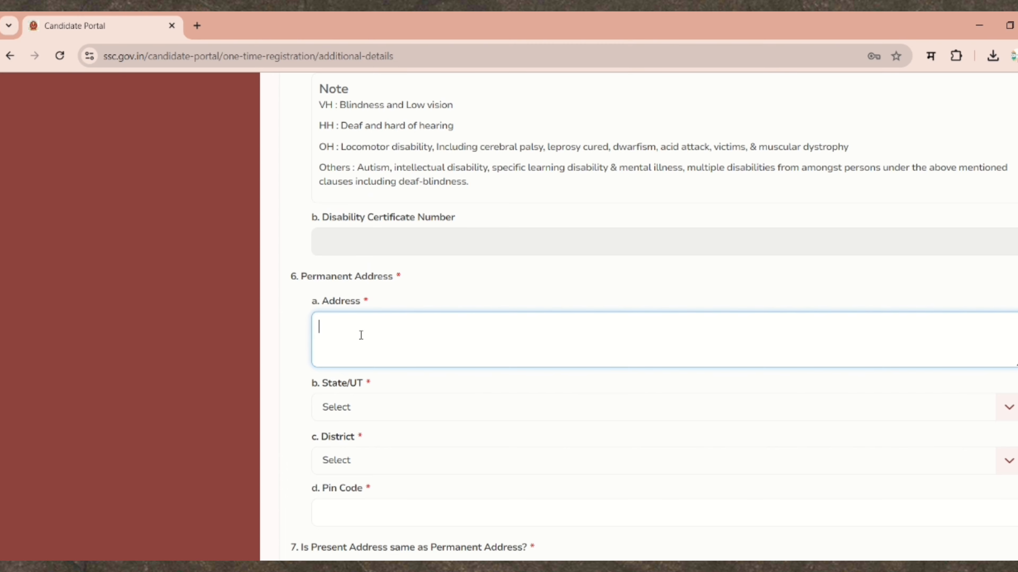
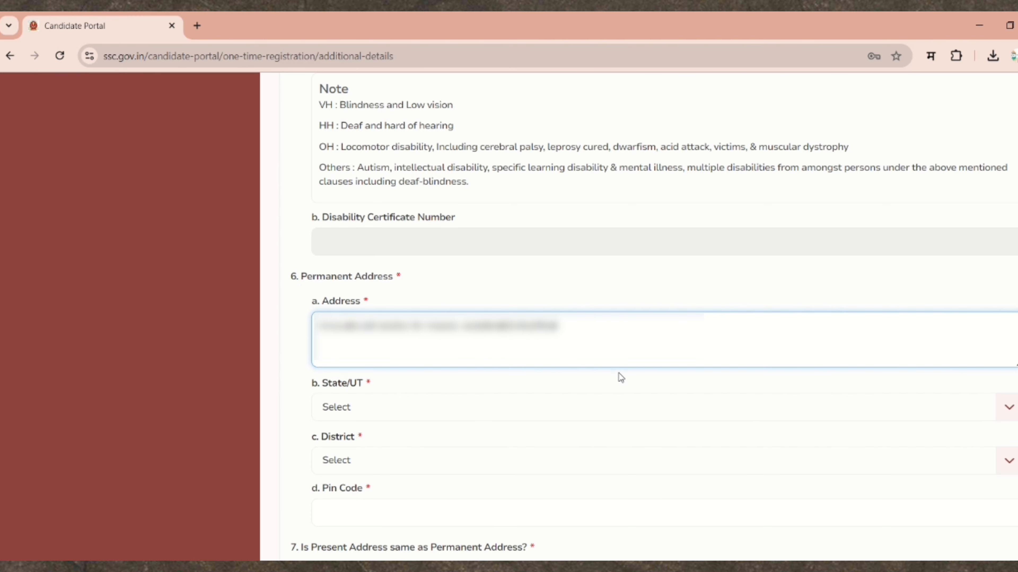
# Enter the permanent address text, state Maharashtra, district Jalgaon, and its pin code
pyautogui.click(432, 414)
pyautogui.press('m')
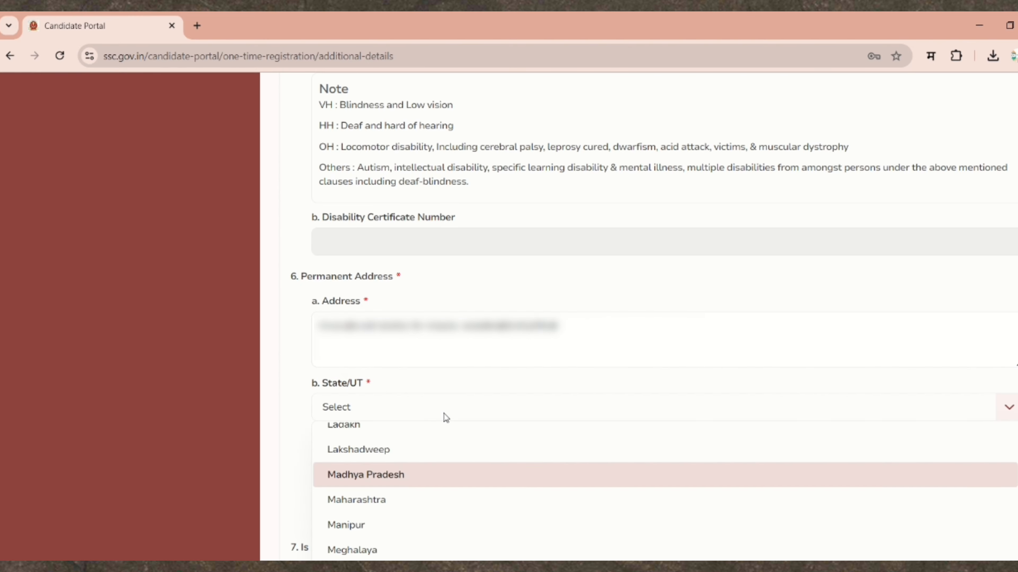
pyautogui.scroll(-1, 444, 413)
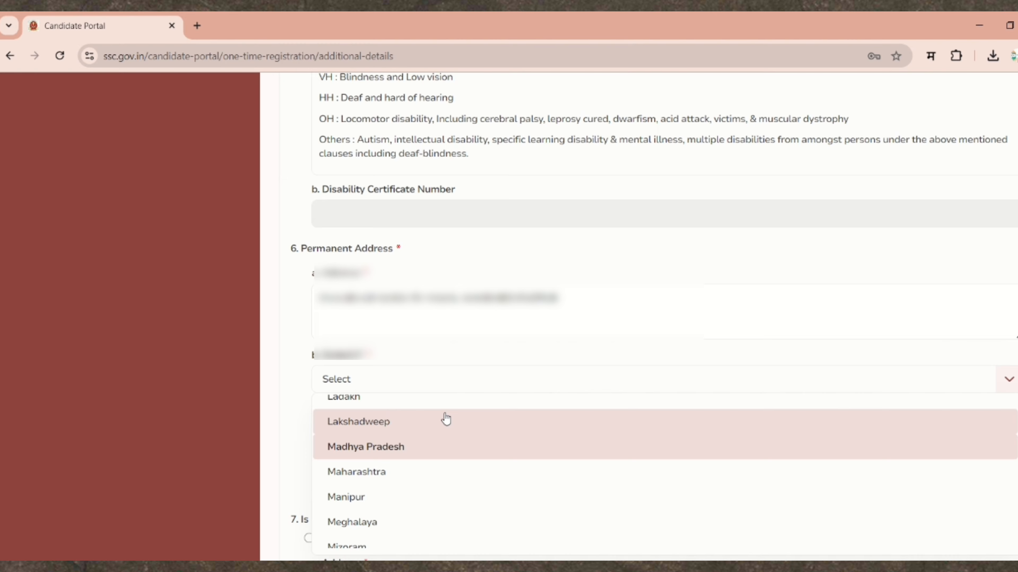
pyautogui.click(383, 472)
pyautogui.click(384, 432)
pyautogui.press('j')
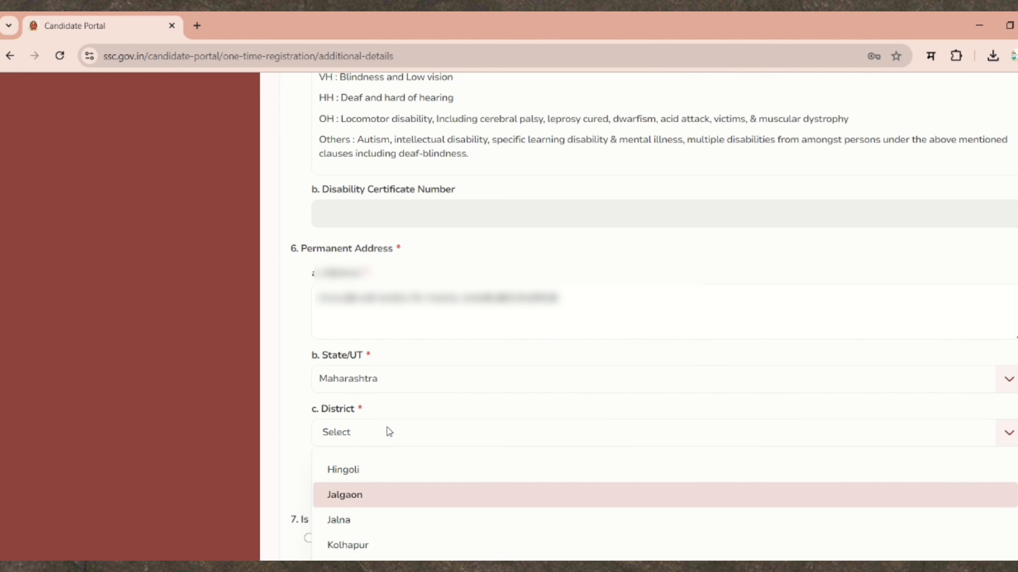
pyautogui.click(352, 495)
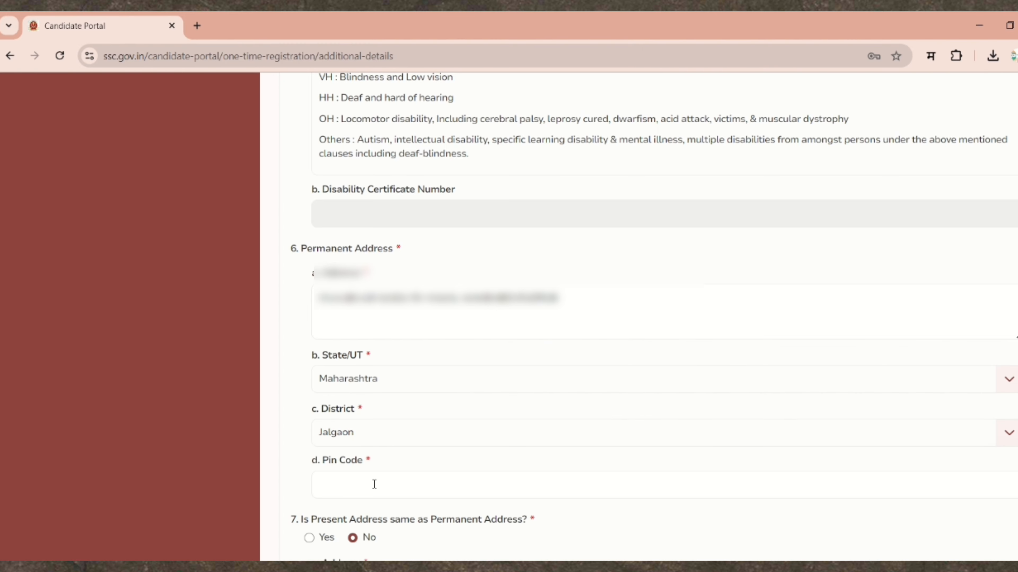
pyautogui.click(375, 484)
pyautogui.write('4')
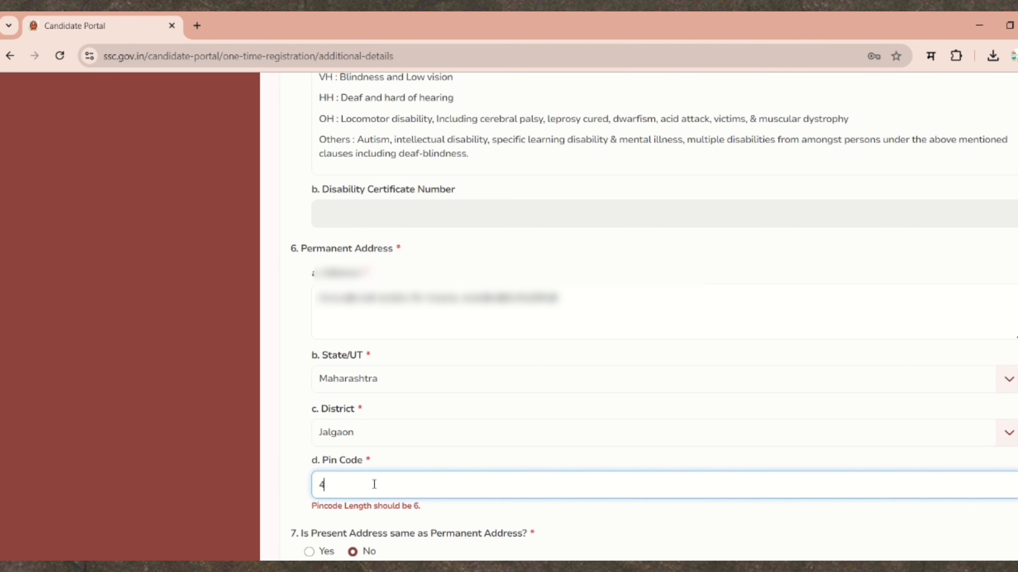
pyautogui.write('25503')
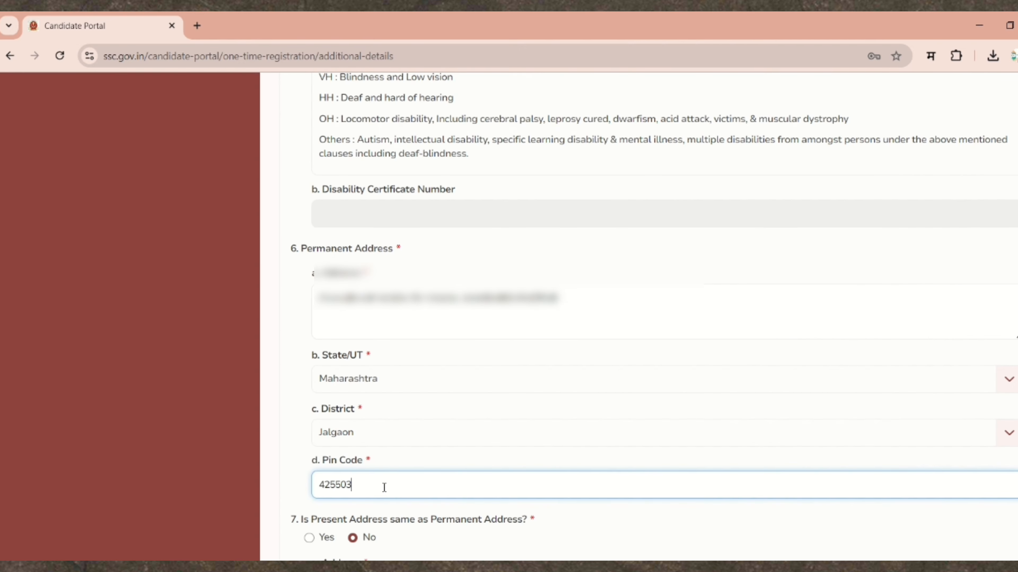
pyautogui.scroll(-3, 388, 398)
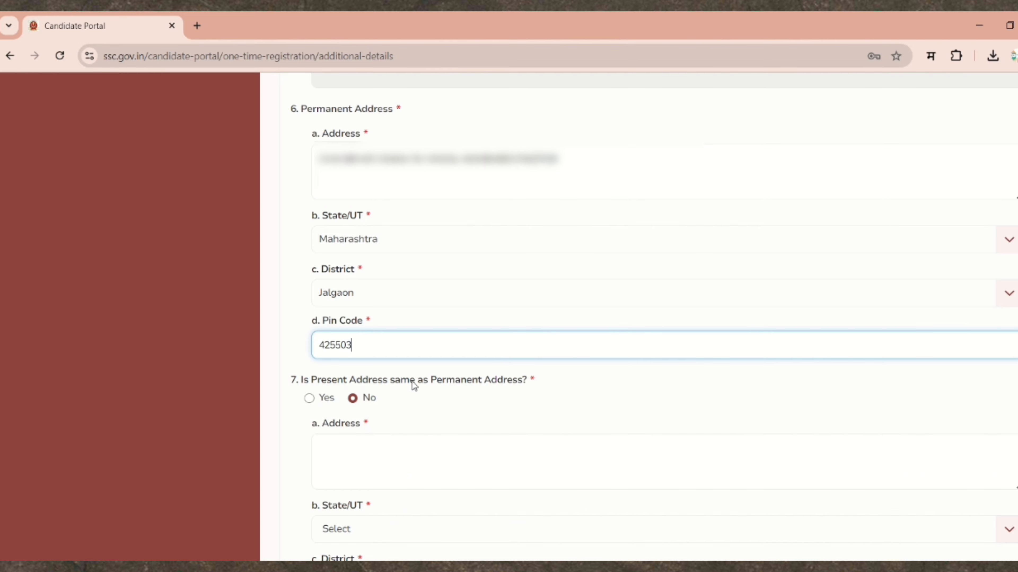
# Recheck Maharashtra and Jalgaon, mark the present address same as permanent, and save
pyautogui.click(431, 172)
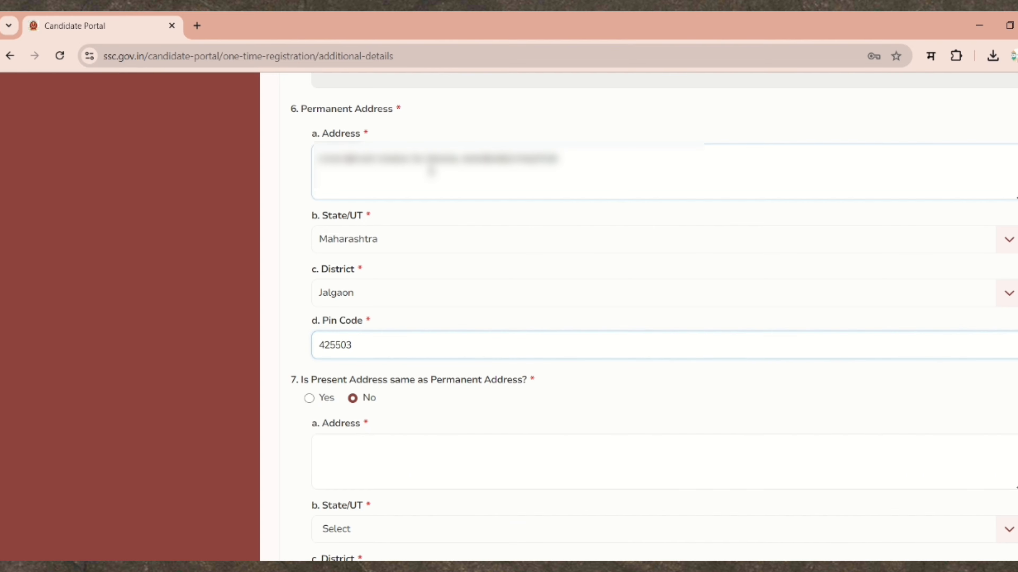
pyautogui.click(385, 242)
pyautogui.click(377, 239)
pyautogui.click(355, 287)
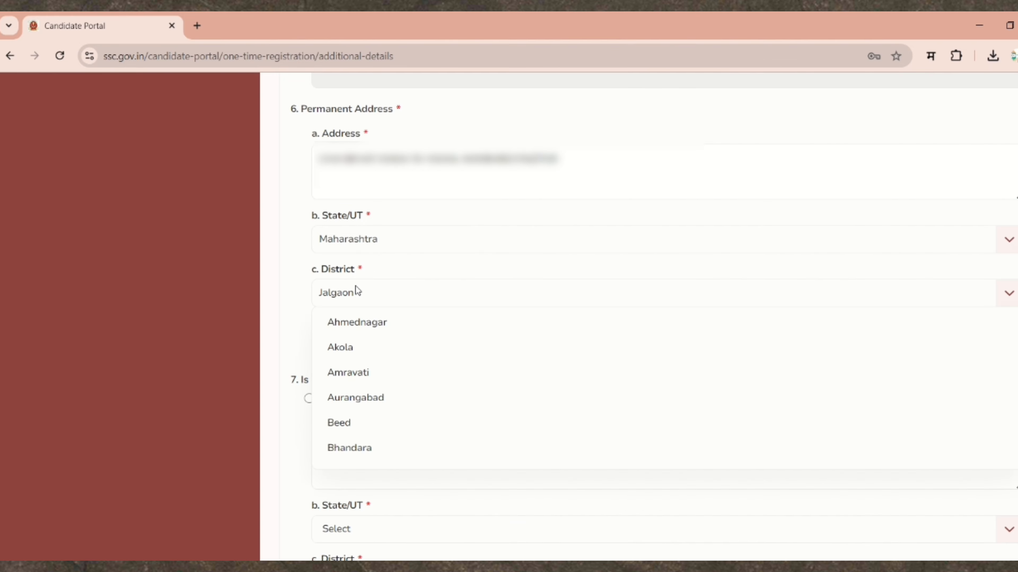
pyautogui.click(355, 288)
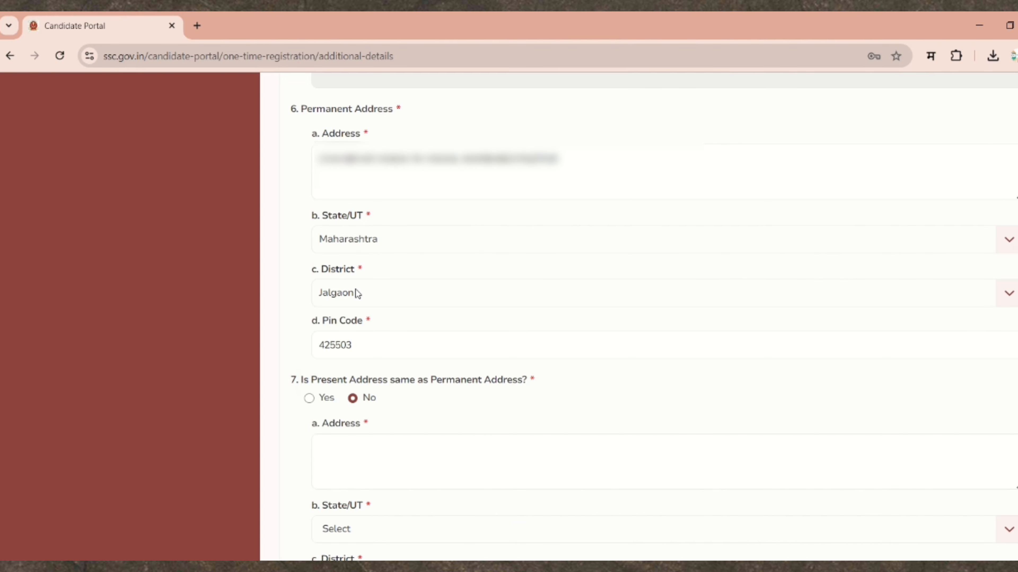
pyautogui.click(309, 399)
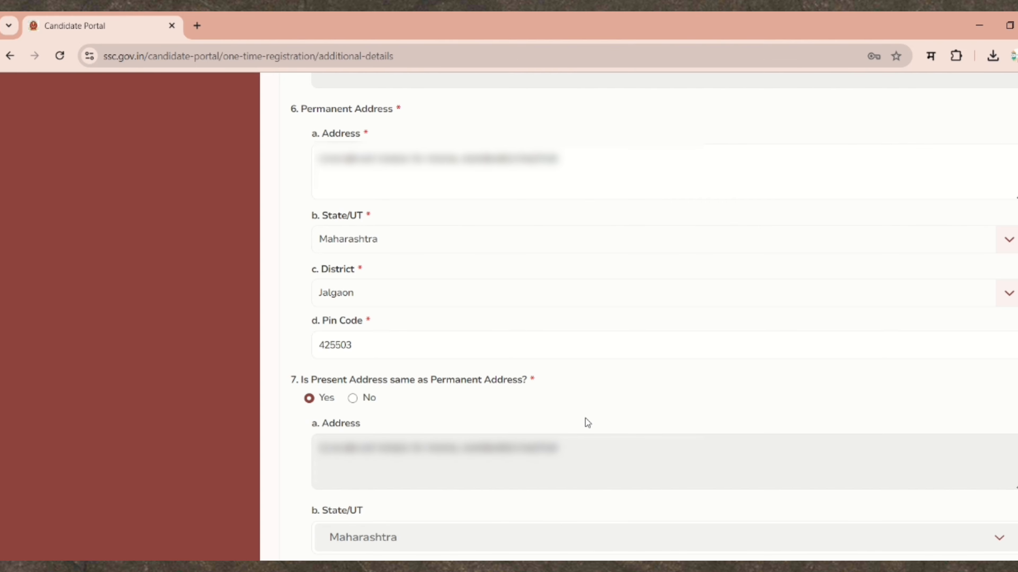
pyautogui.scroll(-10, 586, 414)
pyautogui.click(986, 299)
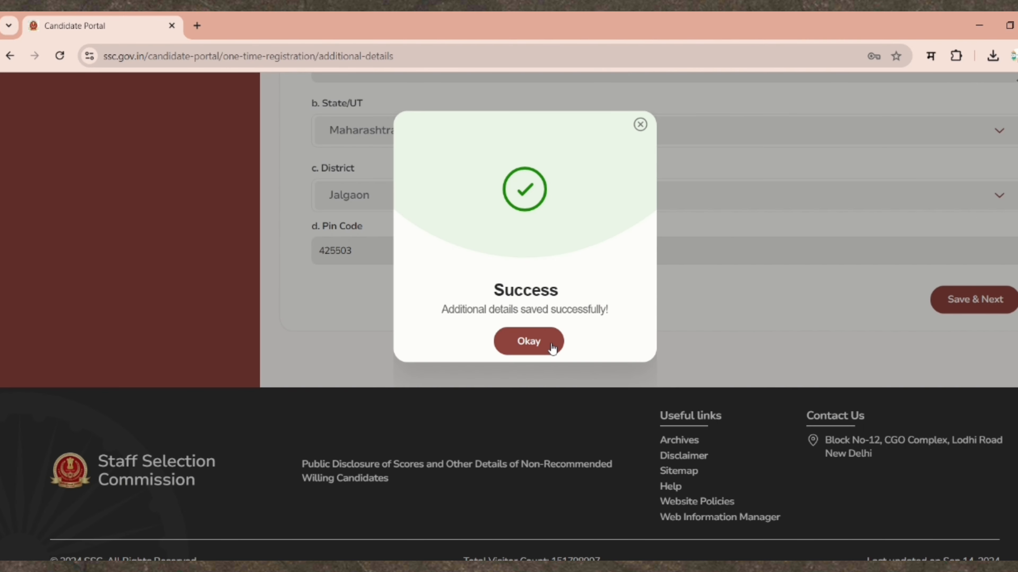
# Dismiss the success message, agree to the Terms & Conditions, declare, and close the confirmation
pyautogui.click(546, 348)
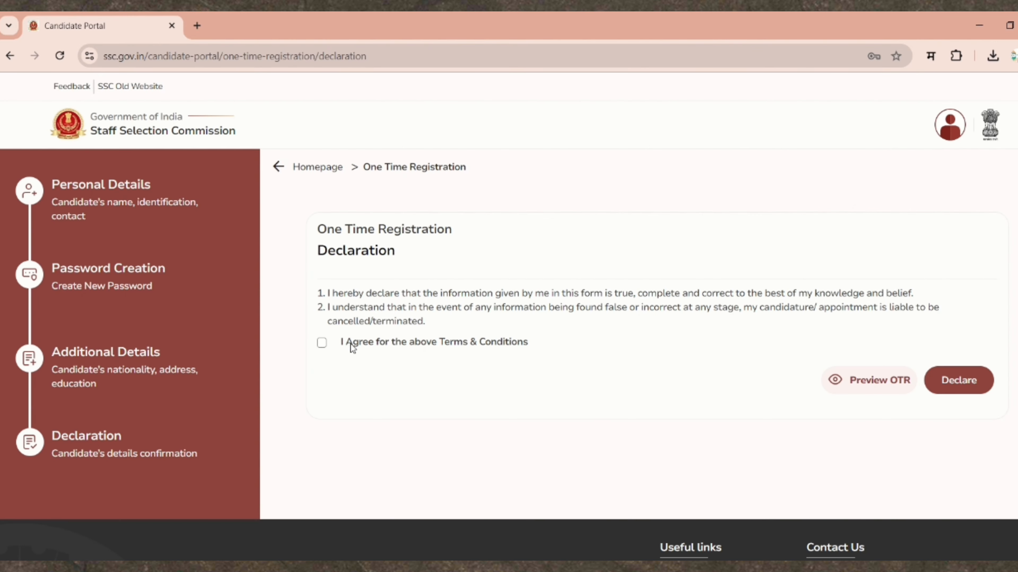
pyautogui.click(324, 344)
pyautogui.click(953, 381)
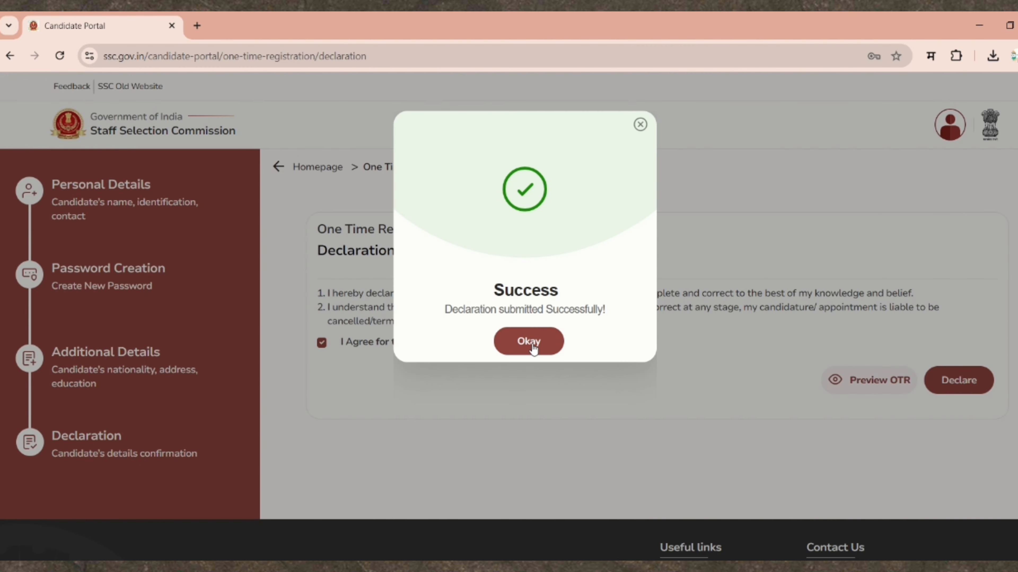
pyautogui.click(530, 342)
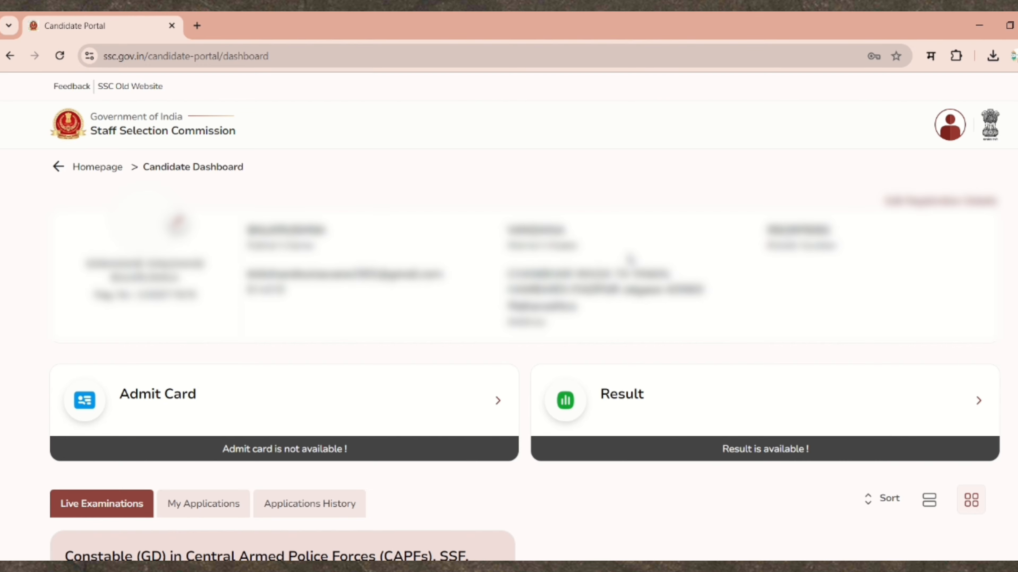
# Apply for the Constable (GD) 2025 exam from the Live Examinations list
pyautogui.scroll(-7, 399, 479)
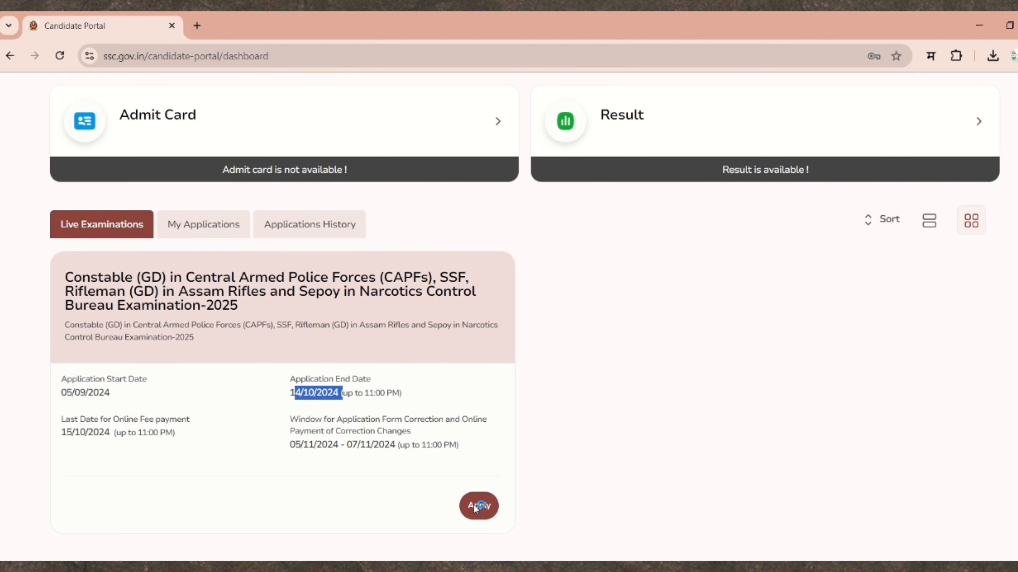
pyautogui.click(479, 507)
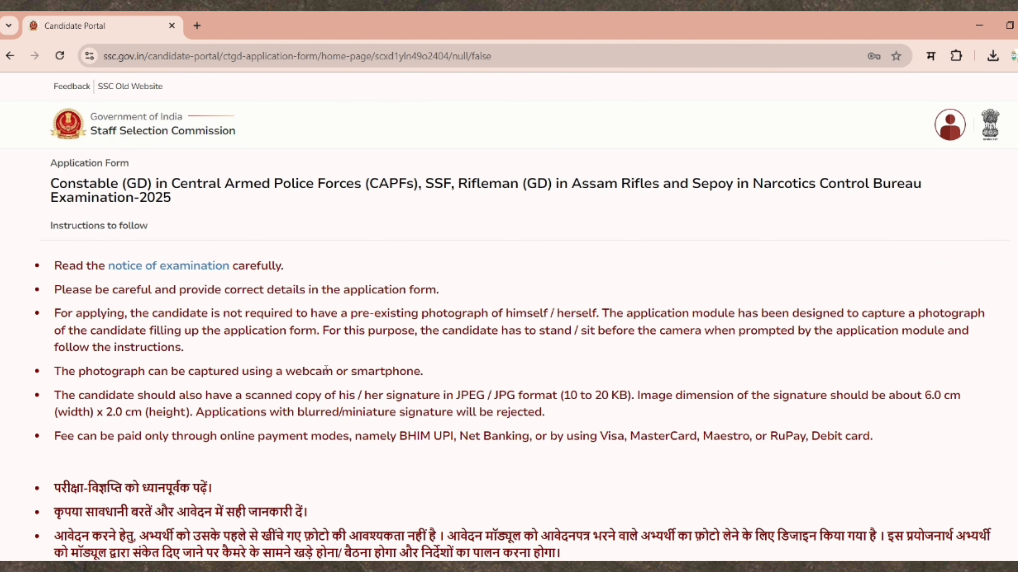
# Go past the Constable (GD) 2025 instructions with Fill Form
pyautogui.scroll(-8, 327, 369)
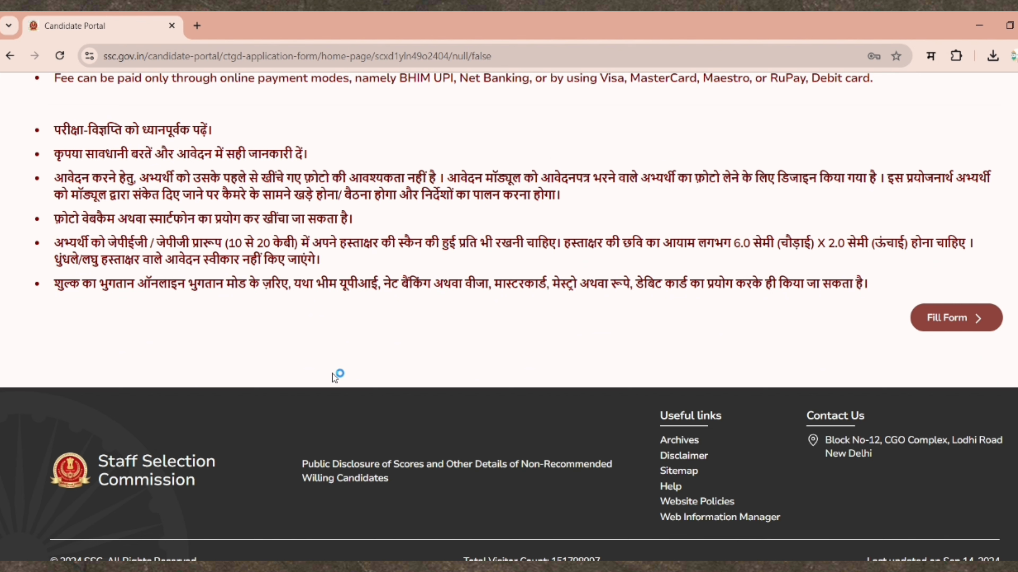
pyautogui.click(963, 321)
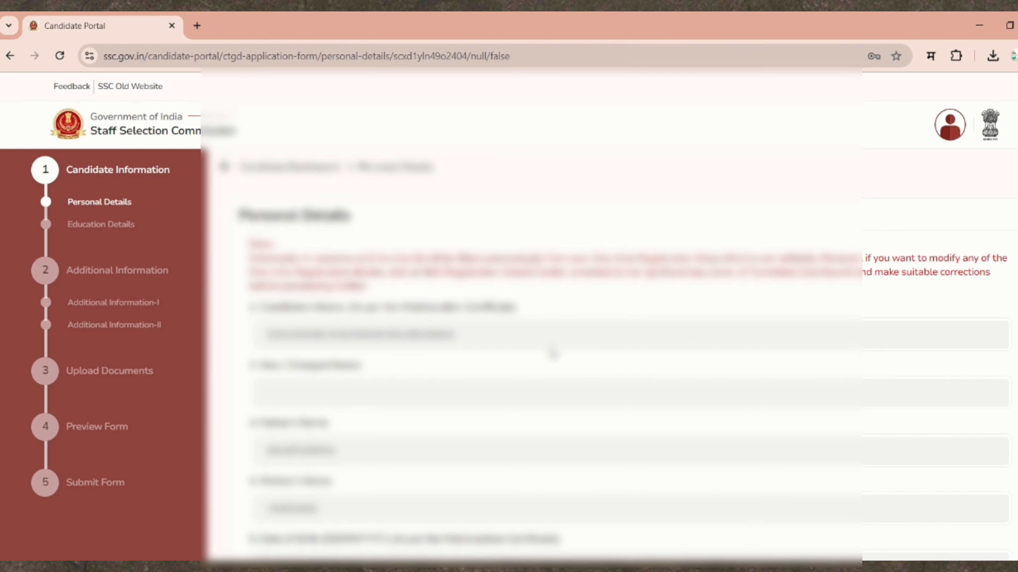
# Review the prefilled Personal Details, save them, and acknowledge the Success dialog
pyautogui.scroll(-3, 553, 353)
pyautogui.scroll(-12, 555, 359)
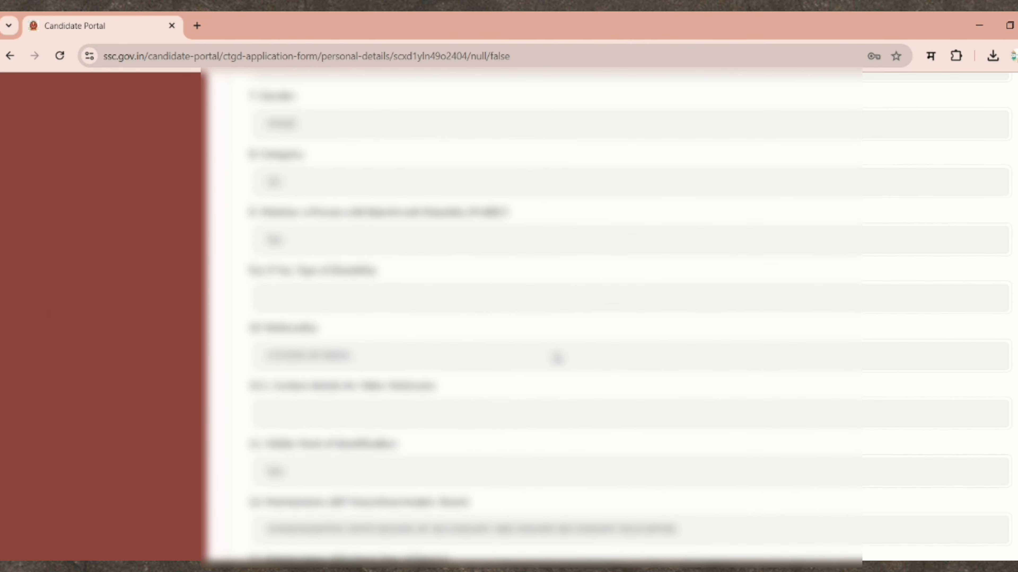
pyautogui.scroll(-5, 545, 357)
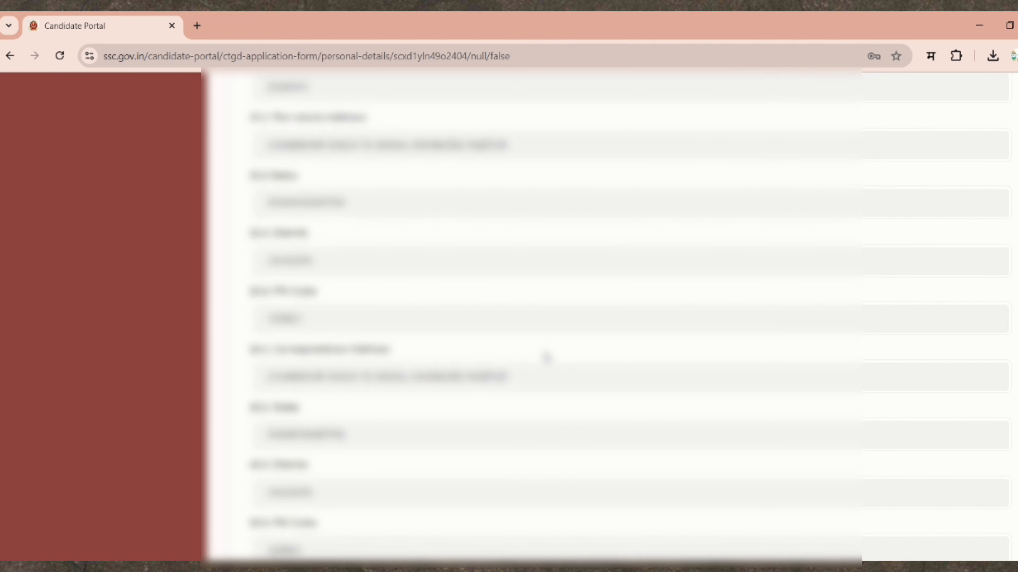
pyautogui.scroll(-8, 546, 357)
pyautogui.click(983, 356)
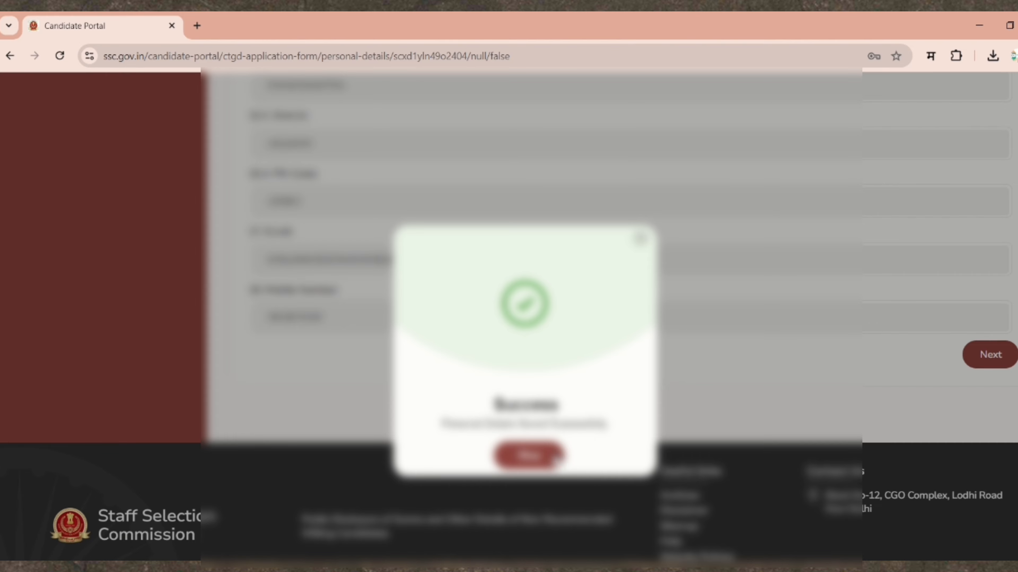
pyautogui.click(544, 458)
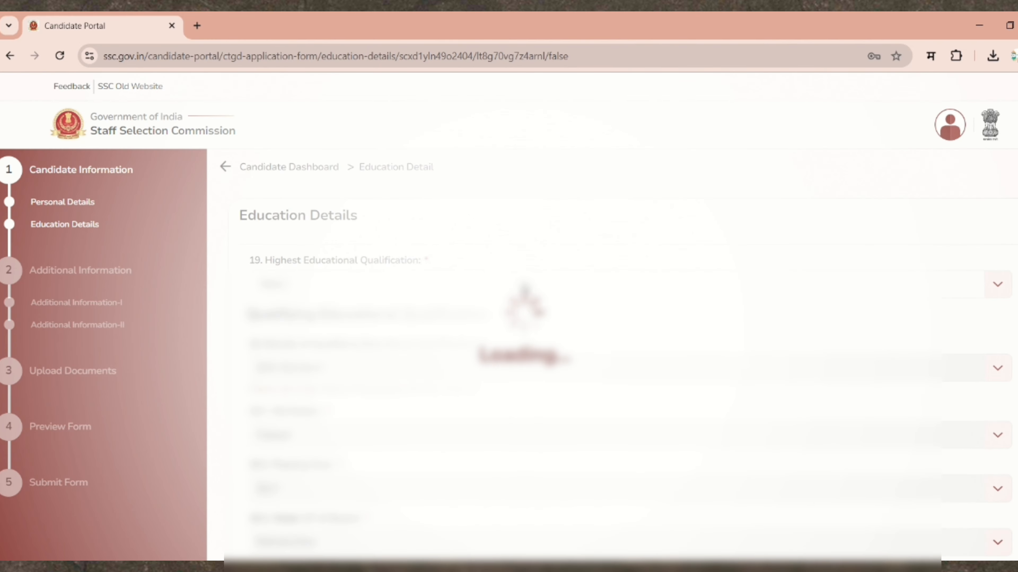
# Choose Matriculation(10th), enter 71.80 percent, and save the Education Details
pyautogui.click(524, 286)
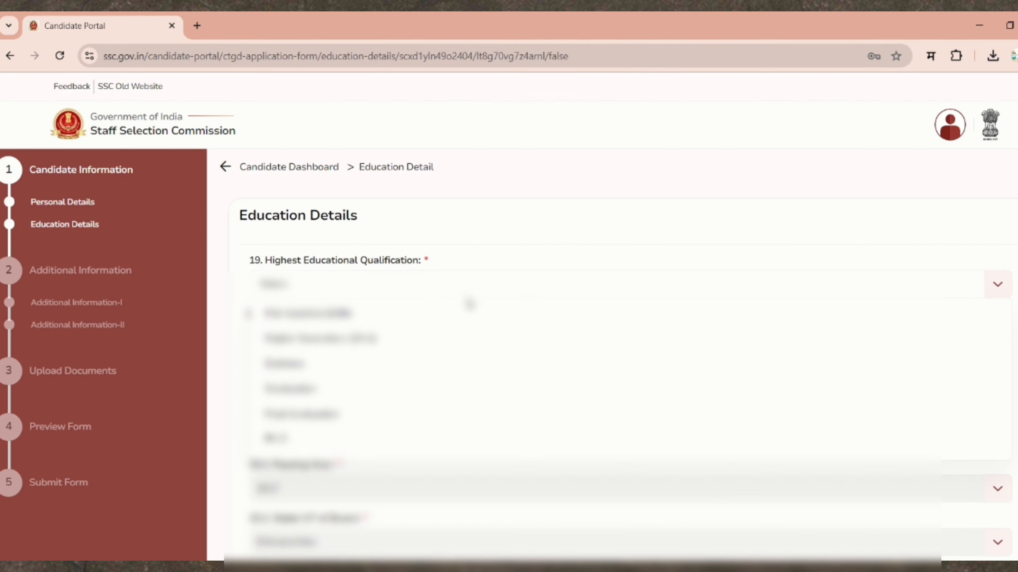
pyautogui.click(468, 306)
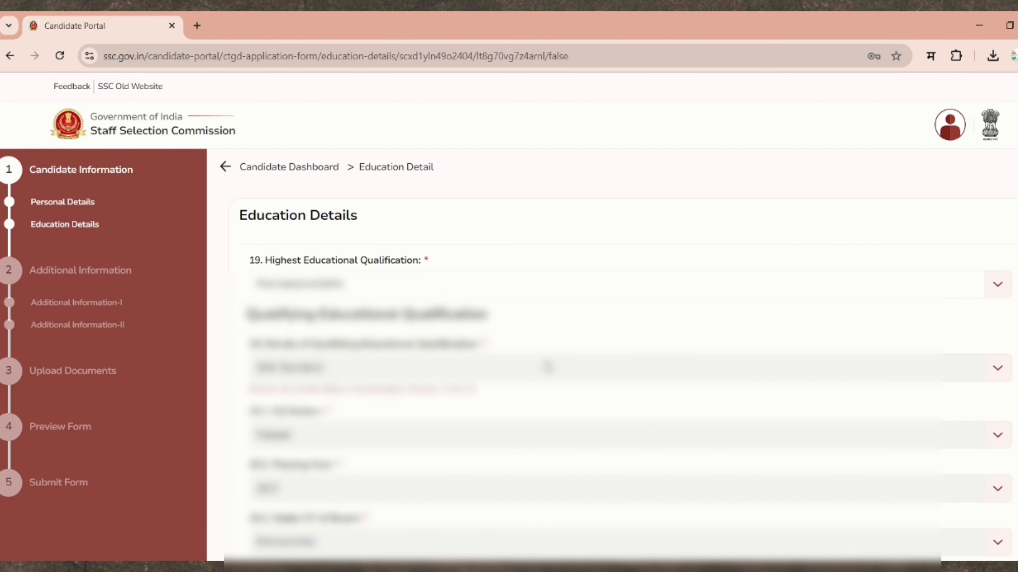
pyautogui.scroll(-2, 544, 371)
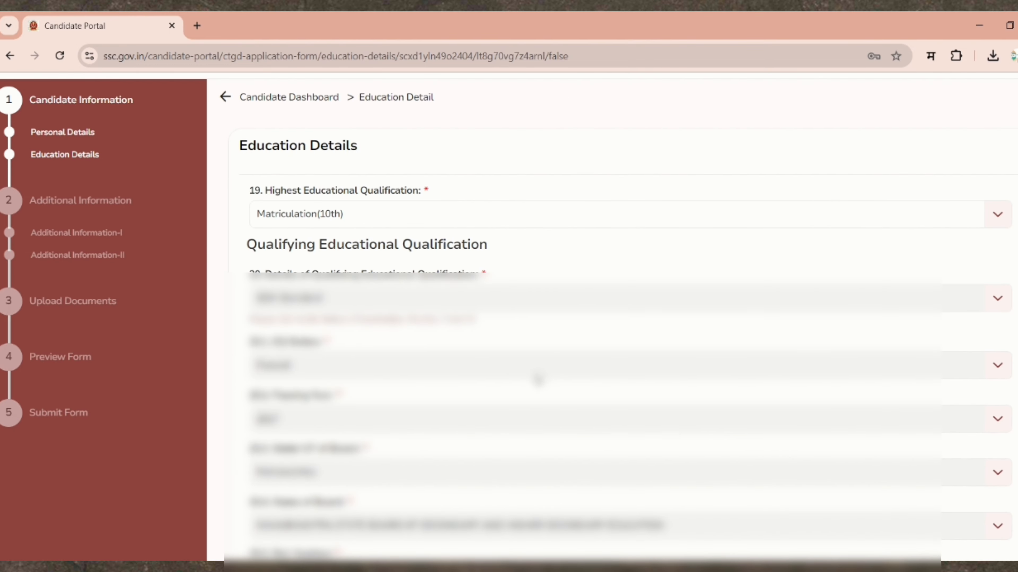
pyautogui.scroll(-10, 499, 383)
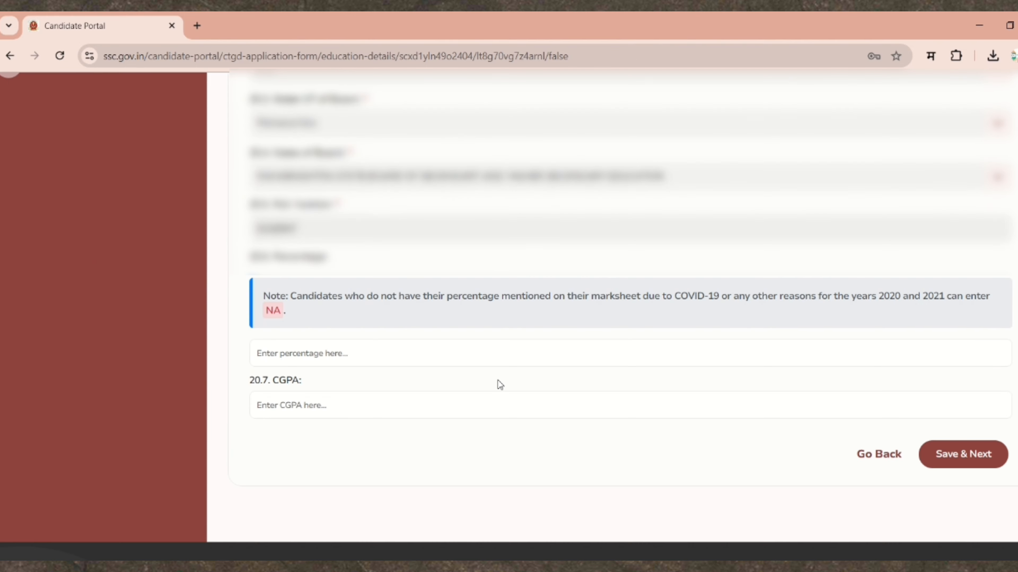
pyautogui.click(442, 404)
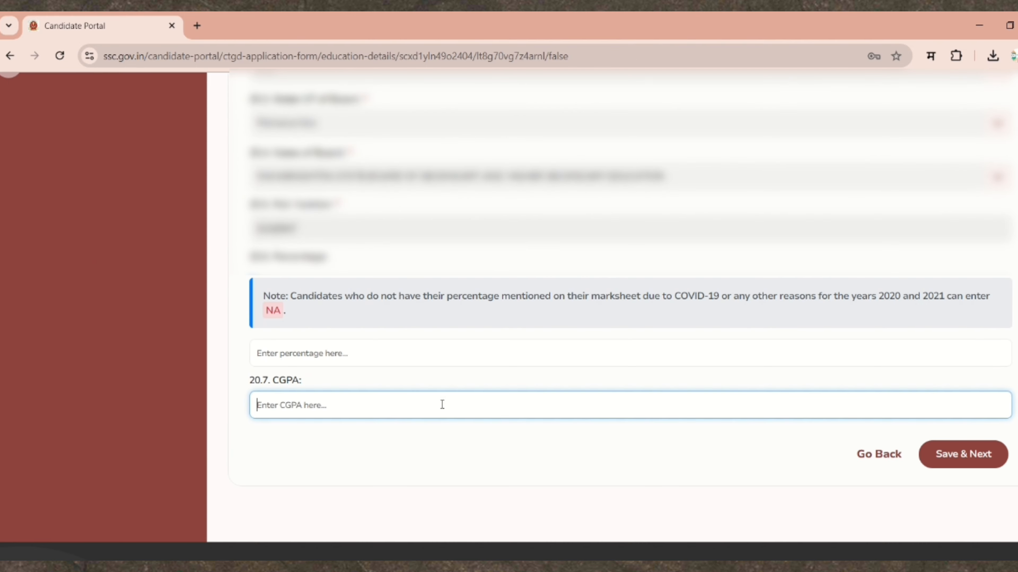
pyautogui.click(426, 351)
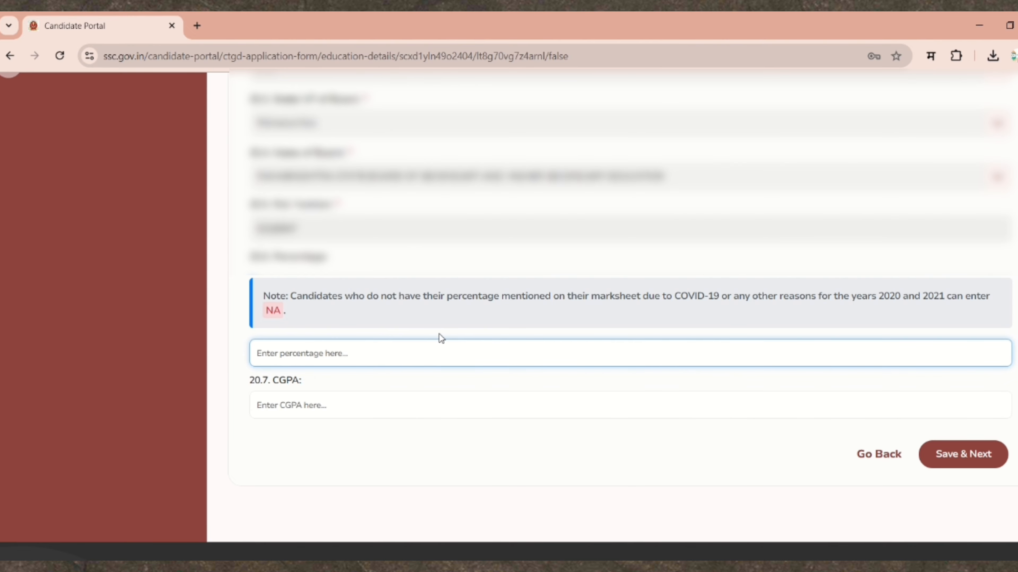
pyautogui.write('71')
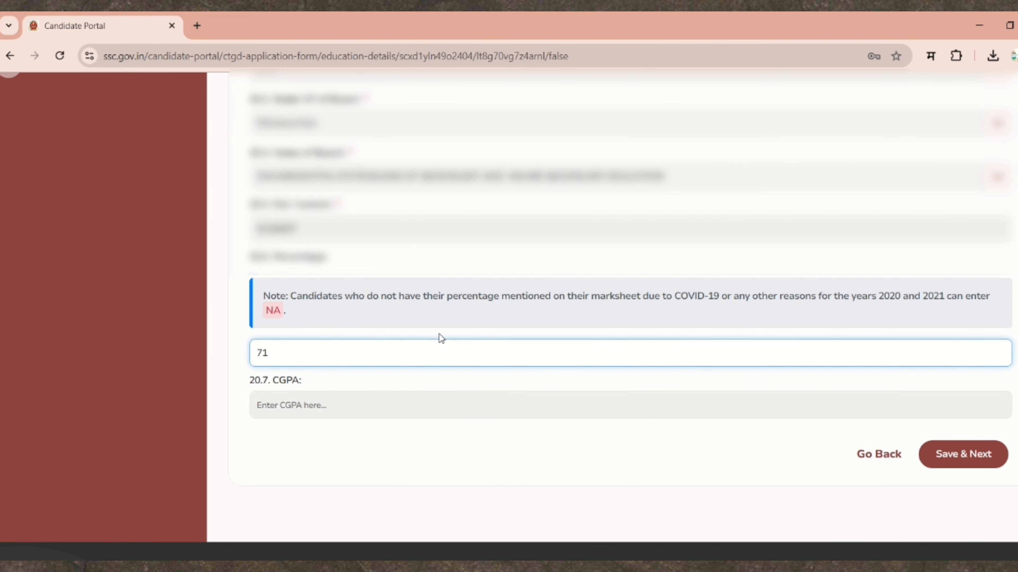
pyautogui.write('.80')
pyautogui.click(430, 338)
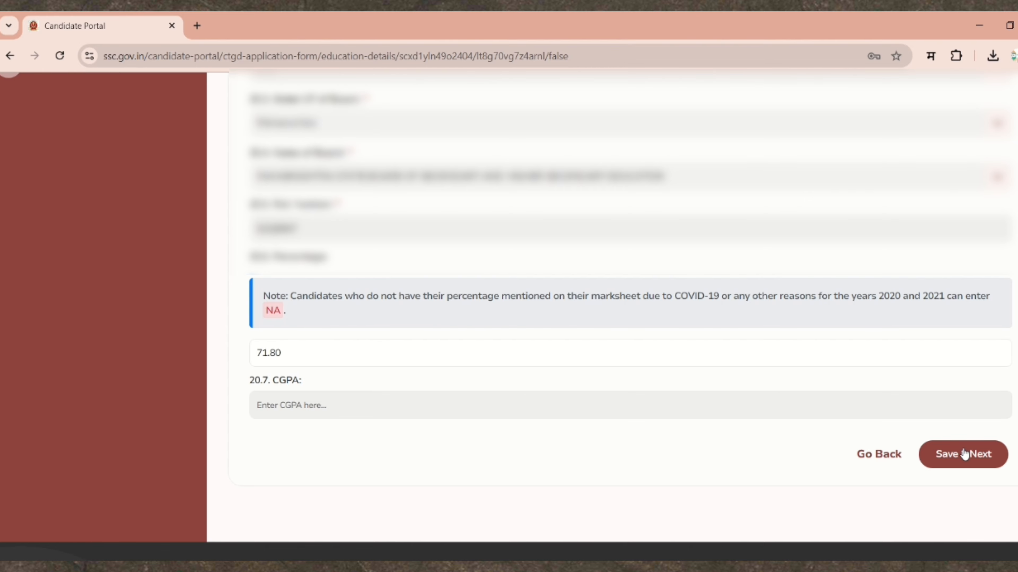
pyautogui.click(959, 460)
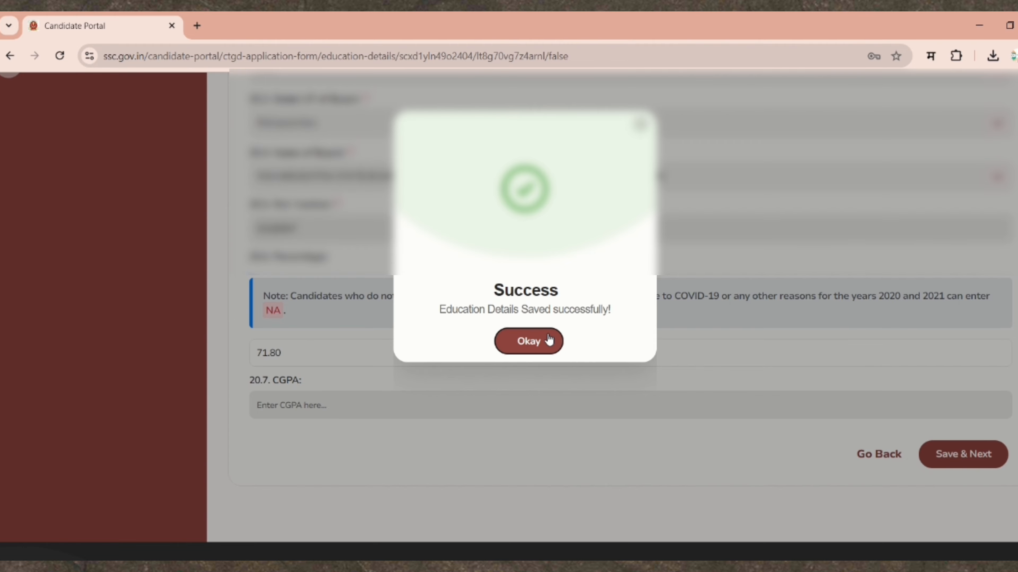
pyautogui.click(538, 340)
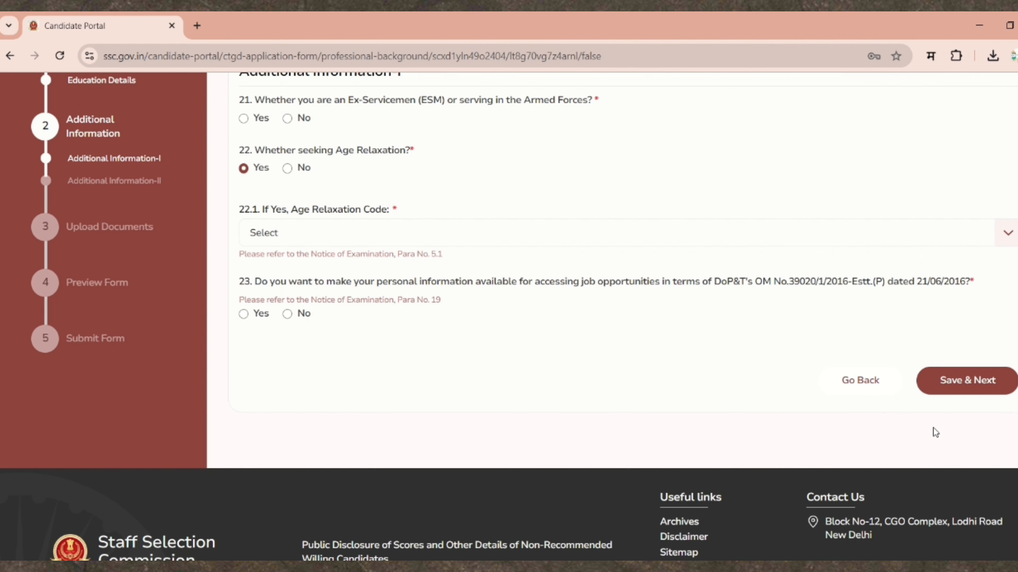
# Answer No to ex-servicemen and information sharing, choose relaxation code 01 - SC/ST, and save
pyautogui.click(861, 380)
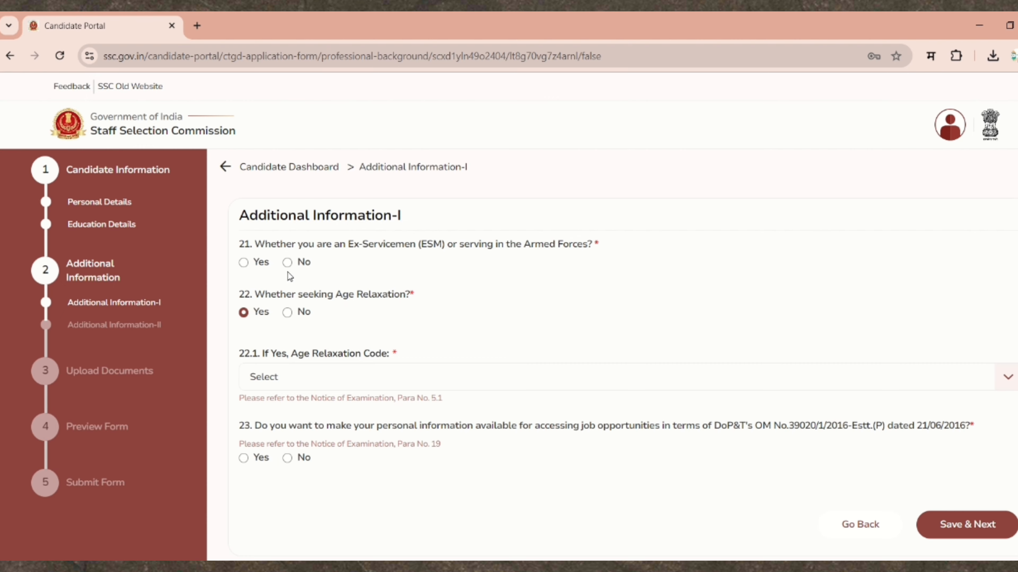
pyautogui.click(287, 263)
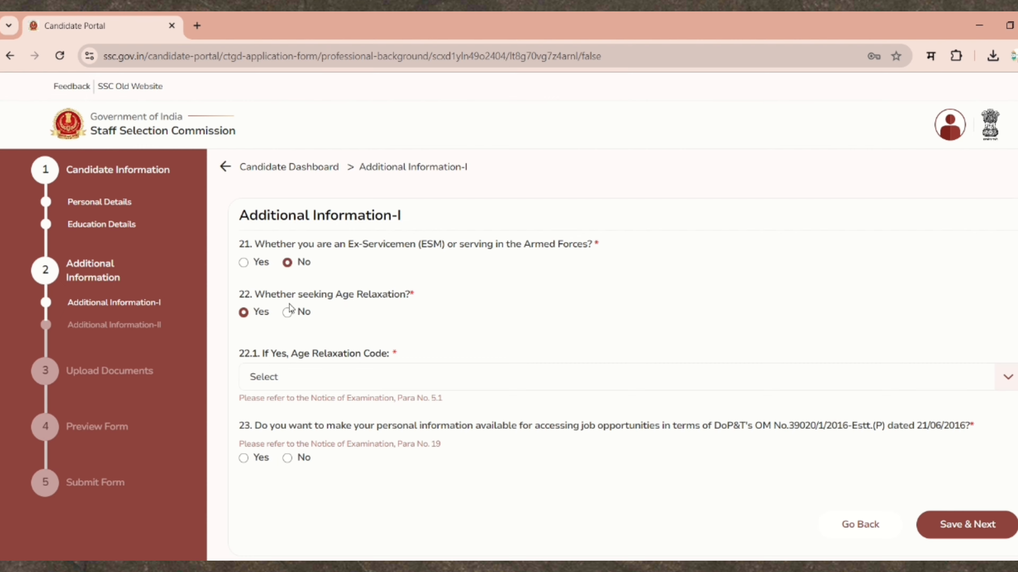
pyautogui.click(296, 380)
pyautogui.click(317, 407)
pyautogui.click(287, 459)
pyautogui.click(921, 529)
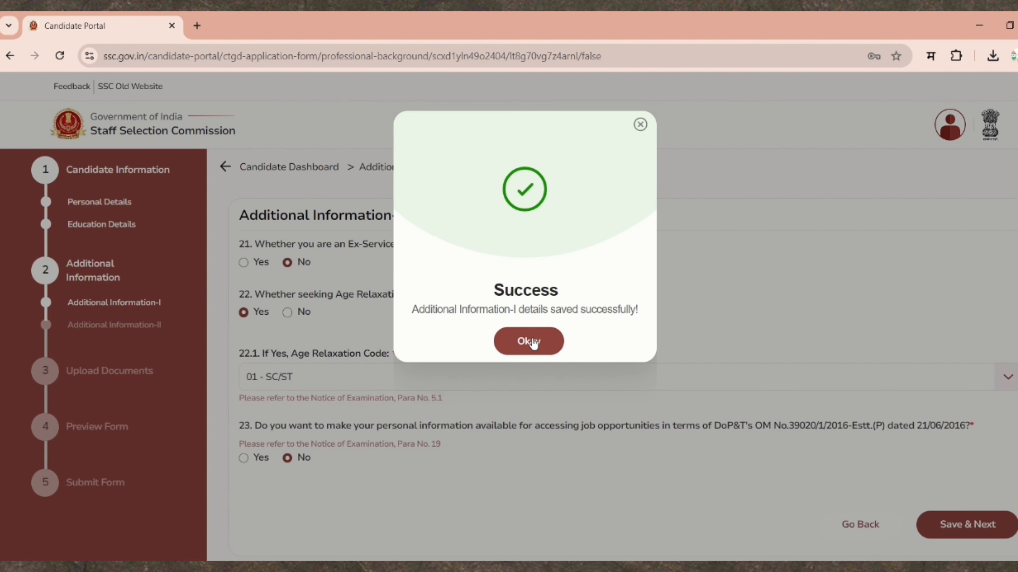
pyautogui.click(531, 341)
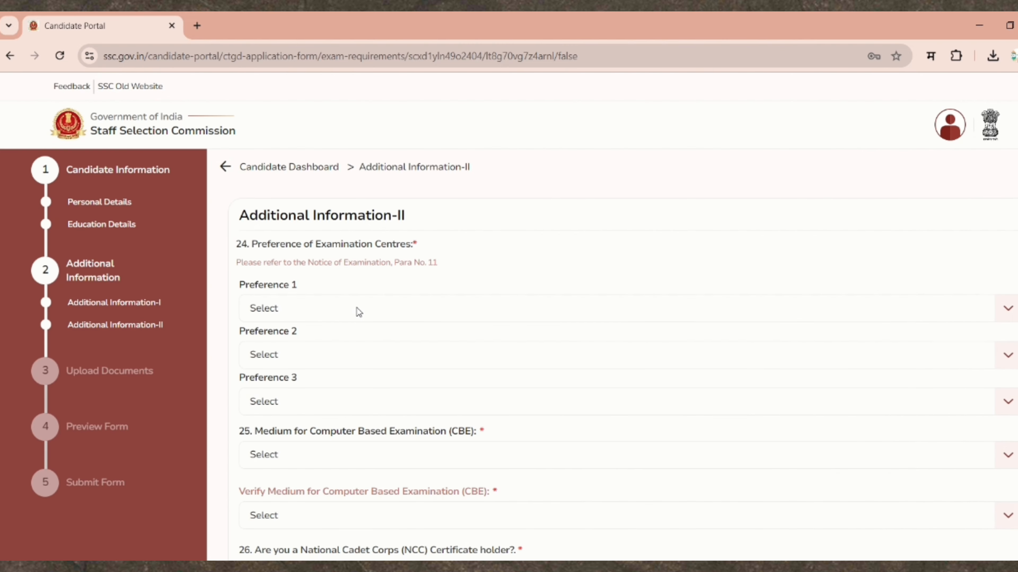
# Set exam centre preferences to WR-Pune (7208), WR-Nashik (7207) and WR-Jalgaon (7214)
pyautogui.click(359, 315)
pyautogui.scroll(-15, 376, 420)
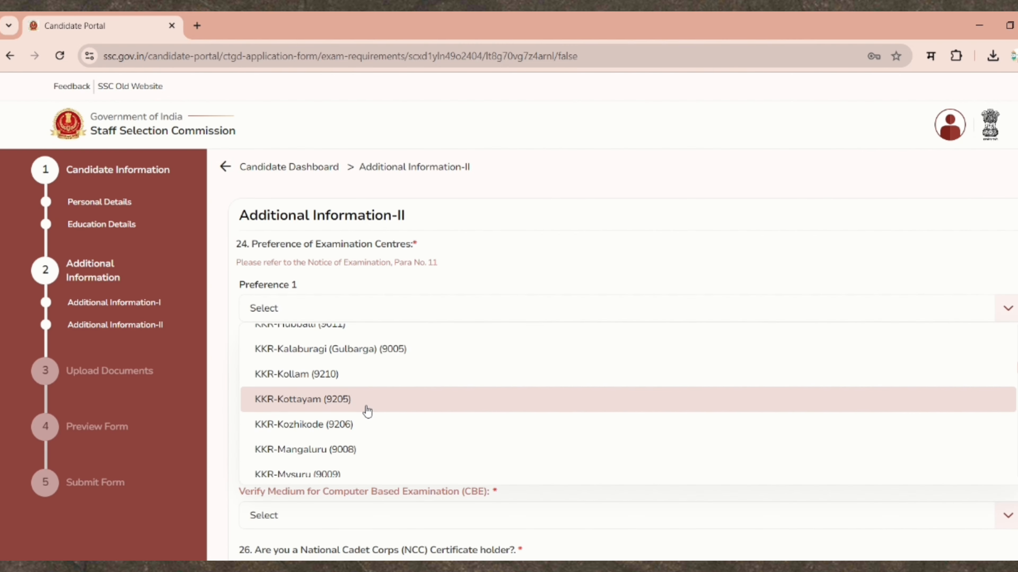
pyautogui.scroll(-5, 361, 417)
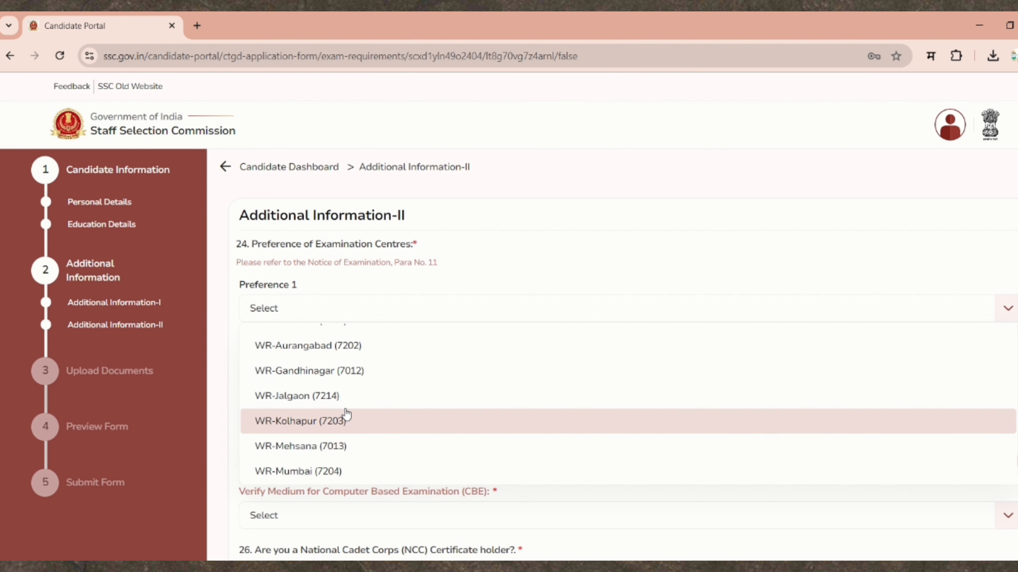
pyautogui.scroll(-2, 336, 437)
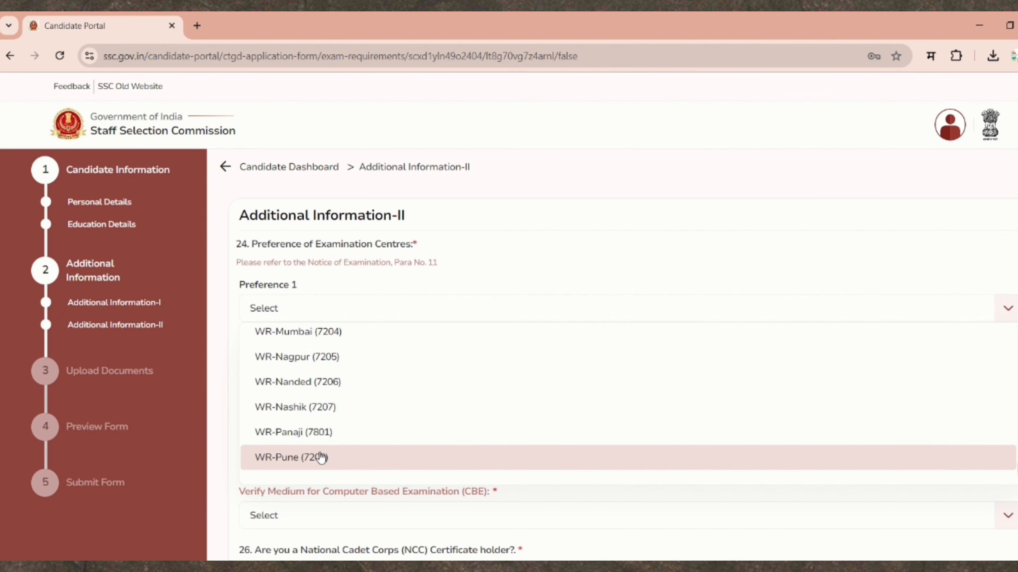
pyautogui.click(339, 455)
pyautogui.click(313, 358)
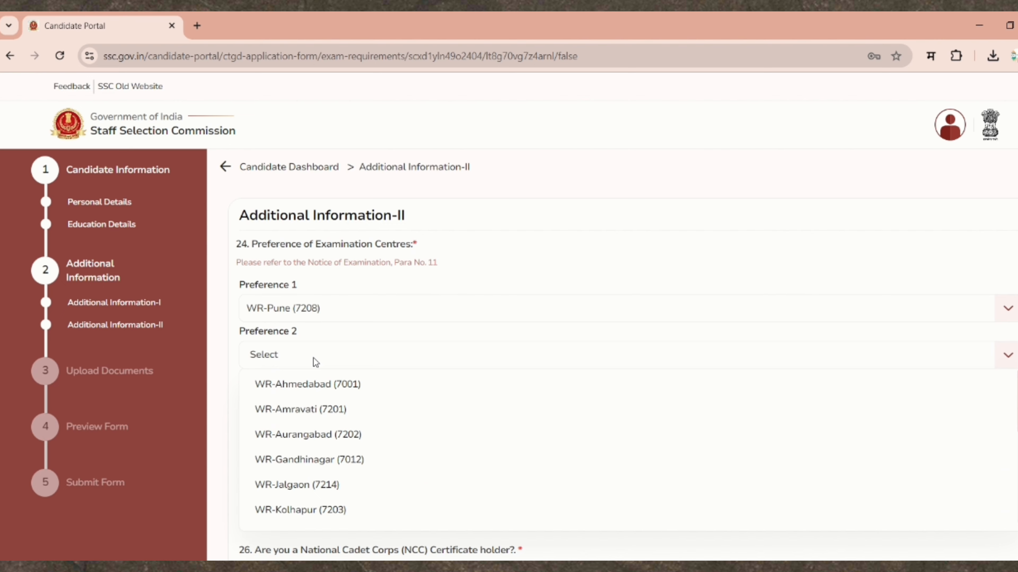
pyautogui.scroll(-3, 362, 449)
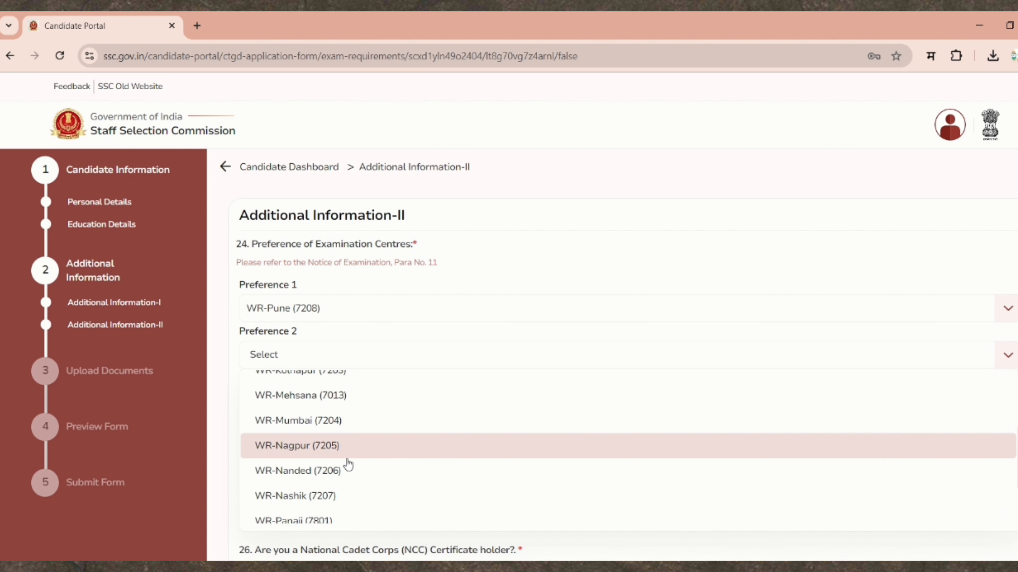
pyautogui.click(334, 497)
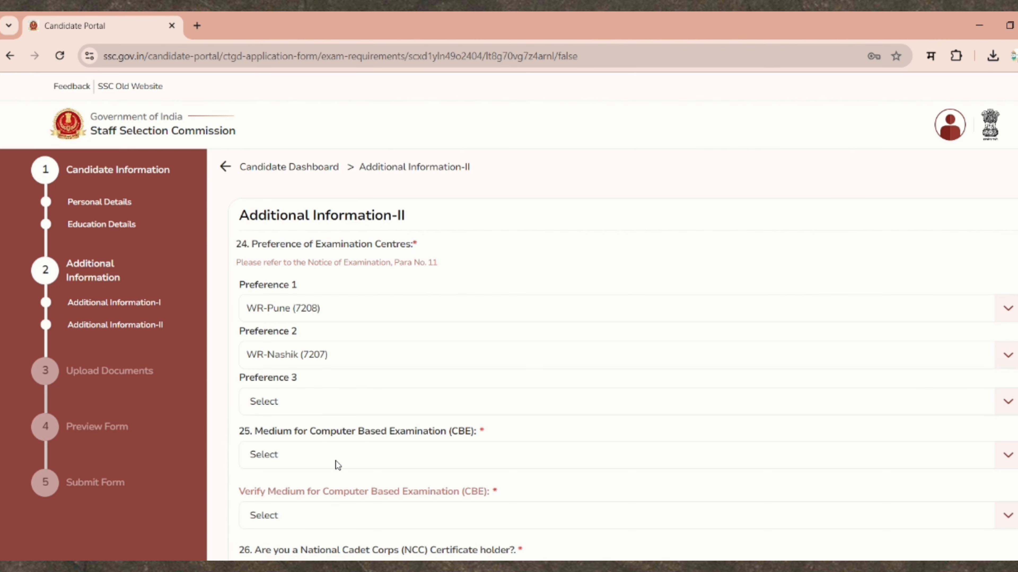
pyautogui.click(321, 410)
pyautogui.scroll(-3, 382, 467)
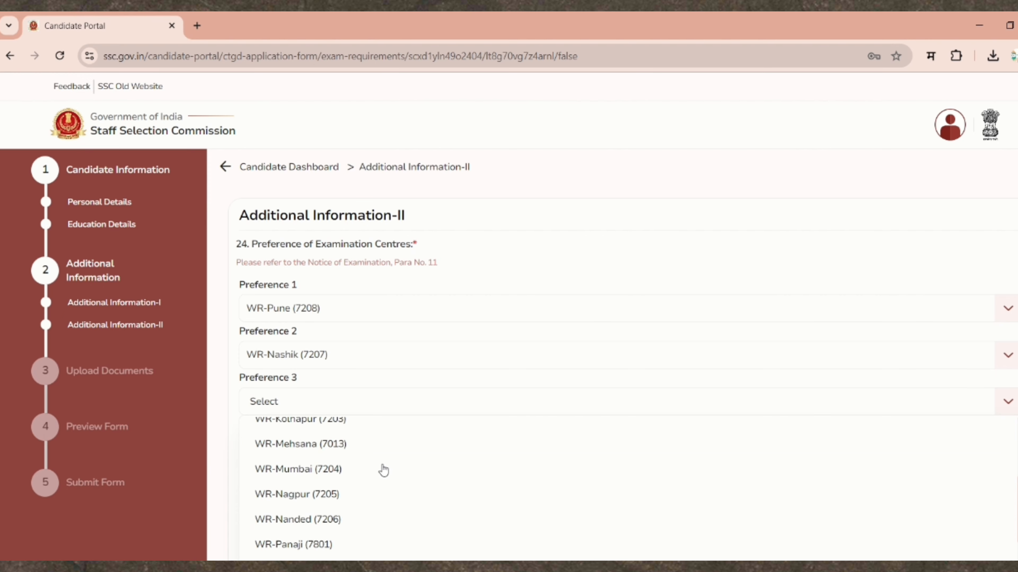
pyautogui.scroll(2, 384, 470)
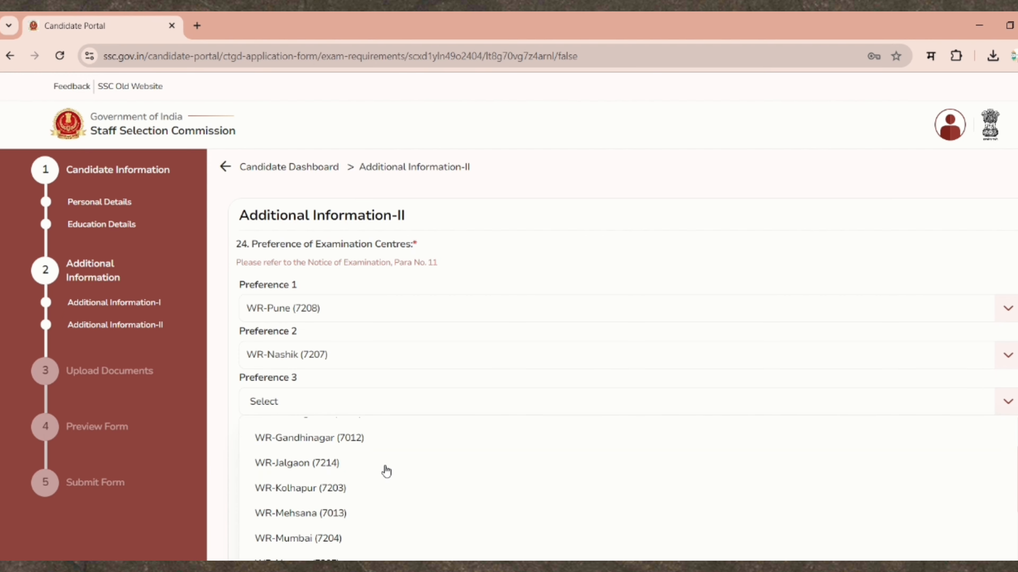
pyautogui.click(322, 470)
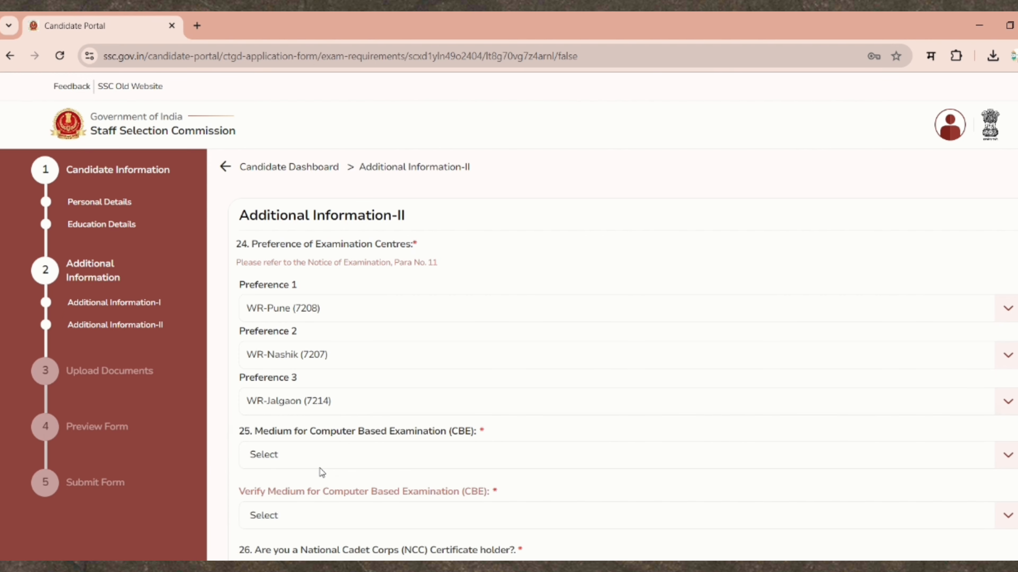
# Set exam medium and its verification to 14 - Marathi; answer No to NCC and sports
pyautogui.click(331, 457)
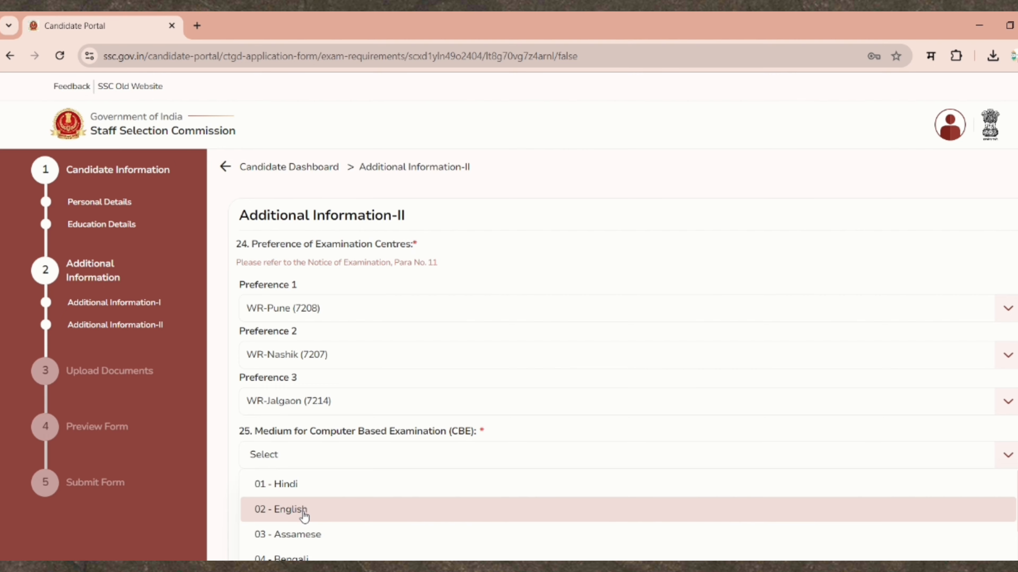
pyautogui.scroll(-5, 304, 517)
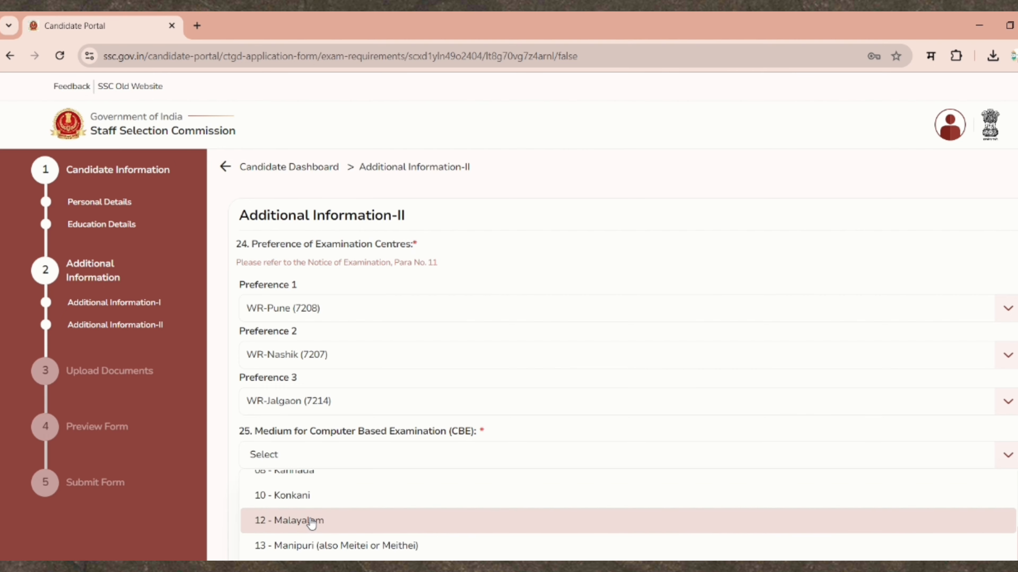
pyautogui.scroll(-2, 324, 519)
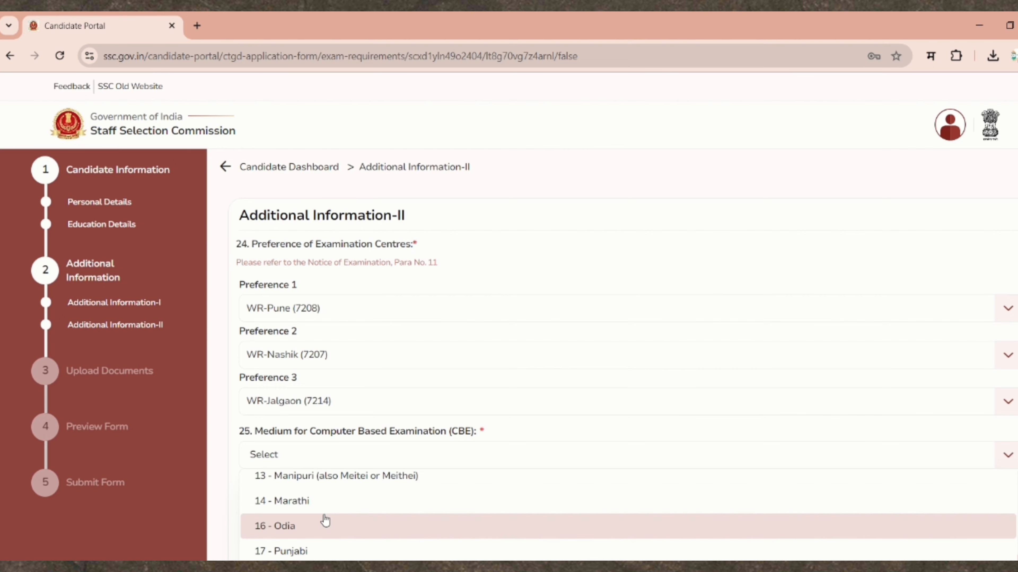
pyautogui.click(312, 502)
pyautogui.scroll(-2, 361, 461)
pyautogui.click(419, 445)
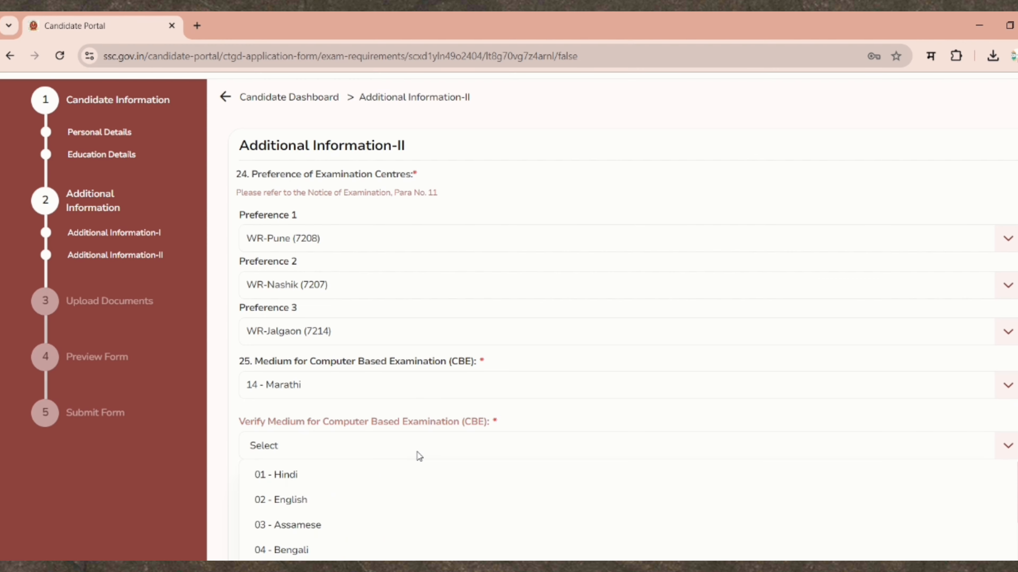
pyautogui.scroll(-7, 344, 529)
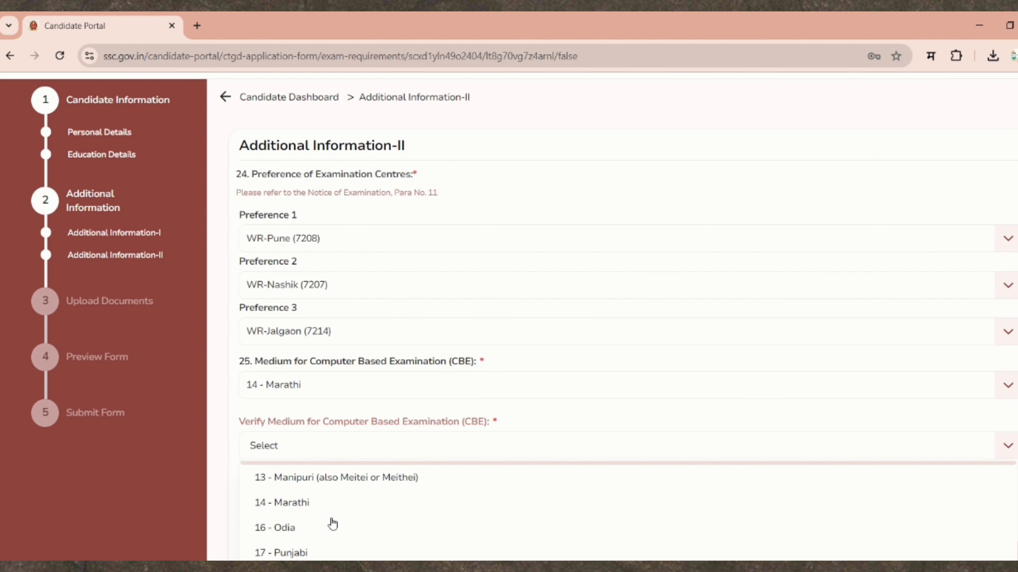
pyautogui.click(304, 490)
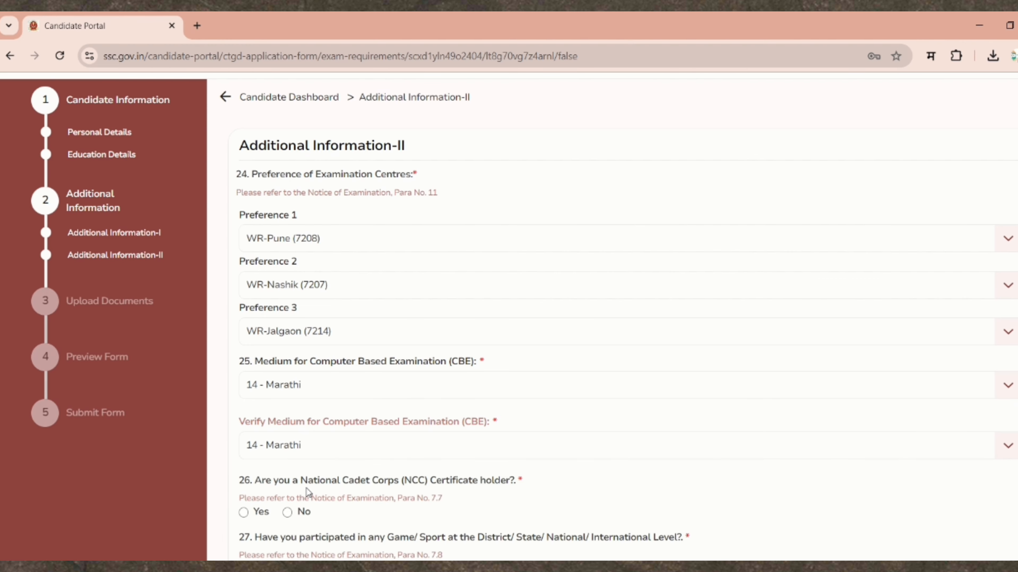
pyautogui.scroll(-2, 306, 488)
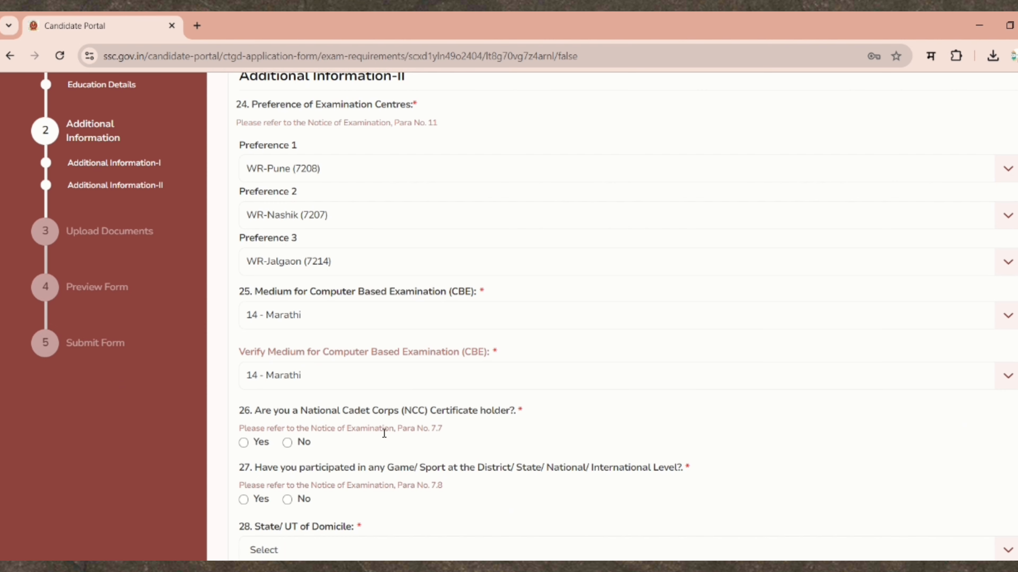
pyautogui.click(287, 443)
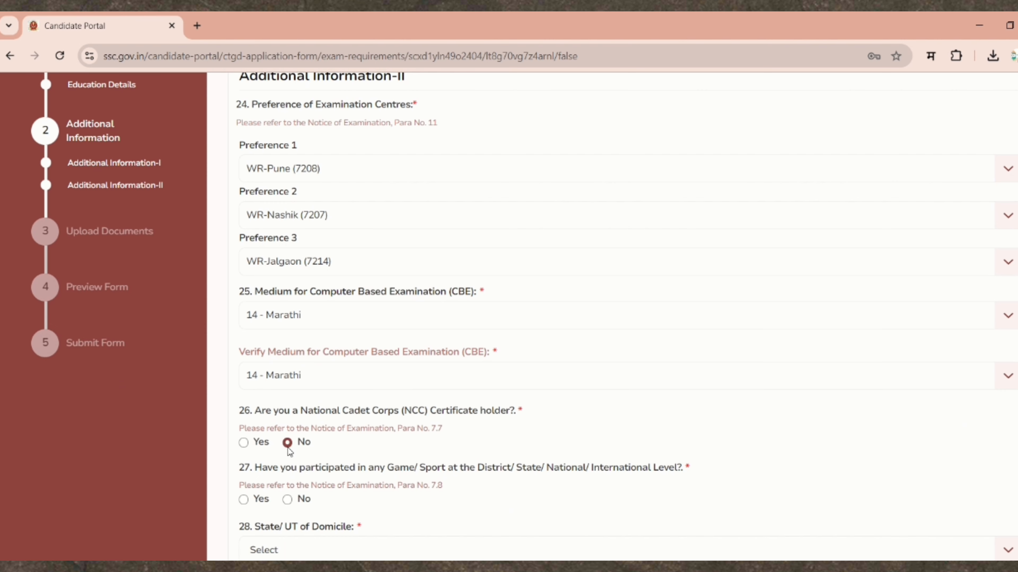
pyautogui.click(288, 500)
# Set the domicile state and its verification to Maharashtra
pyautogui.scroll(-3, 341, 469)
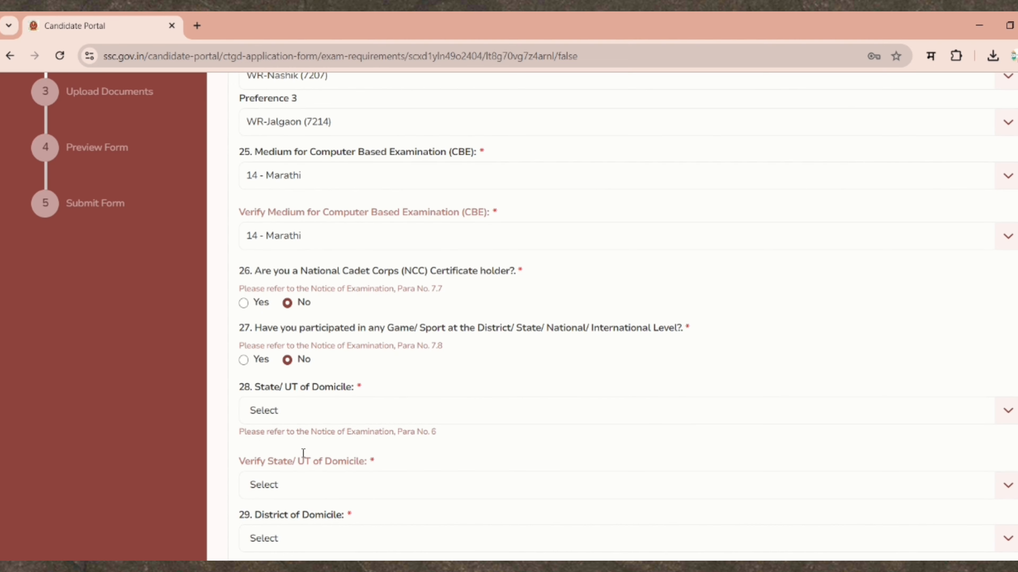
pyautogui.click(285, 419)
pyautogui.press('m')
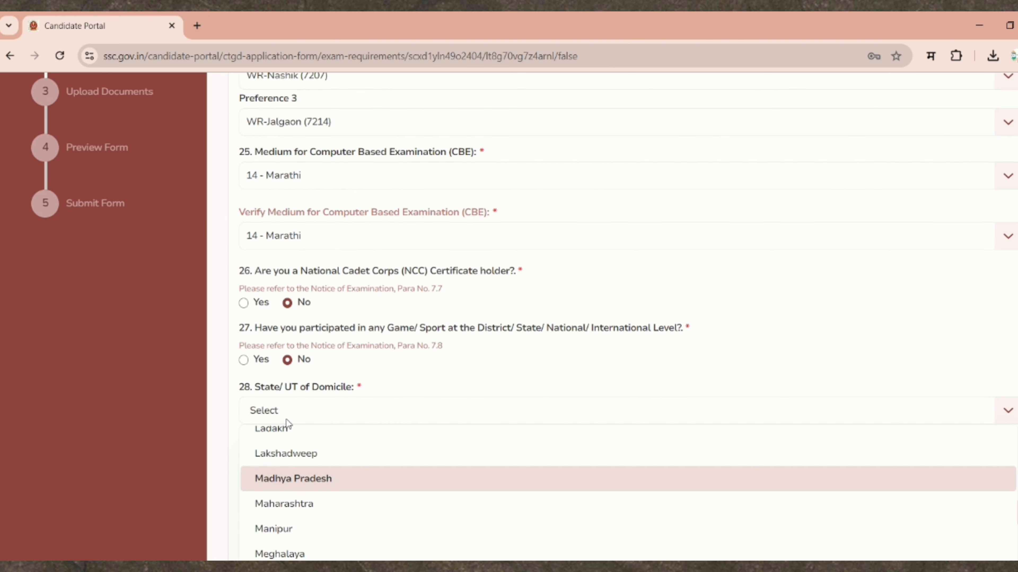
pyautogui.click(295, 501)
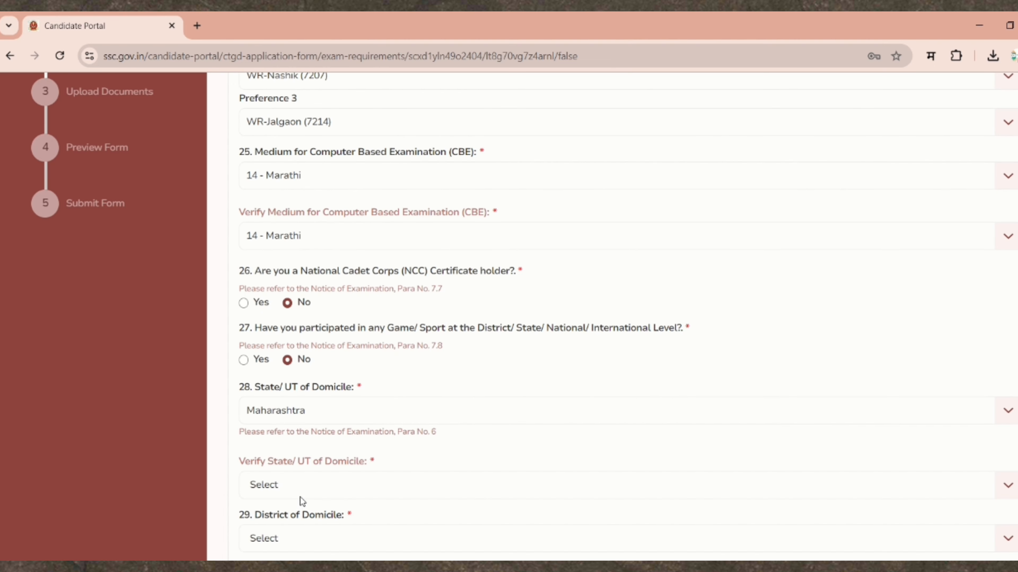
pyautogui.click(350, 489)
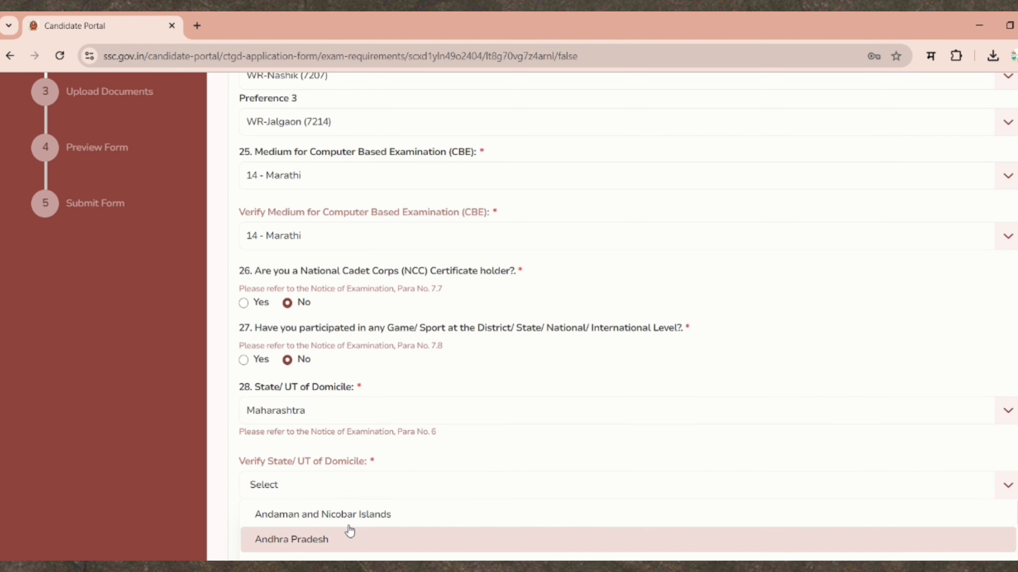
pyautogui.scroll(-10, 347, 531)
pyautogui.scroll(-4, 350, 531)
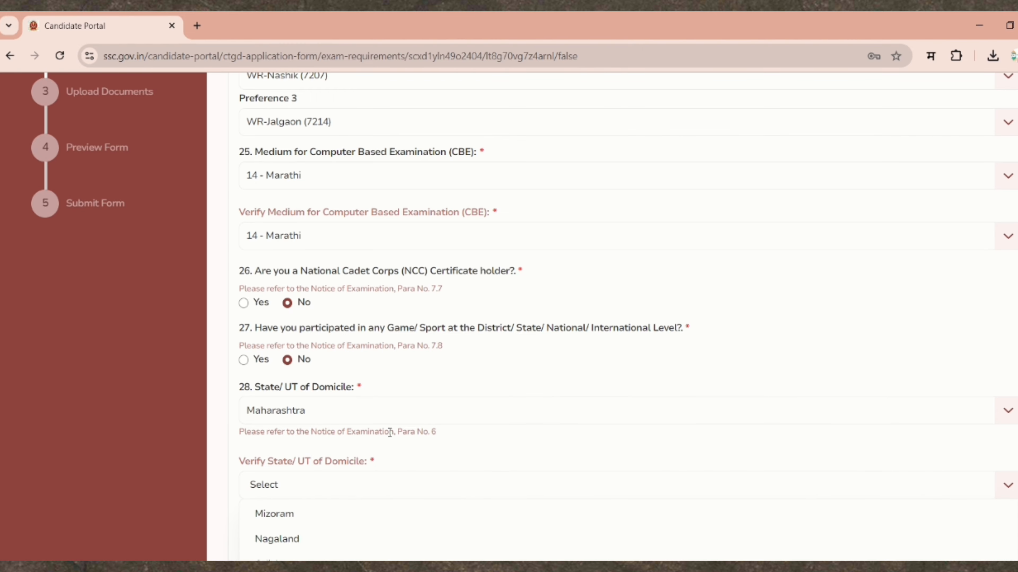
pyautogui.scroll(-3, 390, 432)
pyautogui.scroll(2, 306, 421)
pyautogui.click(302, 384)
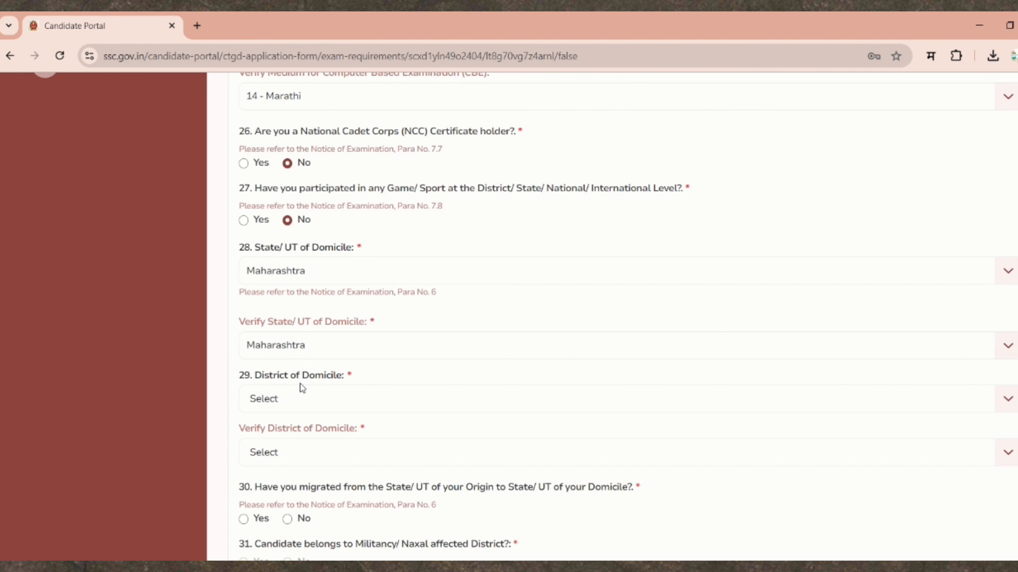
# Set the domicile district and its verification to Jalgaon, and answer No to migration
pyautogui.click(343, 399)
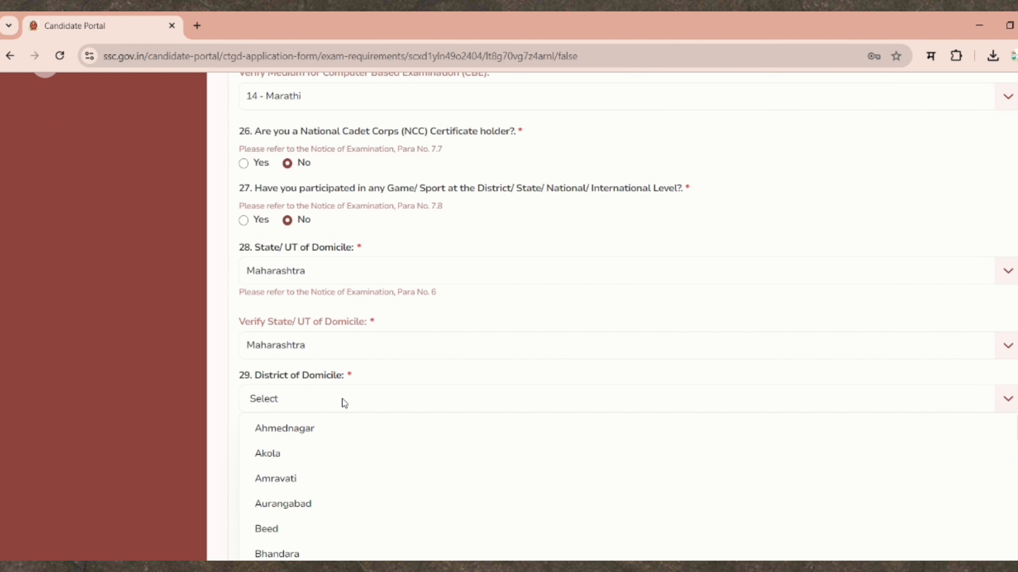
pyautogui.press('j')
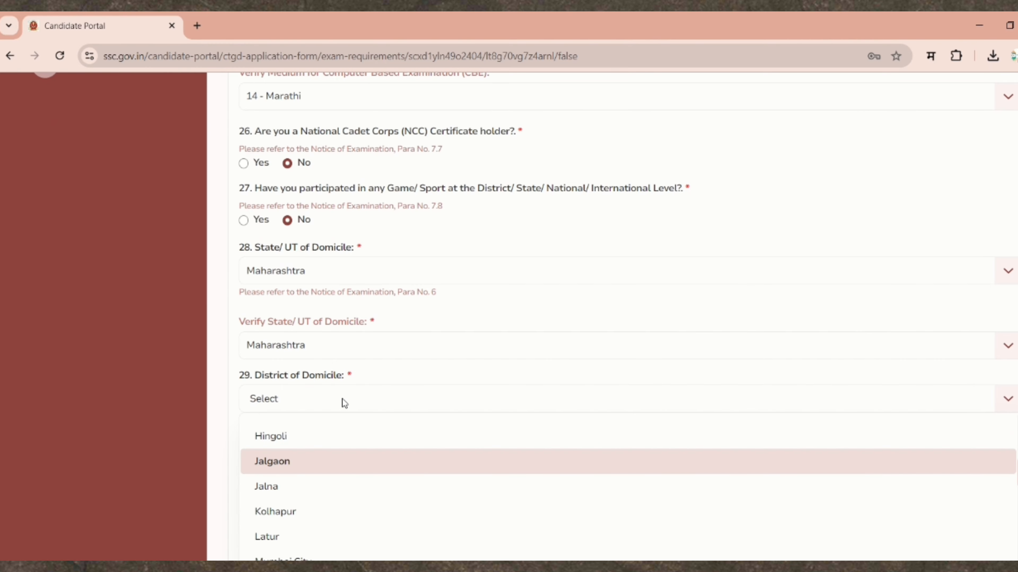
pyautogui.click(289, 466)
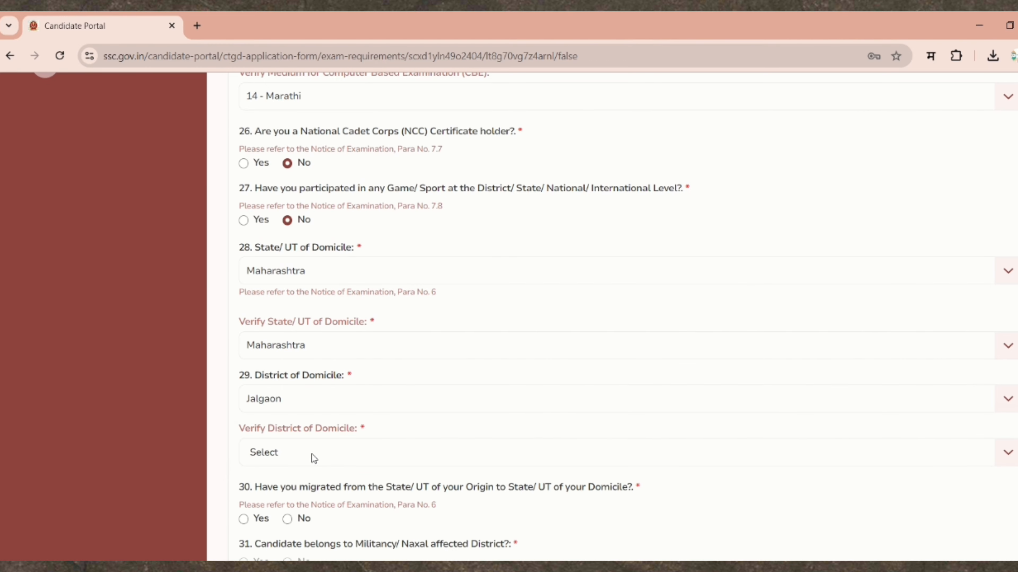
pyautogui.click(312, 457)
pyautogui.press('j')
pyautogui.click(297, 515)
pyautogui.scroll(-2, 386, 513)
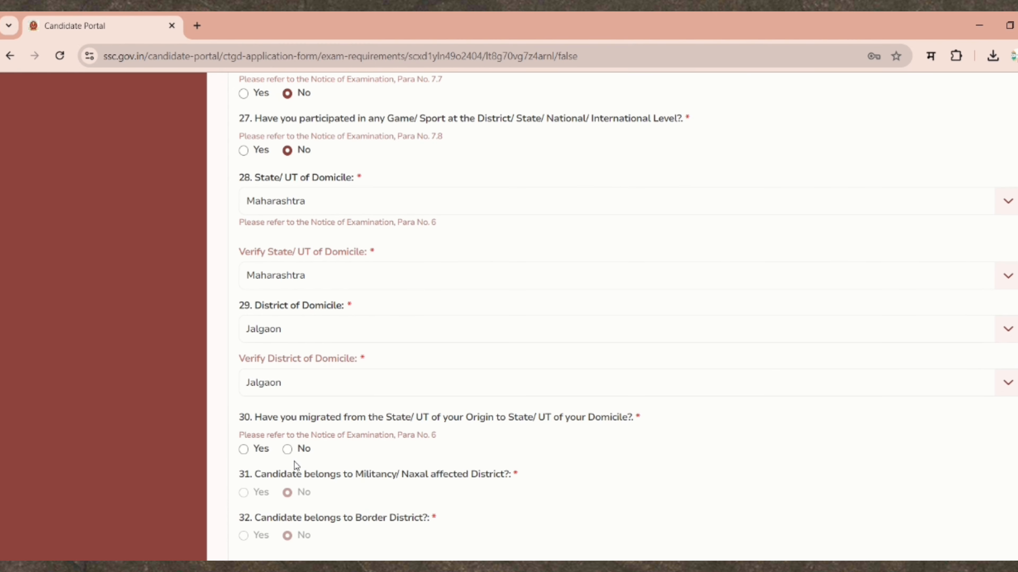
pyautogui.click(289, 451)
pyautogui.scroll(-2, 447, 479)
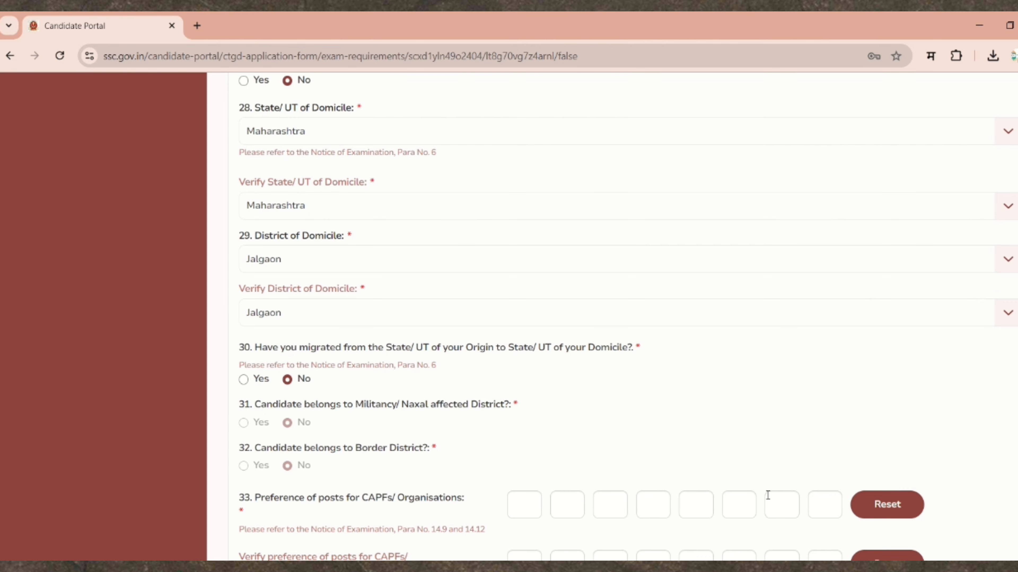
pyautogui.scroll(-4, 721, 495)
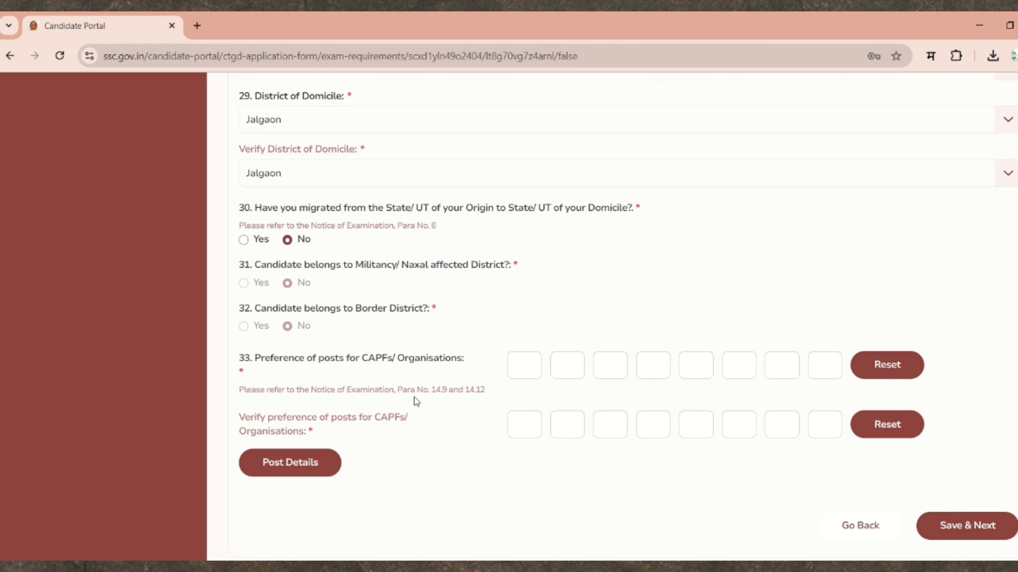
# Enter and verify post preference order CADEFGHB, then save Additional Information-II
pyautogui.click(295, 465)
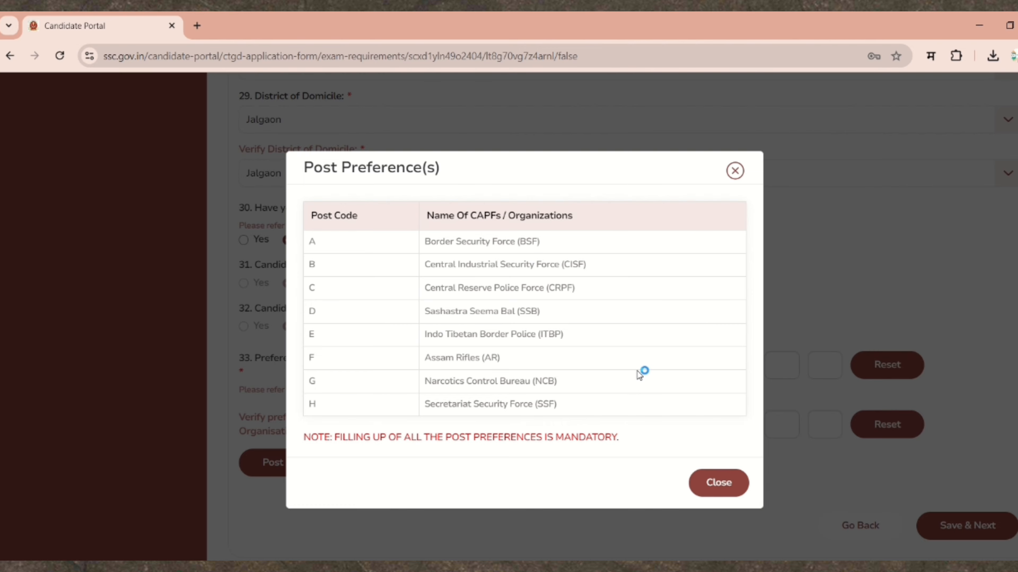
pyautogui.click(707, 498)
pyautogui.click(530, 370)
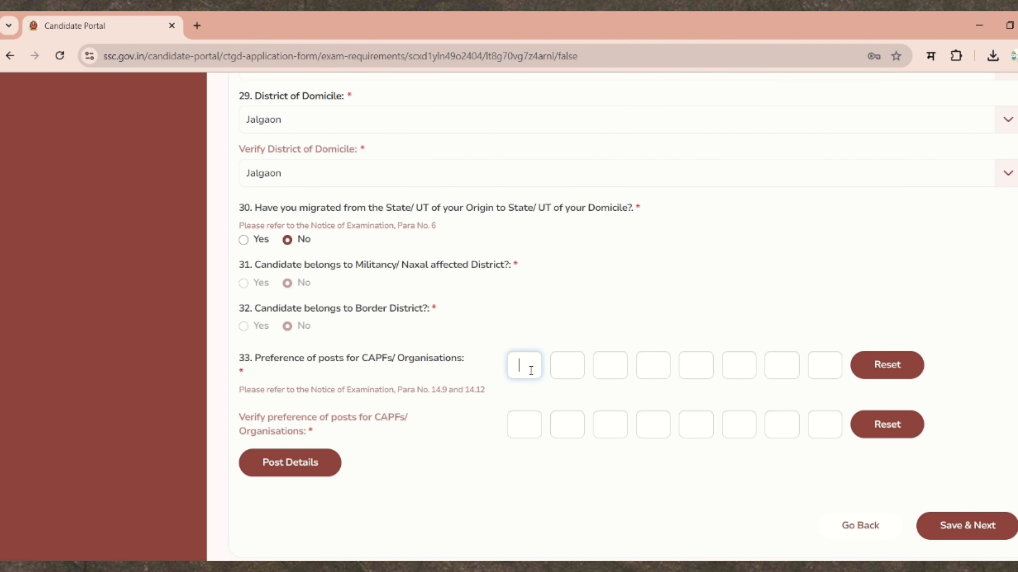
pyautogui.write('CA')
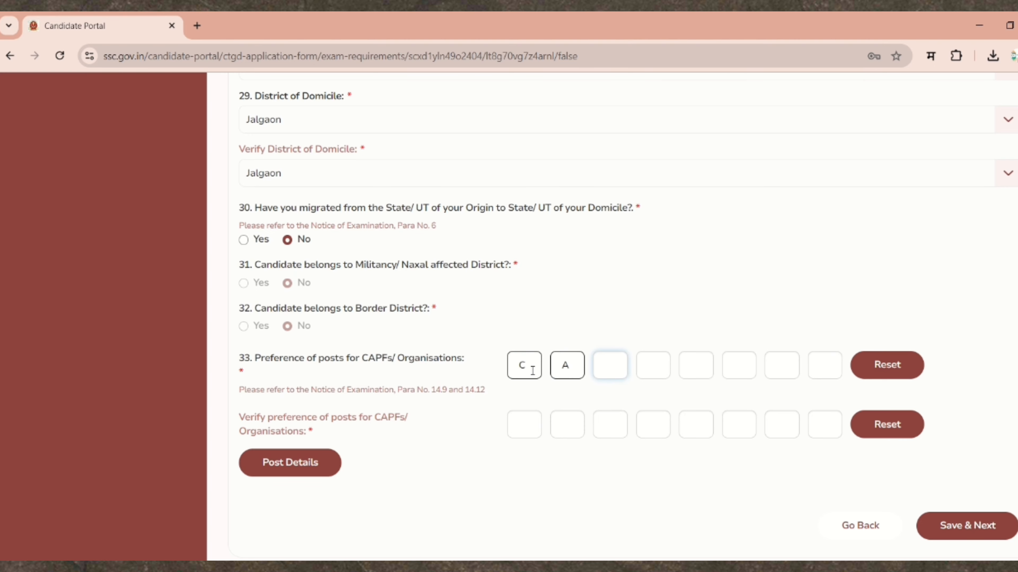
pyautogui.write('DEFG')
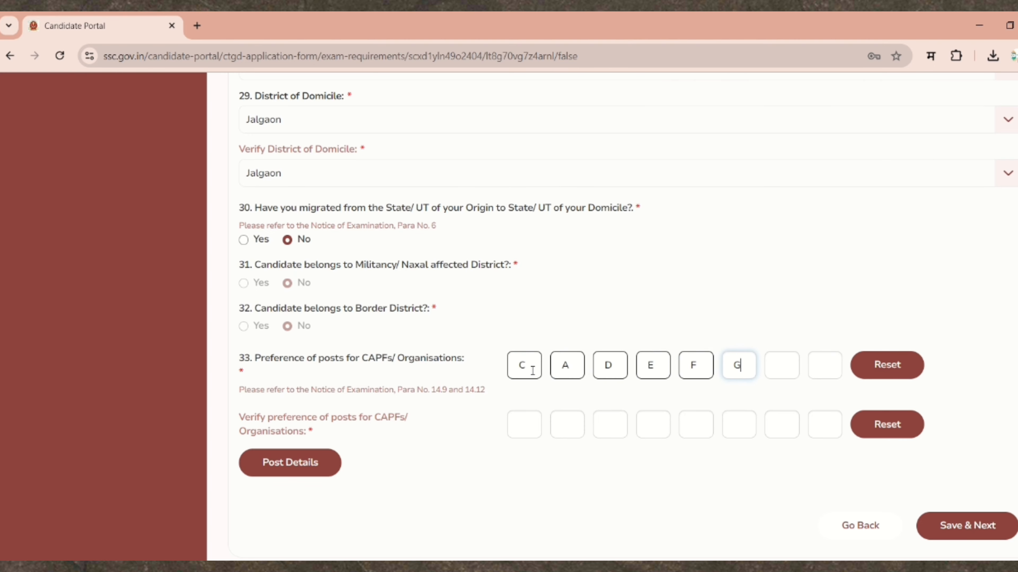
pyautogui.write('HB')
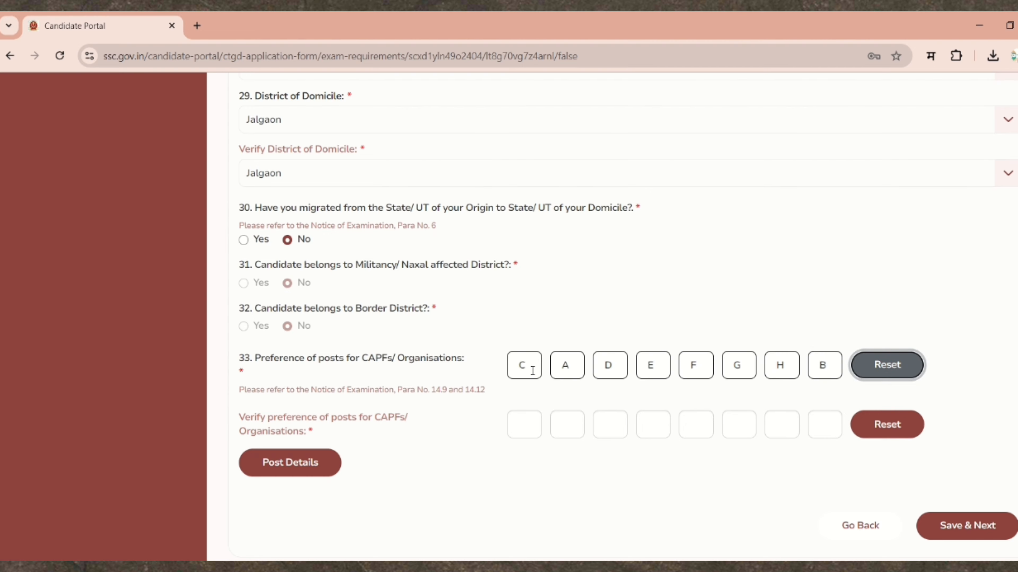
pyautogui.press('Tab')
pyautogui.write('CA')
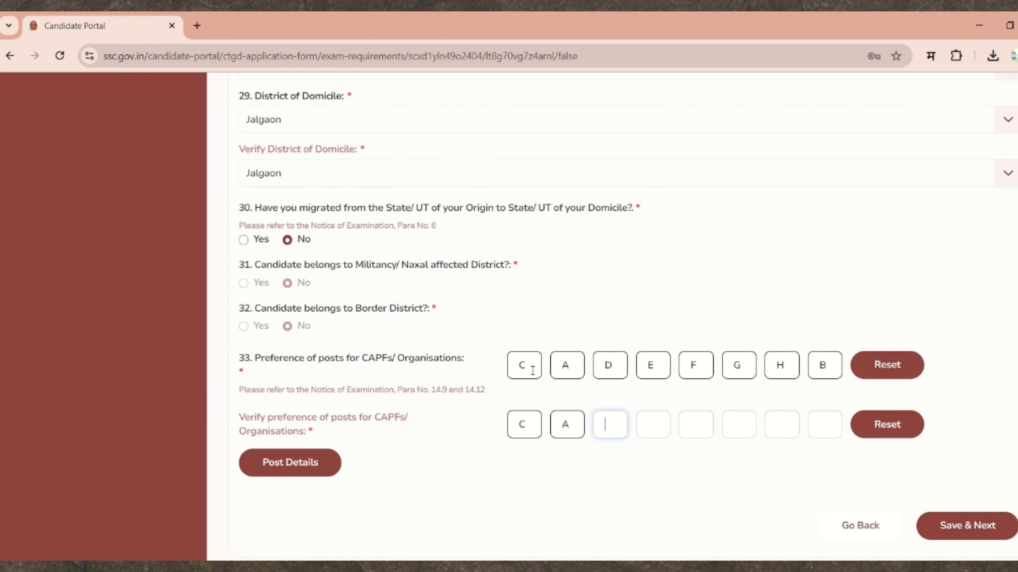
pyautogui.write('DEFG')
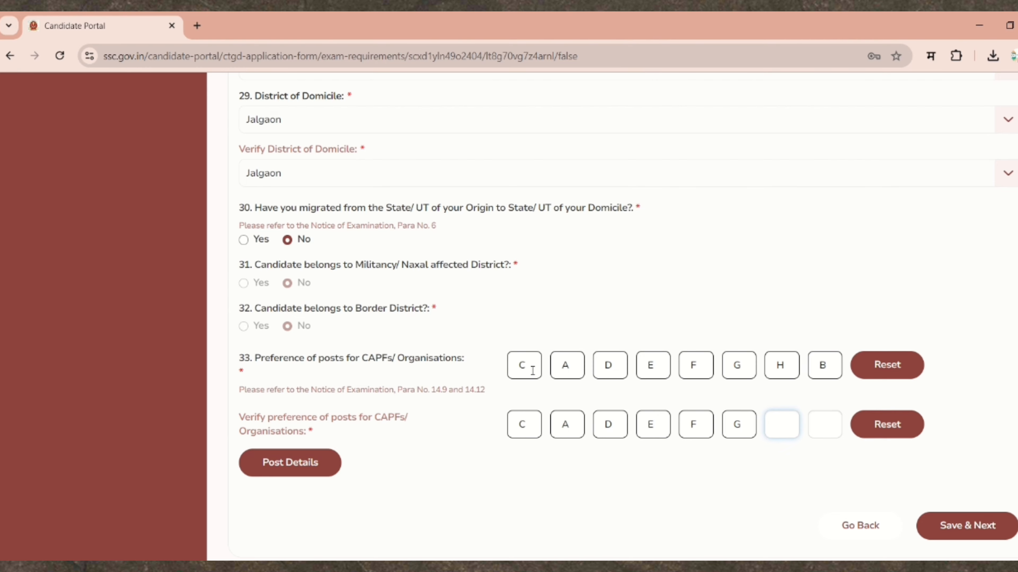
pyautogui.write('HB')
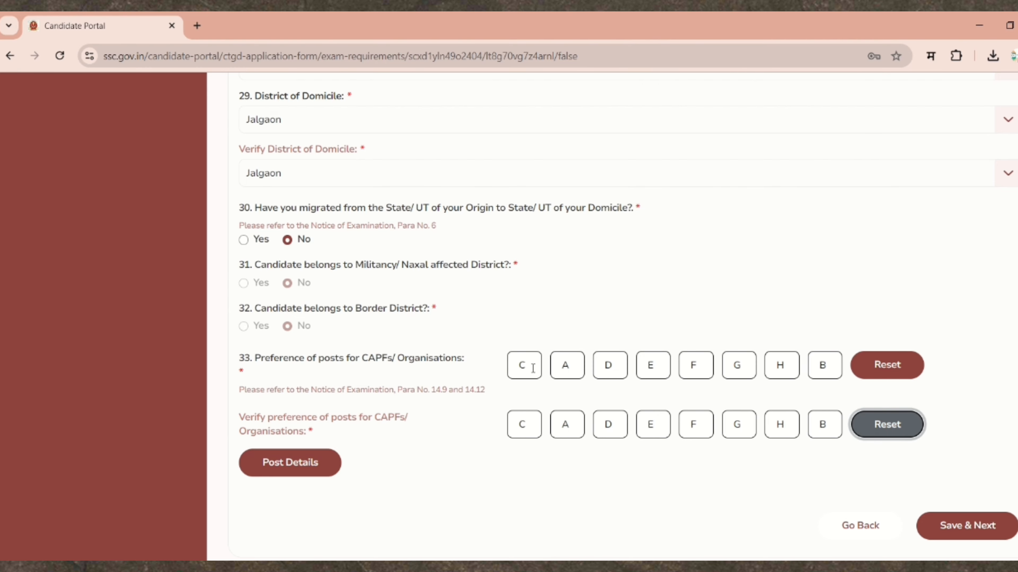
pyautogui.click(919, 517)
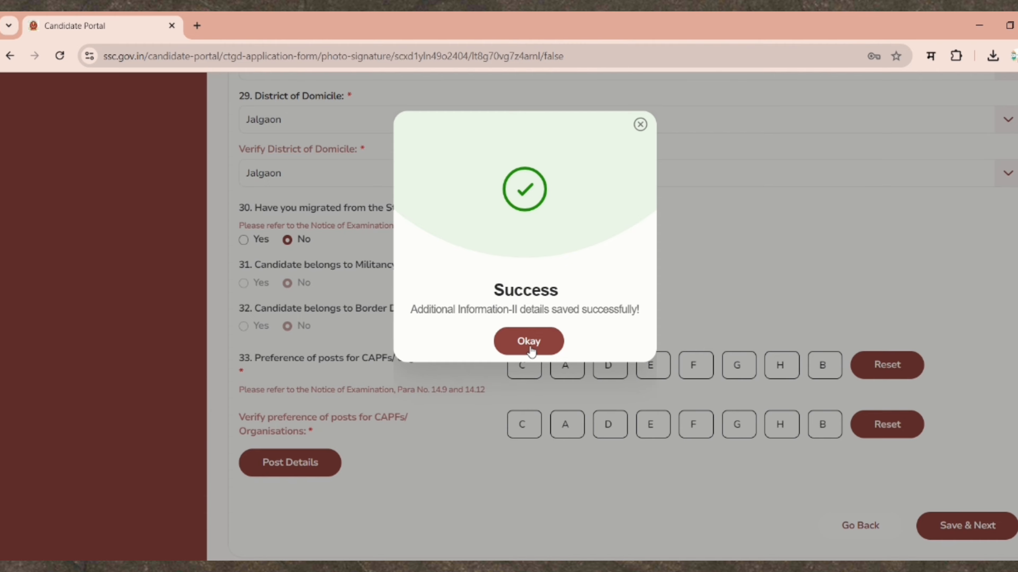
pyautogui.click(529, 342)
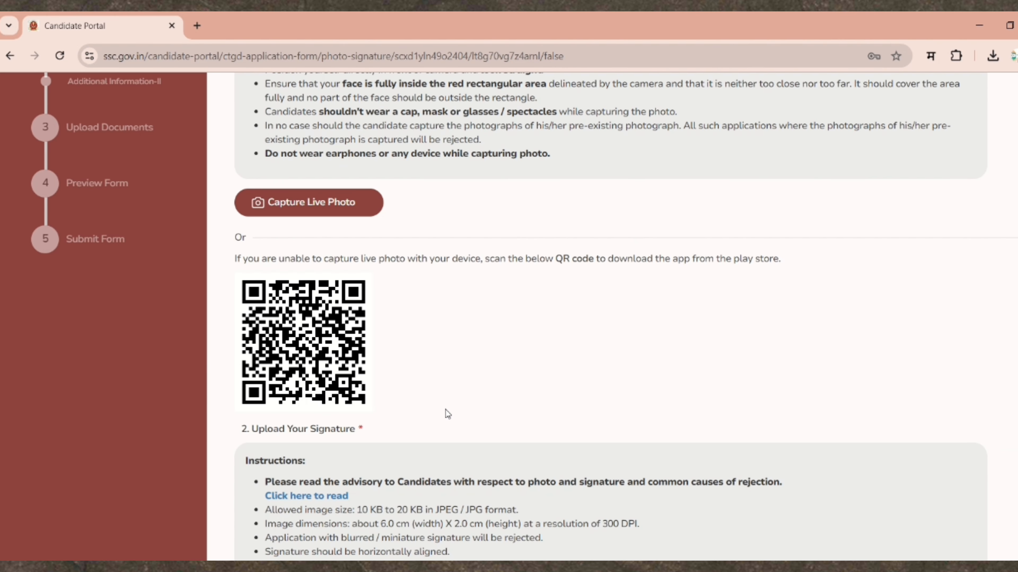
# Capture a live photo, retaking it once, and keep the second shot
pyautogui.scroll(6, 442, 412)
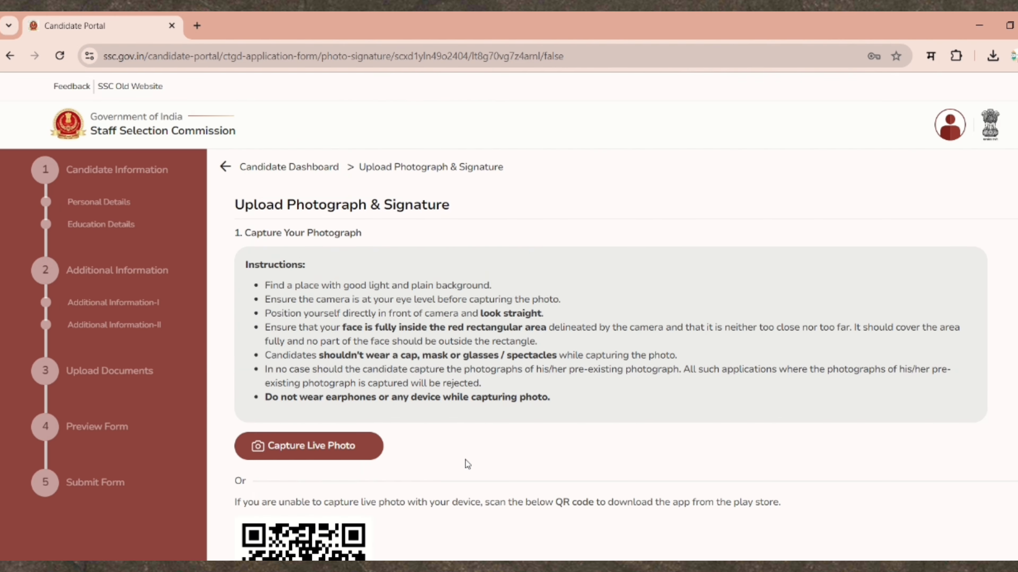
pyautogui.scroll(-10, 479, 471)
pyautogui.scroll(10, 473, 461)
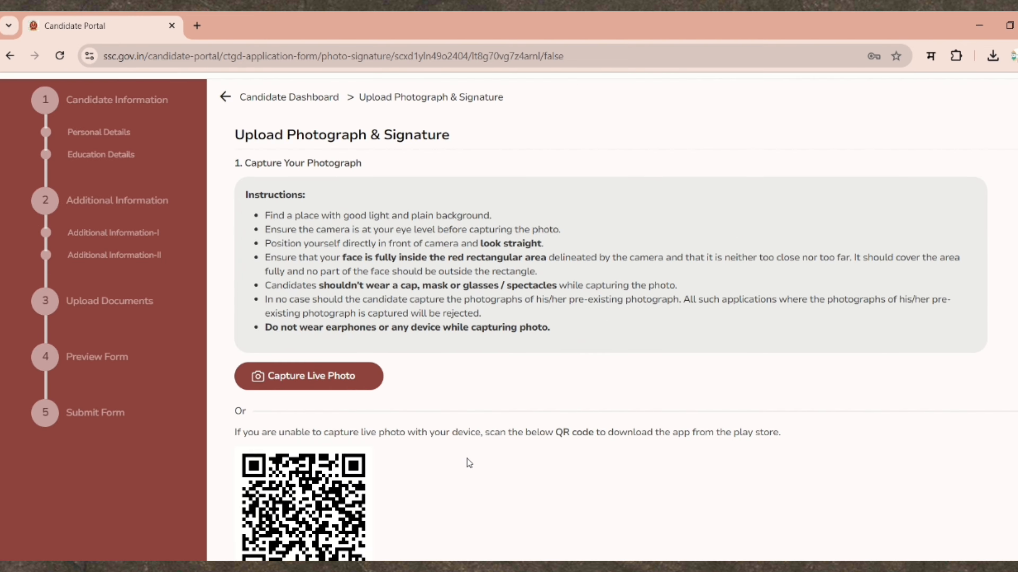
pyautogui.scroll(-10, 397, 411)
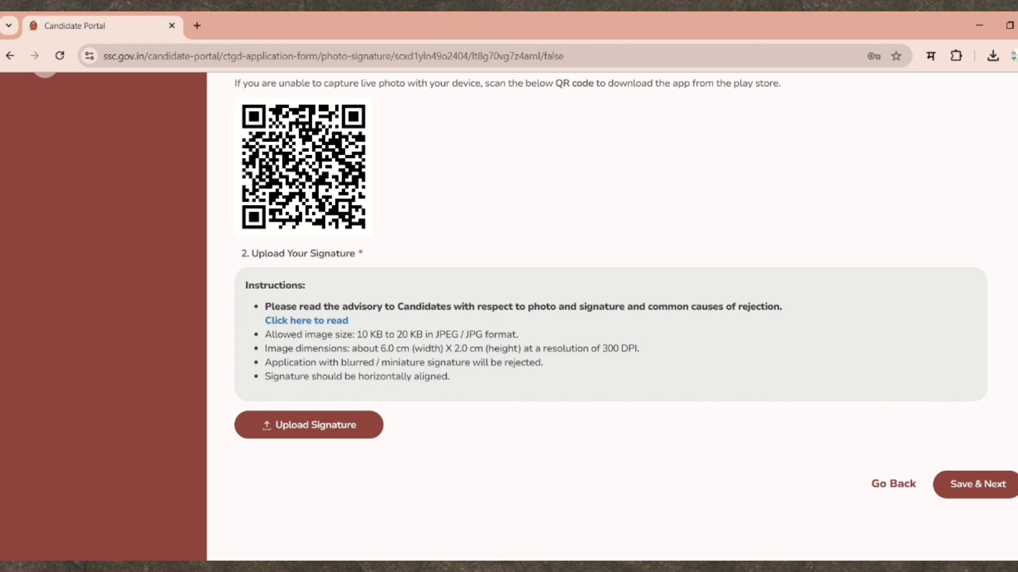
pyautogui.scroll(5, 330, 245)
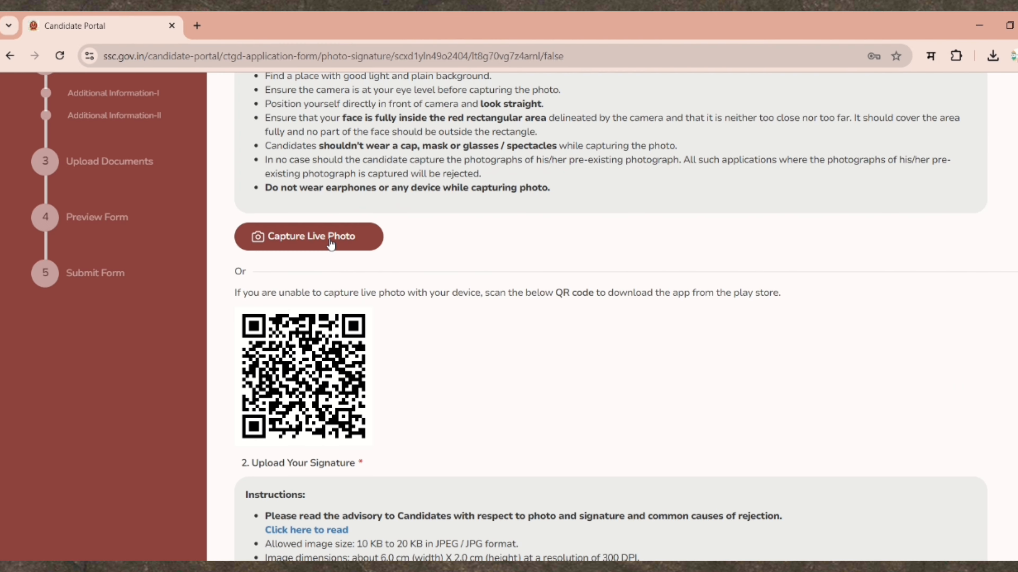
pyautogui.click(330, 238)
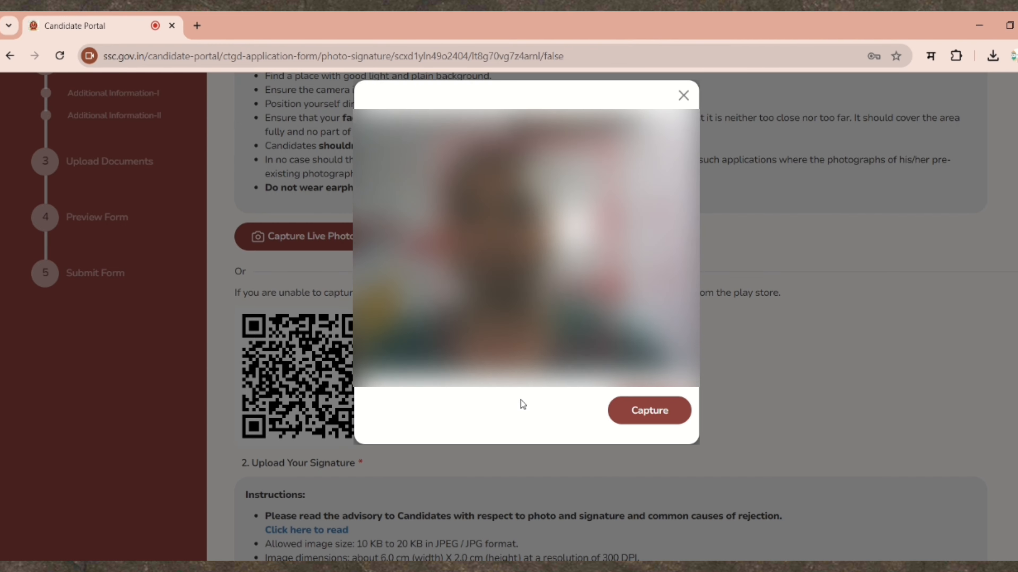
pyautogui.click(657, 413)
pyautogui.click(643, 425)
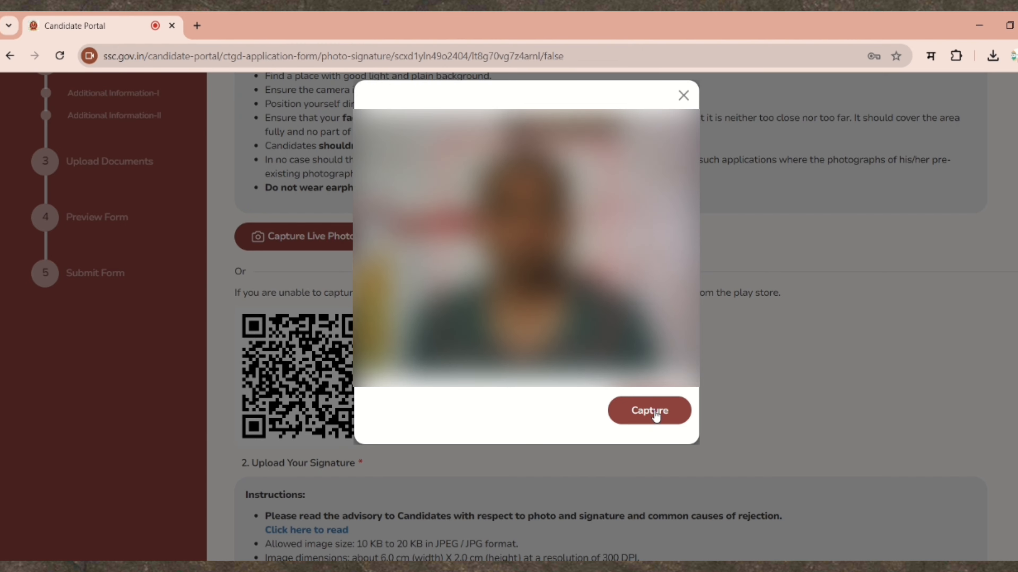
pyautogui.click(655, 413)
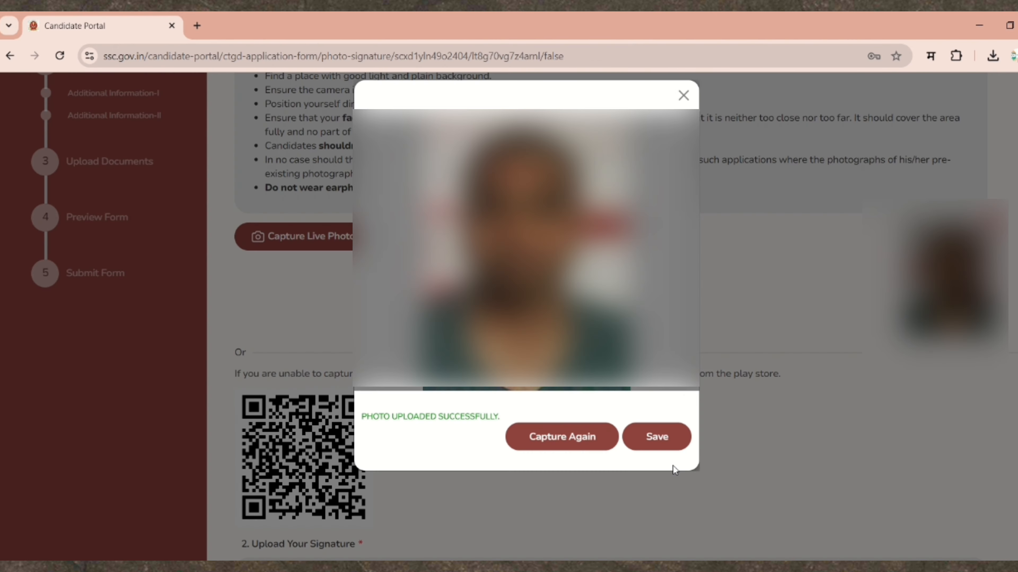
pyautogui.click(652, 441)
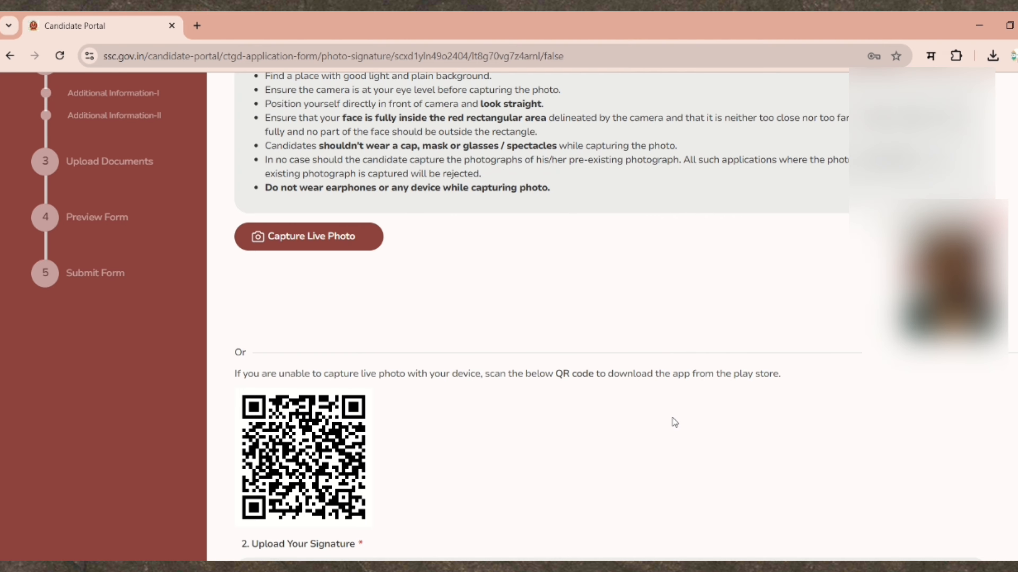
# Save the photo and signature and acknowledge the confirmation
pyautogui.scroll(-10, 670, 421)
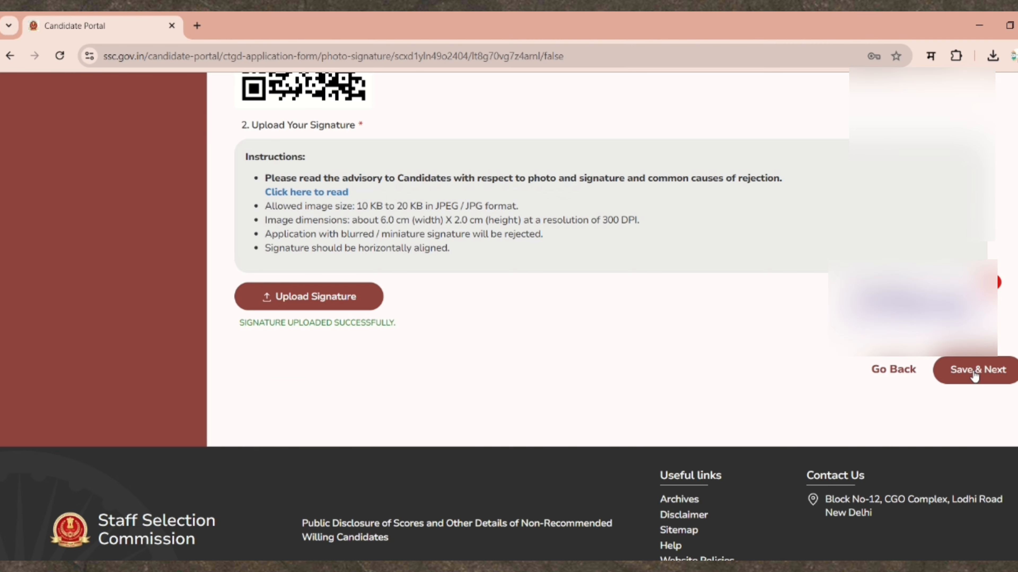
pyautogui.click(975, 376)
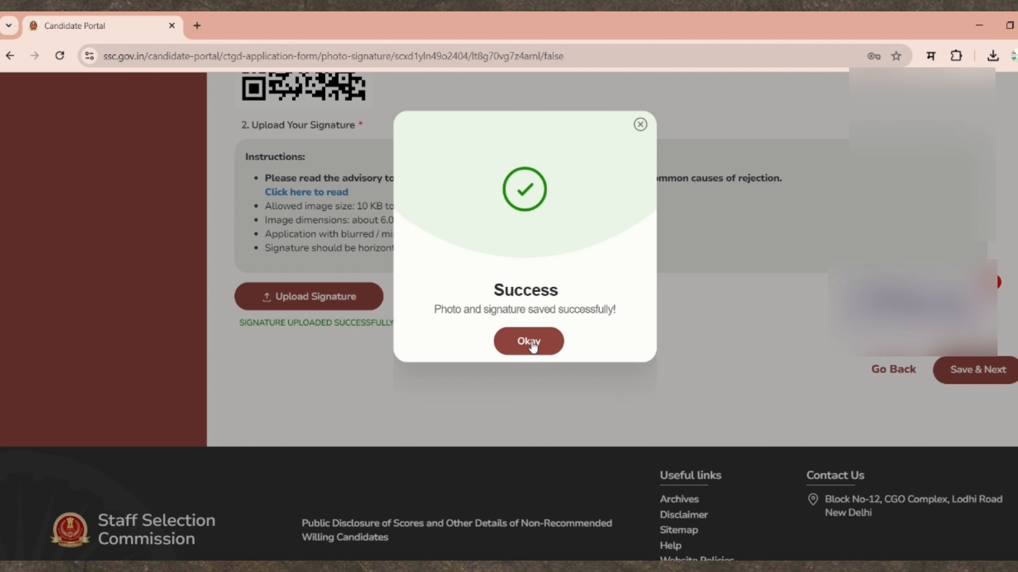
pyautogui.click(533, 347)
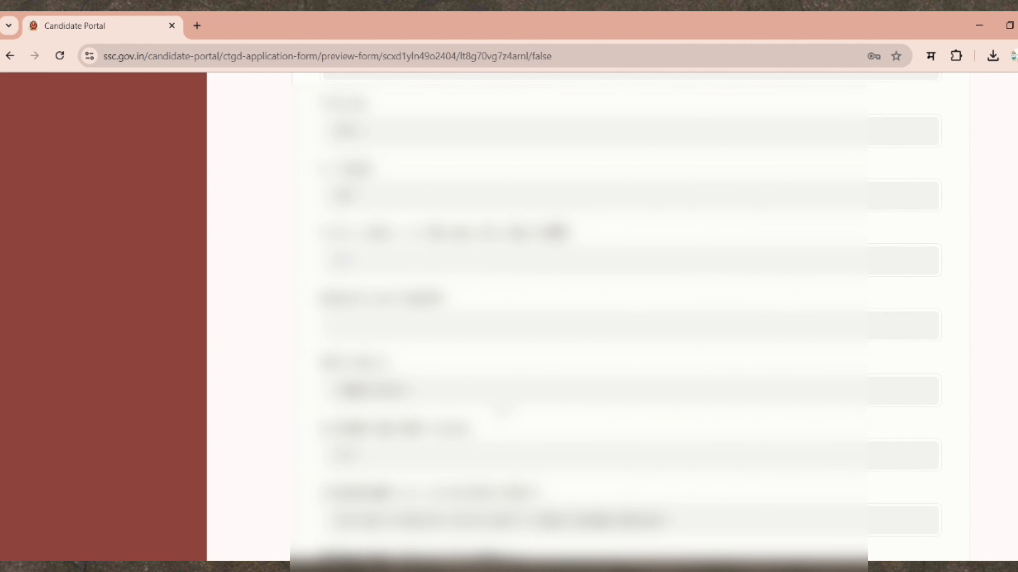
# Review the preview form down to the uploaded photo and signature, then Save & Next
pyautogui.scroll(10, 576, 321)
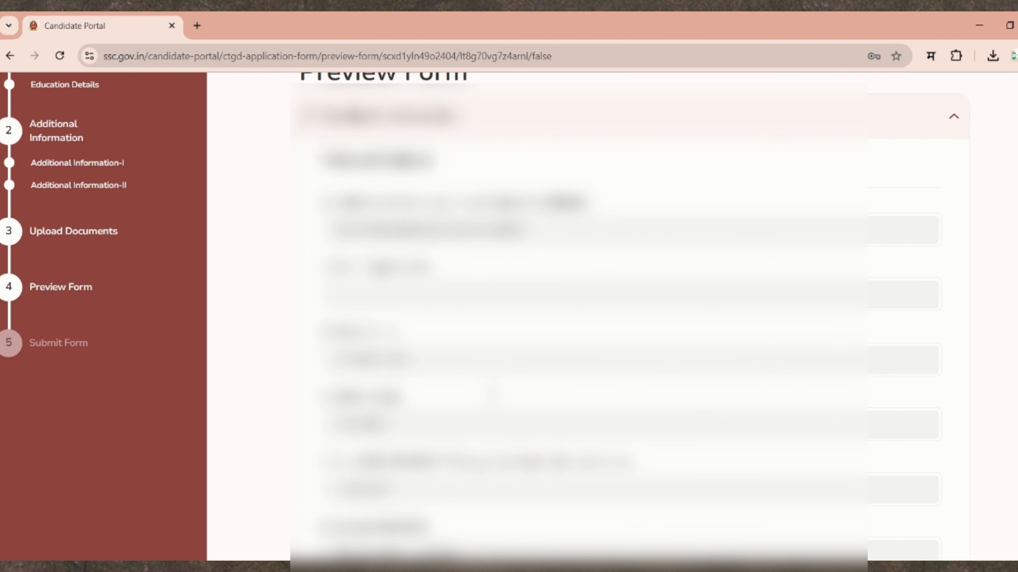
pyautogui.scroll(-10, 272, 184)
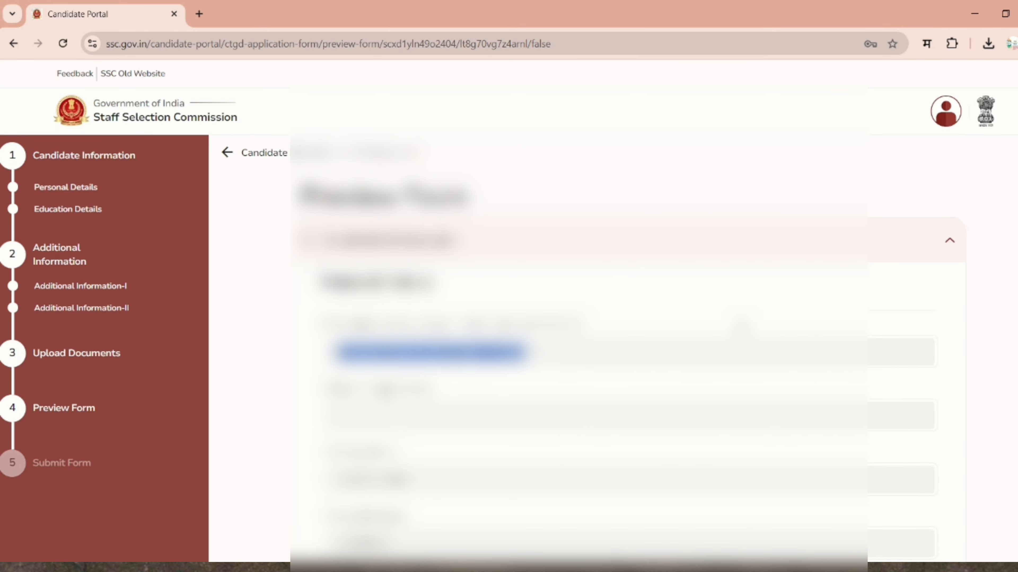
pyautogui.click(722, 317)
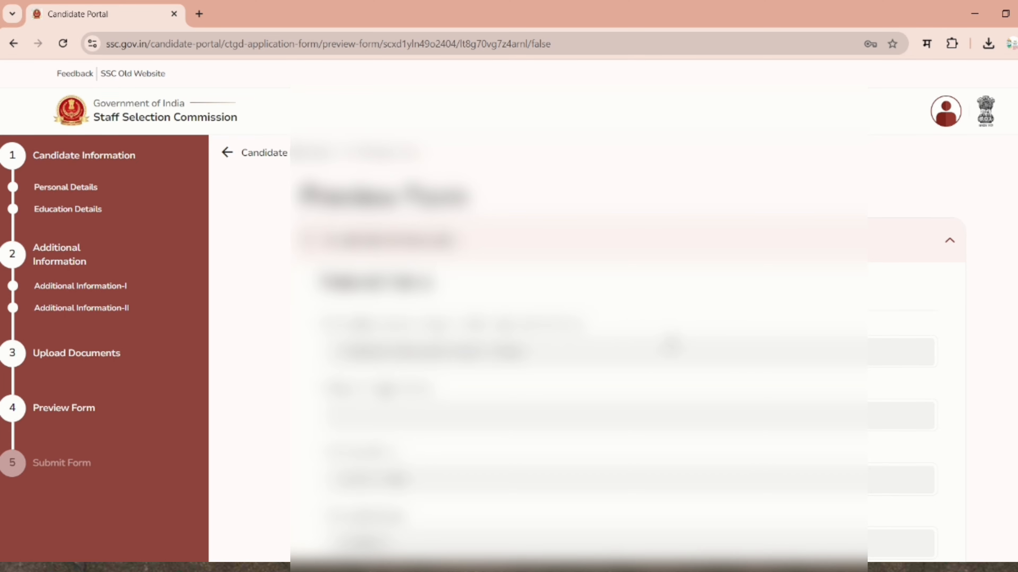
pyautogui.scroll(-15, 671, 344)
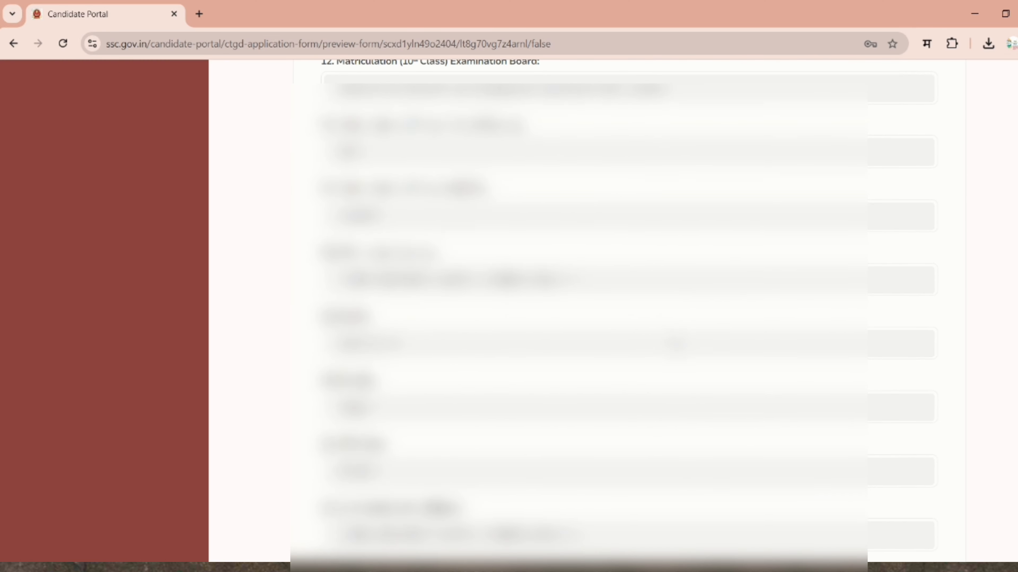
pyautogui.scroll(-16, 675, 344)
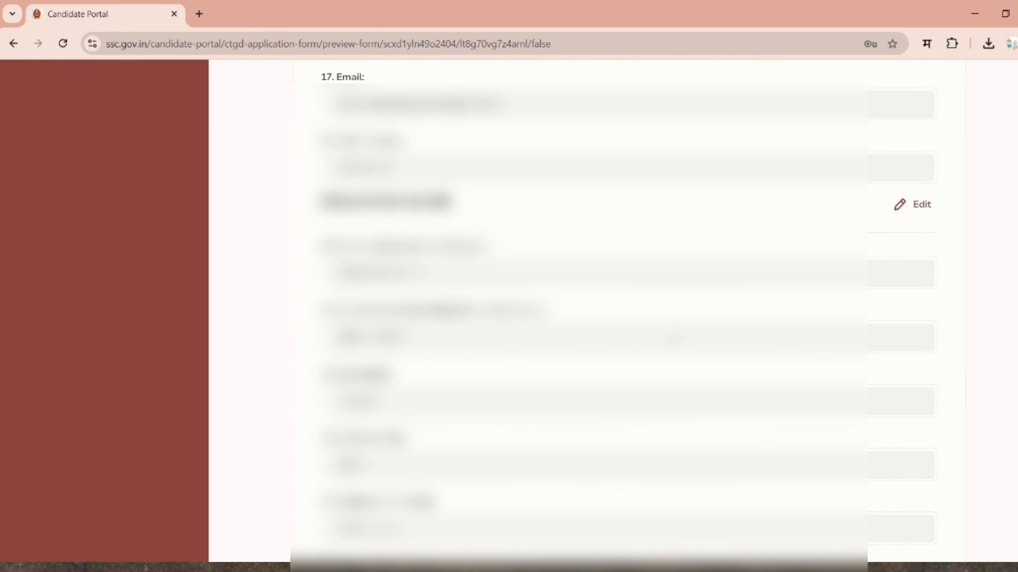
pyautogui.scroll(-12, 674, 343)
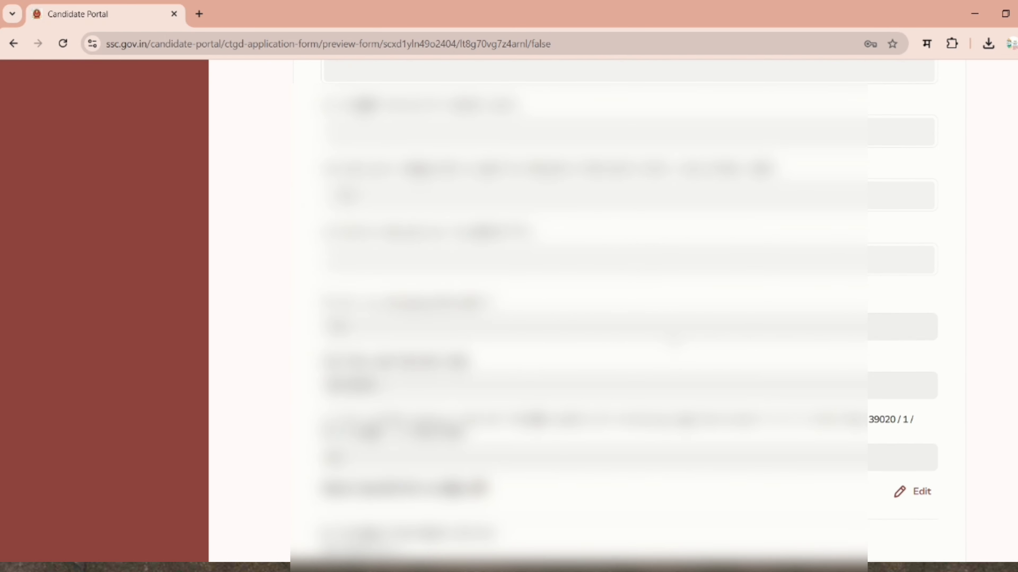
pyautogui.scroll(-16, 675, 344)
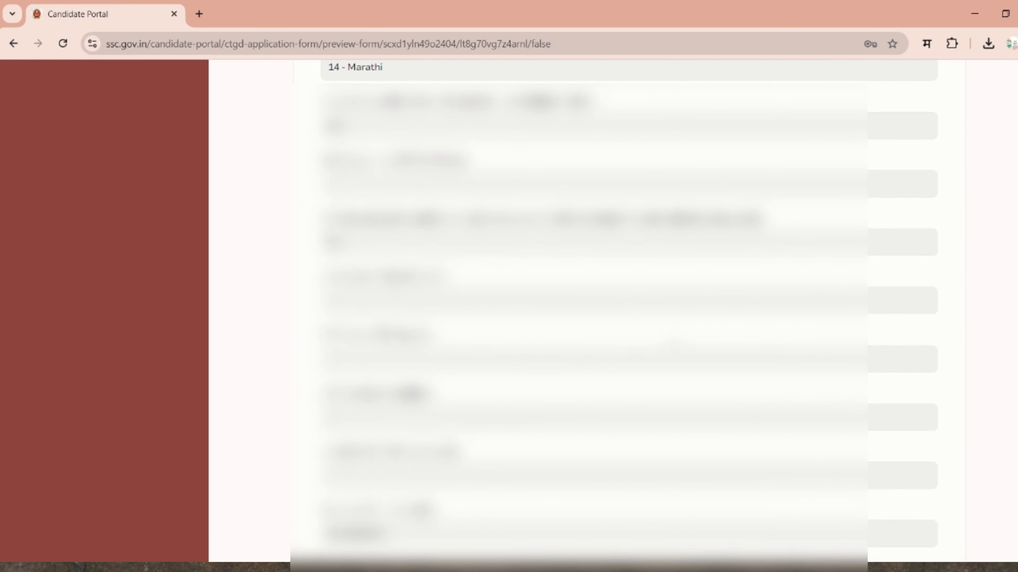
pyautogui.scroll(-12, 675, 344)
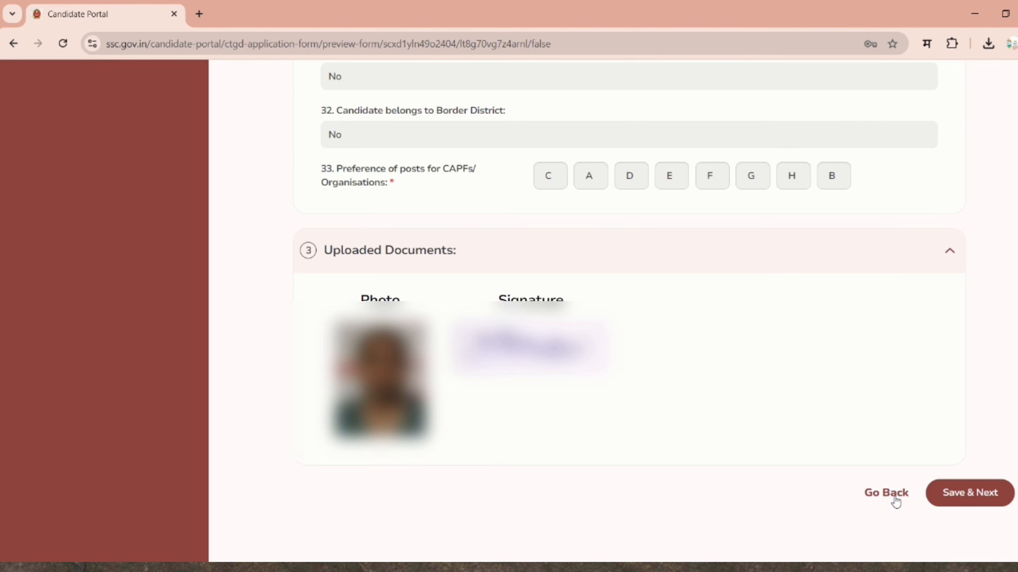
pyautogui.click(974, 505)
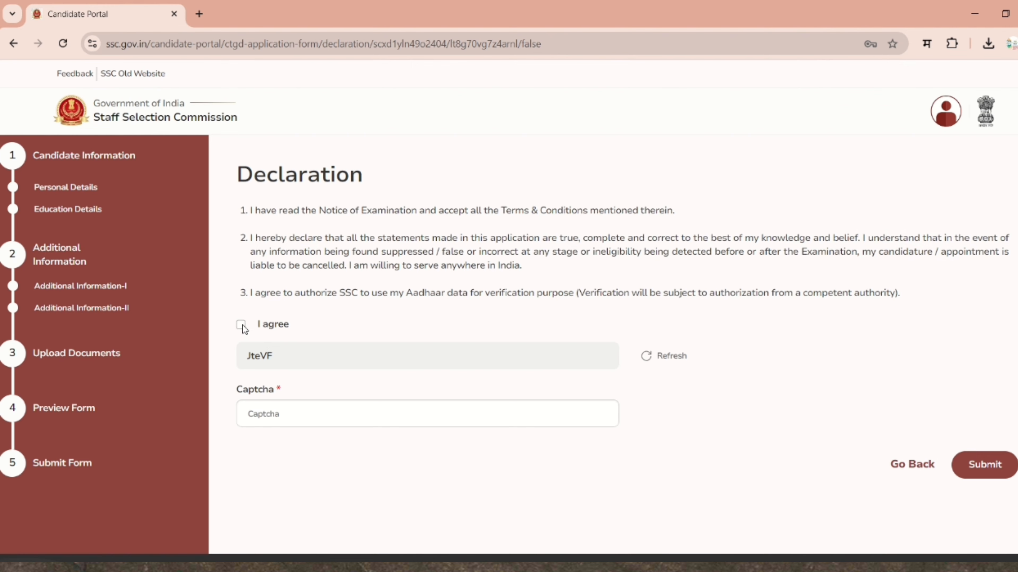
# Tick I agree on the declaration, enter the displayed captcha, and submit the application
pyautogui.click(241, 325)
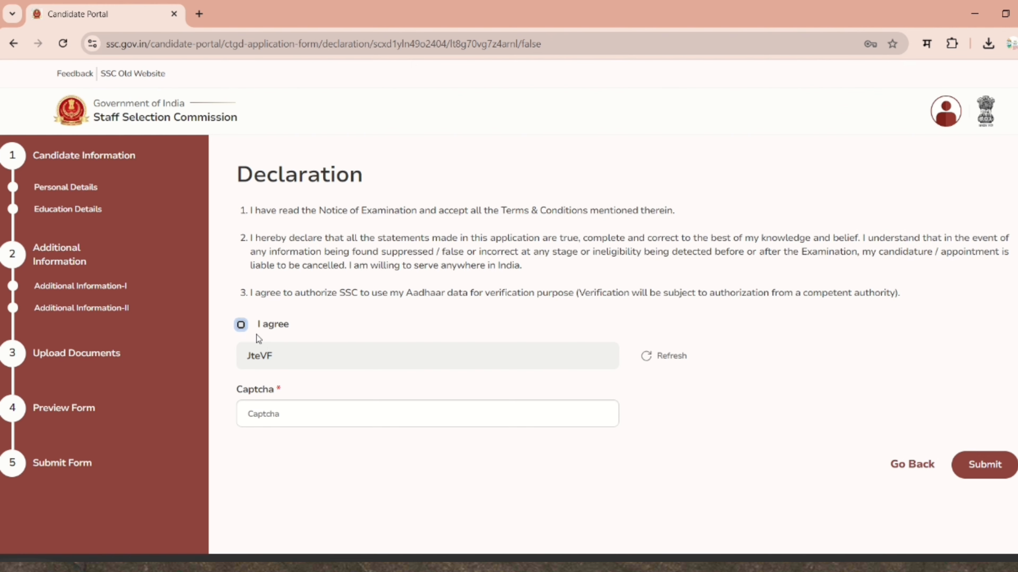
pyautogui.click(444, 420)
pyautogui.write('J')
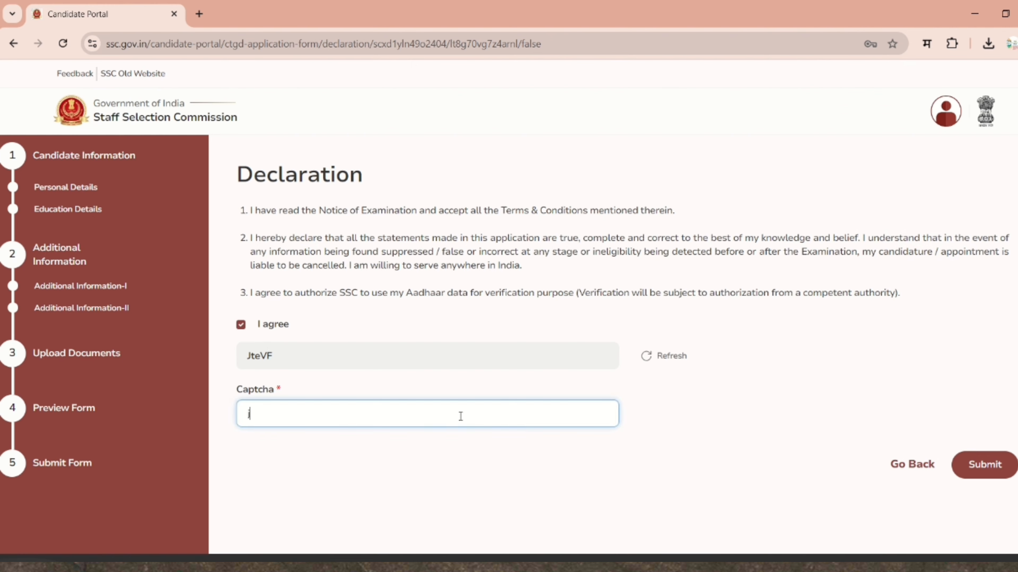
pyautogui.write('te')
pyautogui.press('BackSpace')
pyautogui.press('BackSpace')
pyautogui.press('BackSpace')
pyautogui.write('JteVF')
pyautogui.click(976, 466)
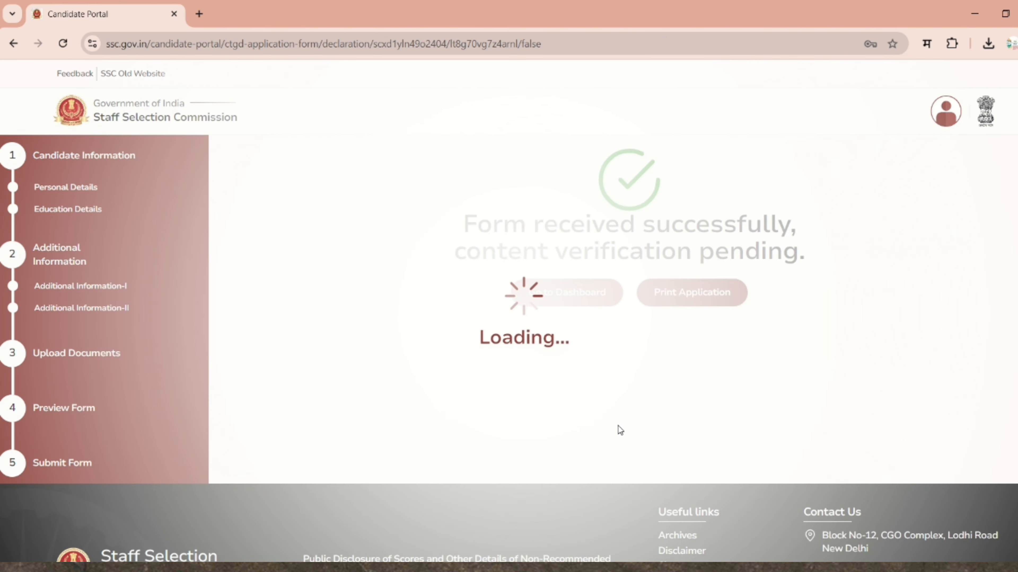
# Open the Print Application copy, scroll to its end, and print it
pyautogui.click(677, 296)
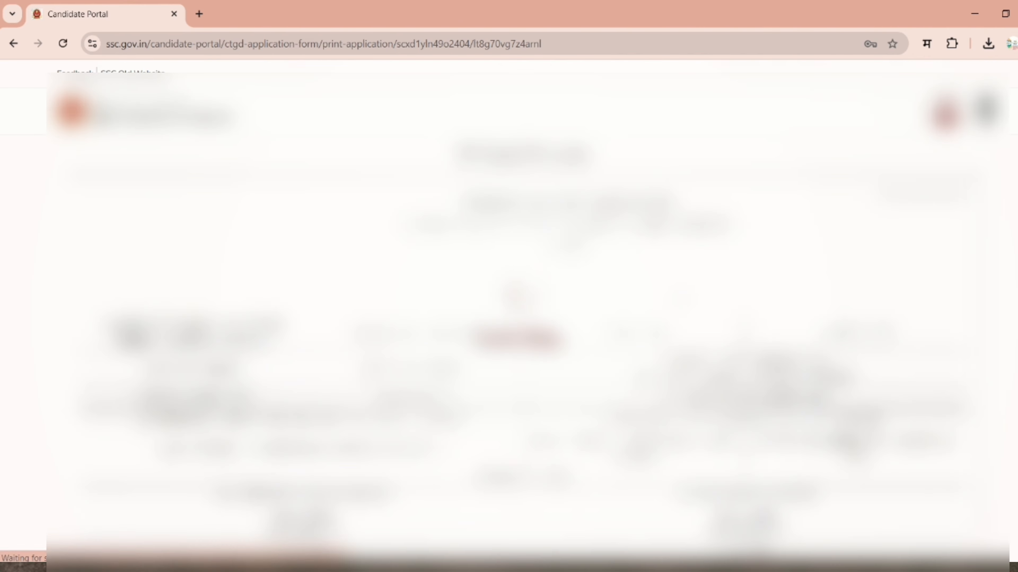
pyautogui.scroll(-10, 509, 312)
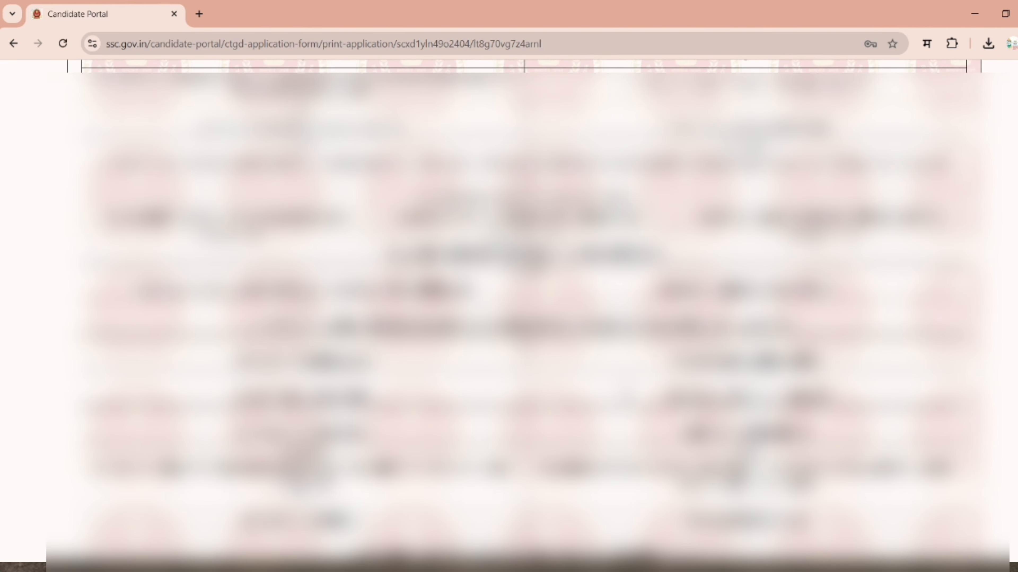
pyautogui.scroll(-8, 509, 313)
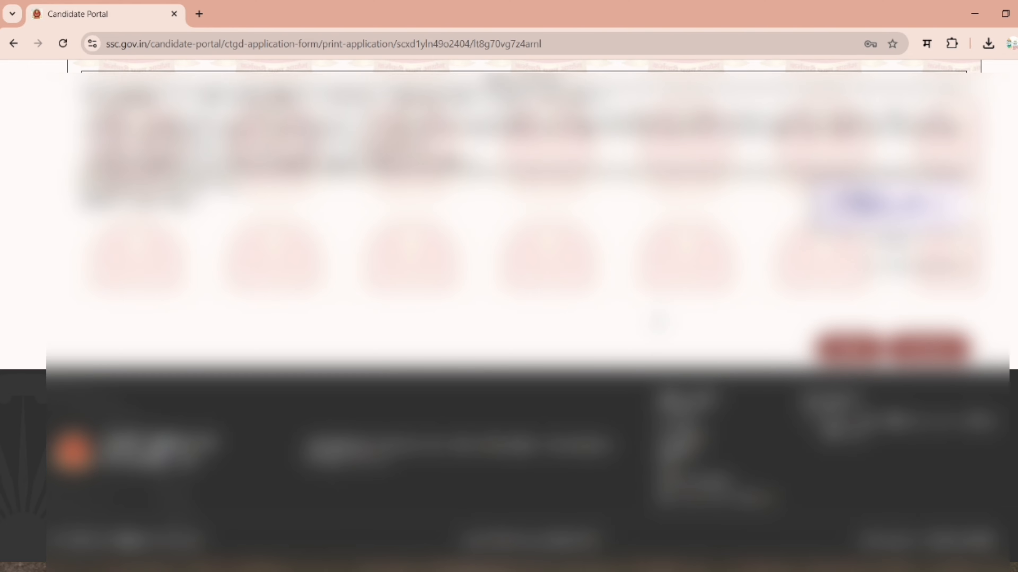
pyautogui.click(849, 349)
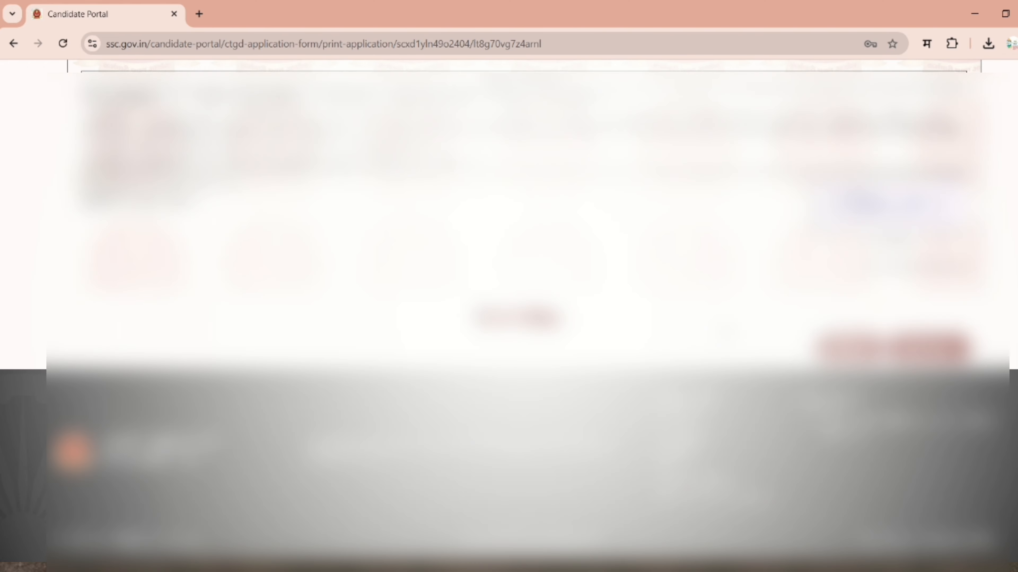